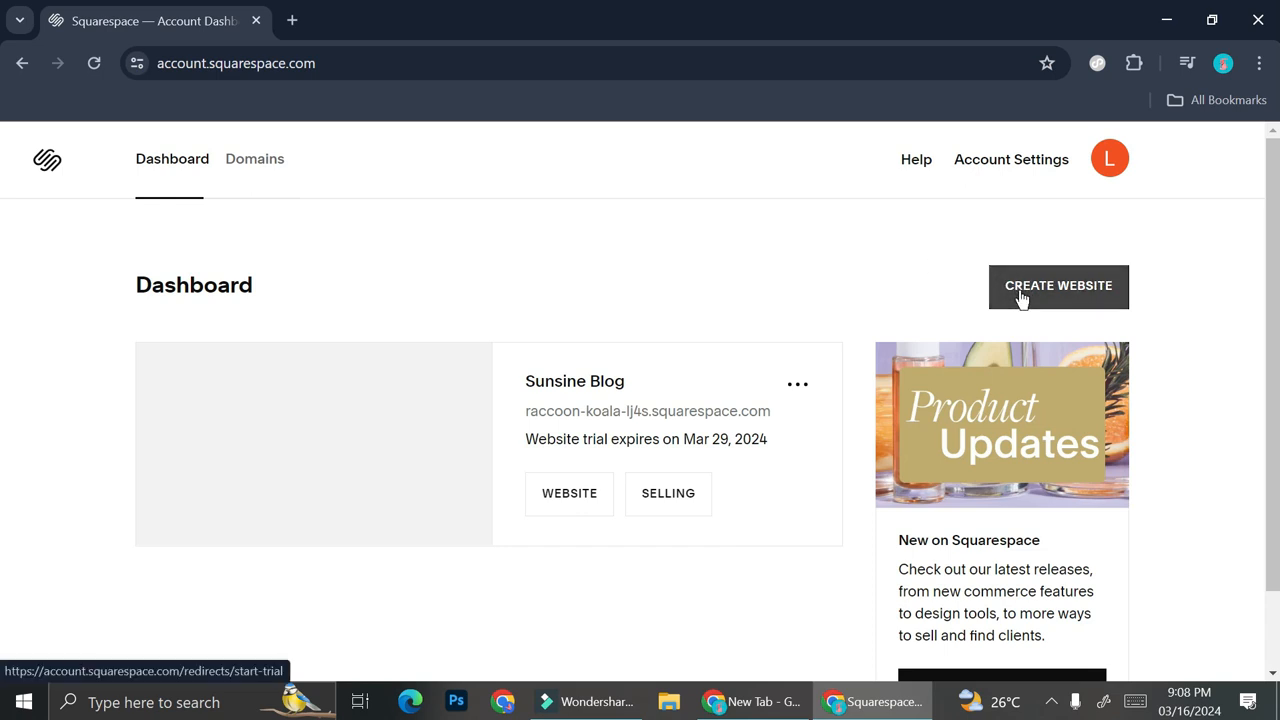
Start creating a new website and browse the popular design templates
left_click(1020, 296)
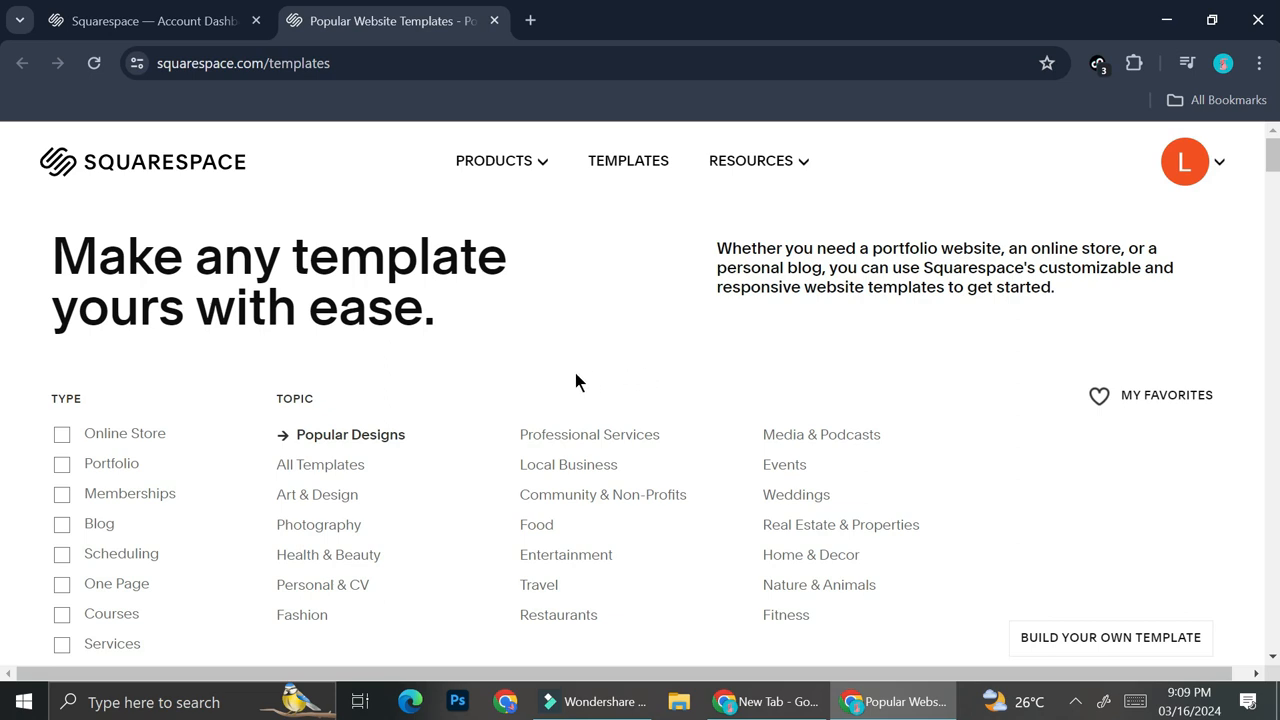
scroll(283, 267, "down", 2)
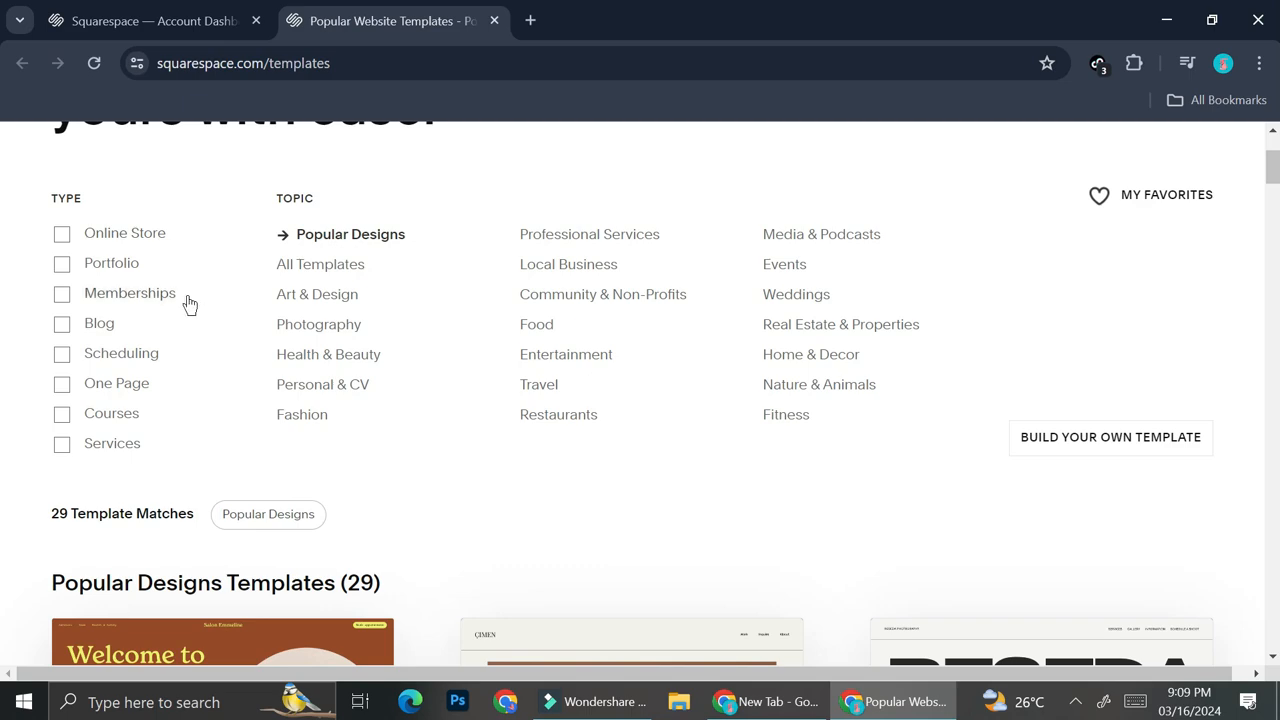
scroll(238, 343, "down", 2)
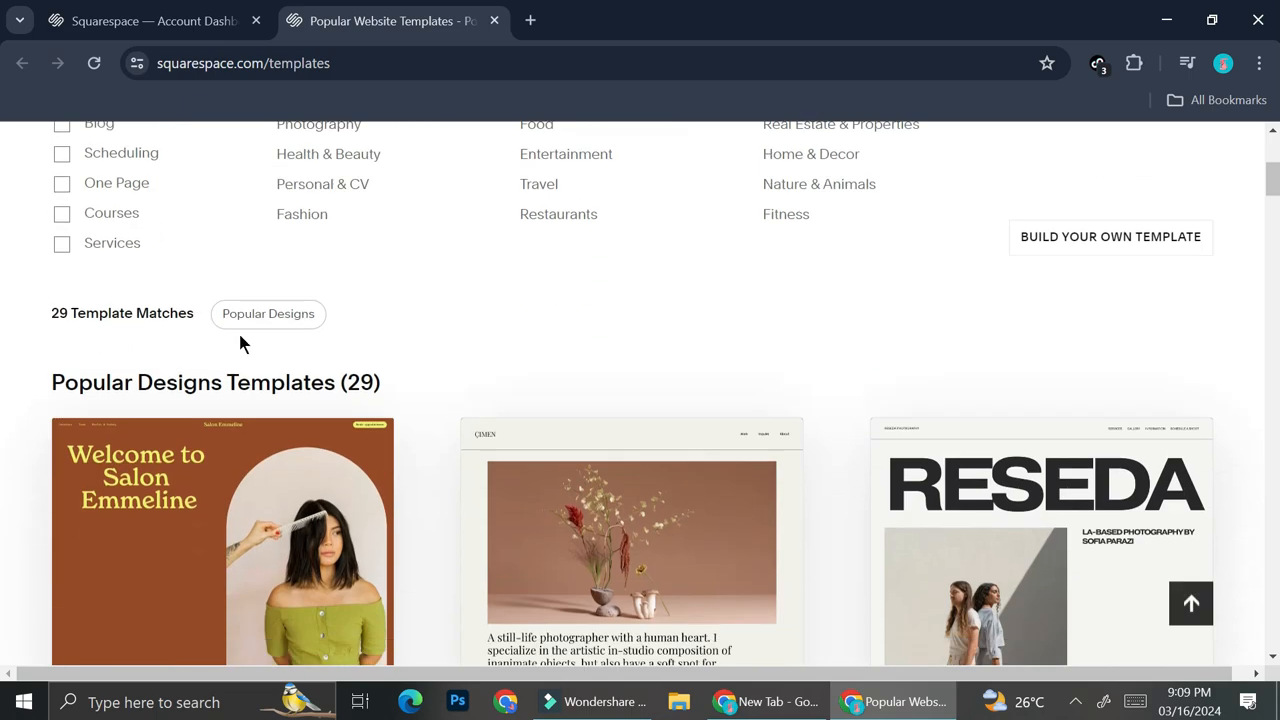
scroll(674, 434, "down", 3)
scroll(674, 432, "down", 5)
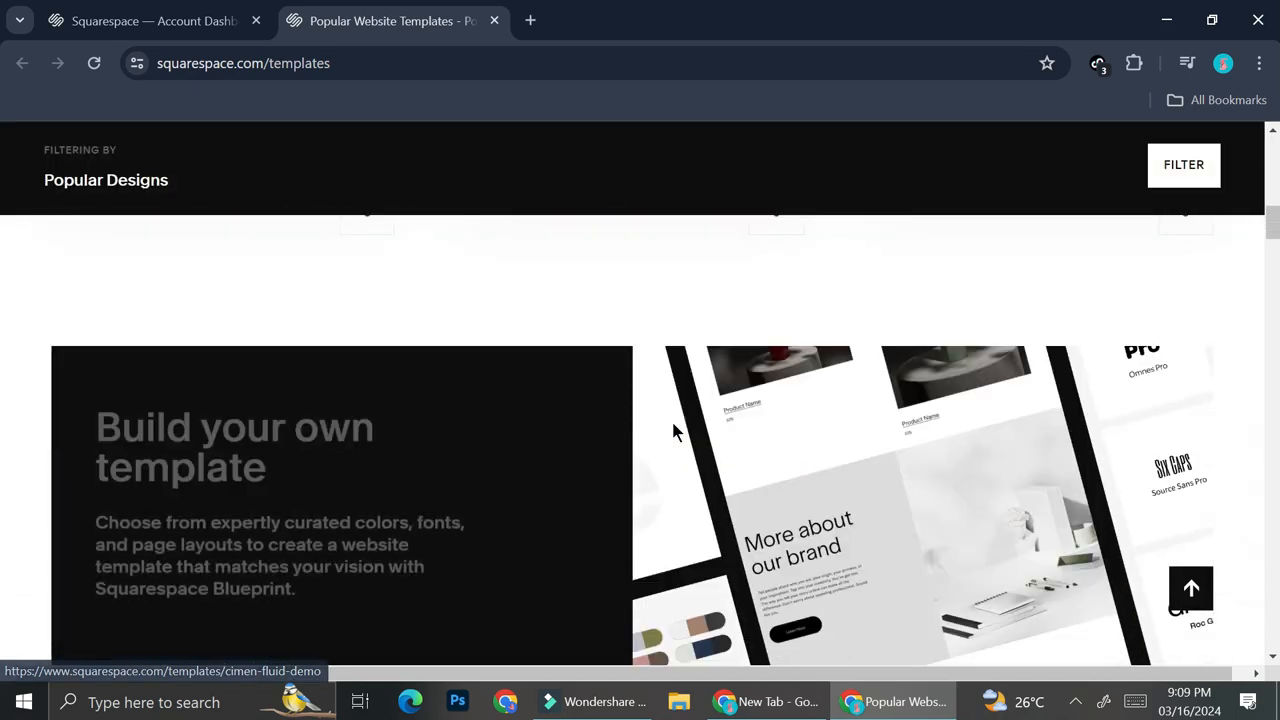
scroll(674, 432, "up", 10)
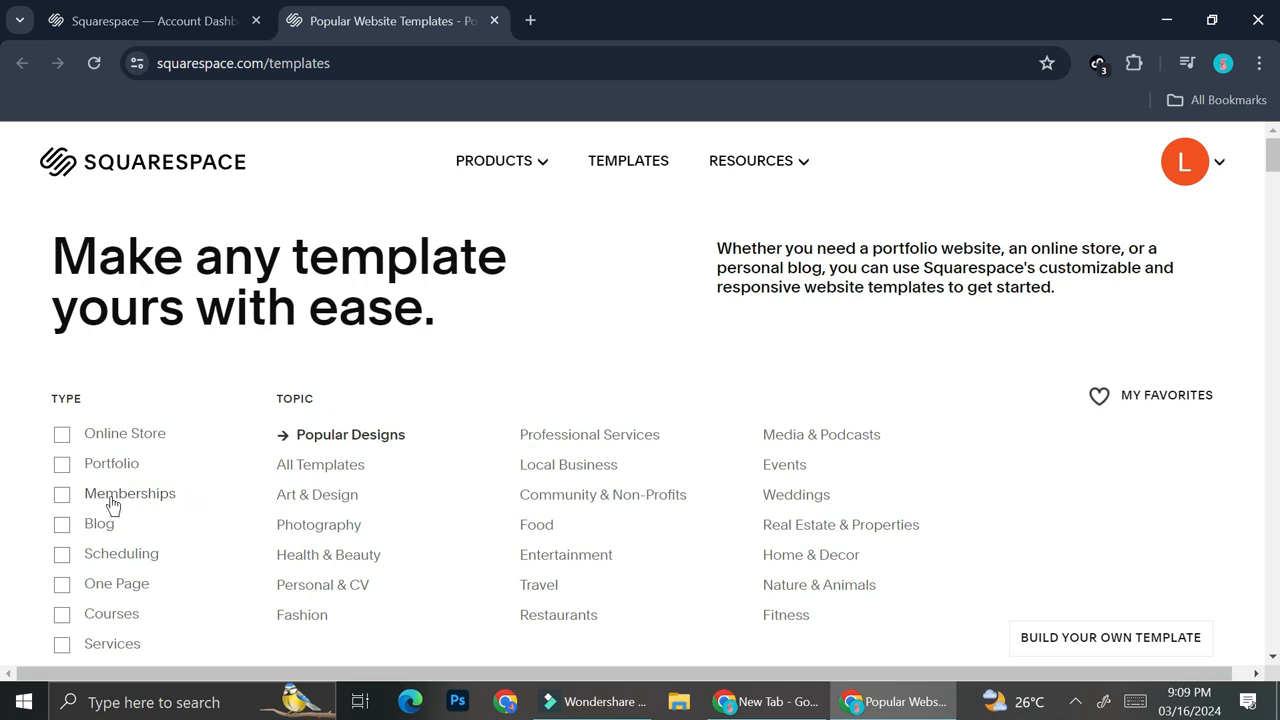
Filter the templates by the Memberships type and open the Bloom template's preview
left_click(66, 503)
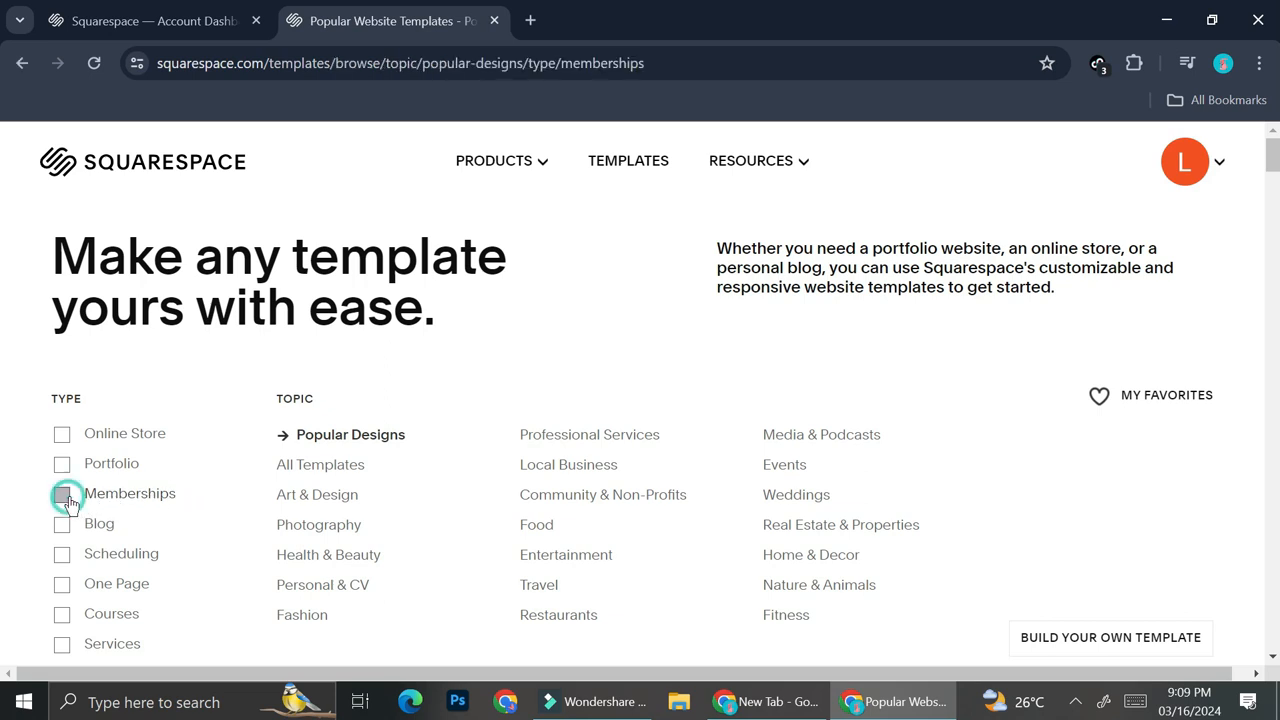
scroll(210, 463, "down", 4)
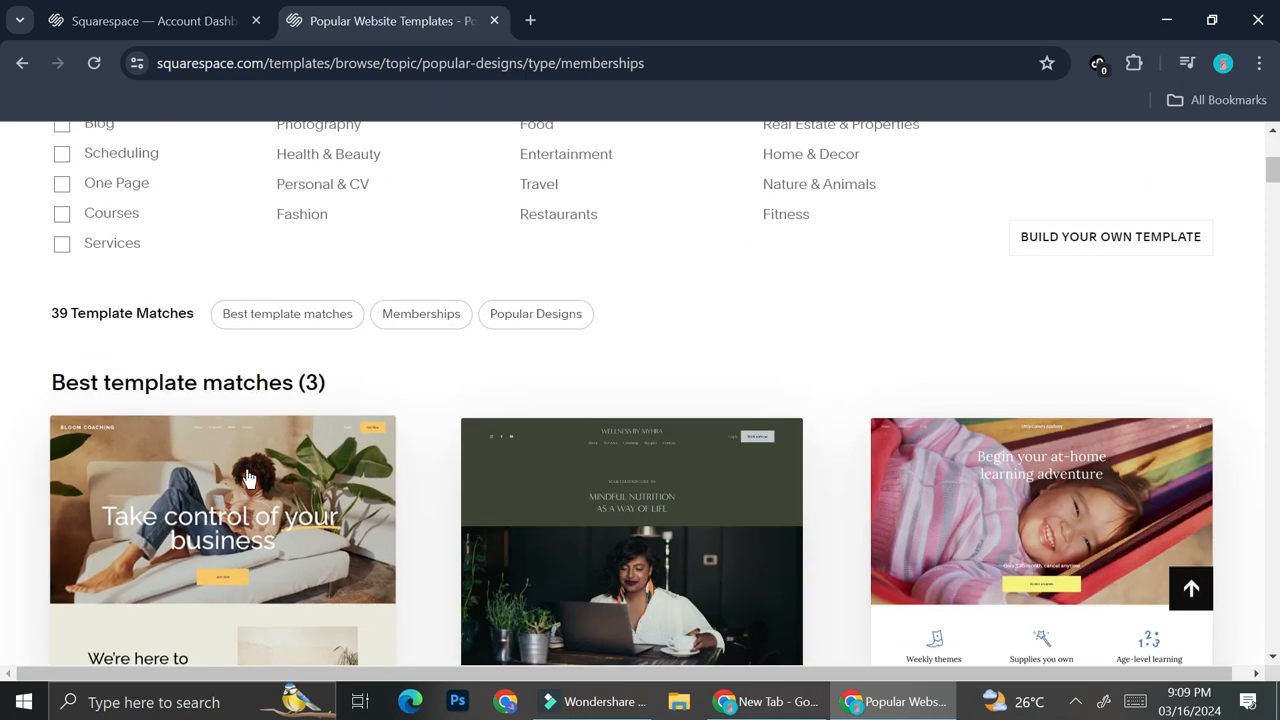
scroll(252, 481, "down", 2)
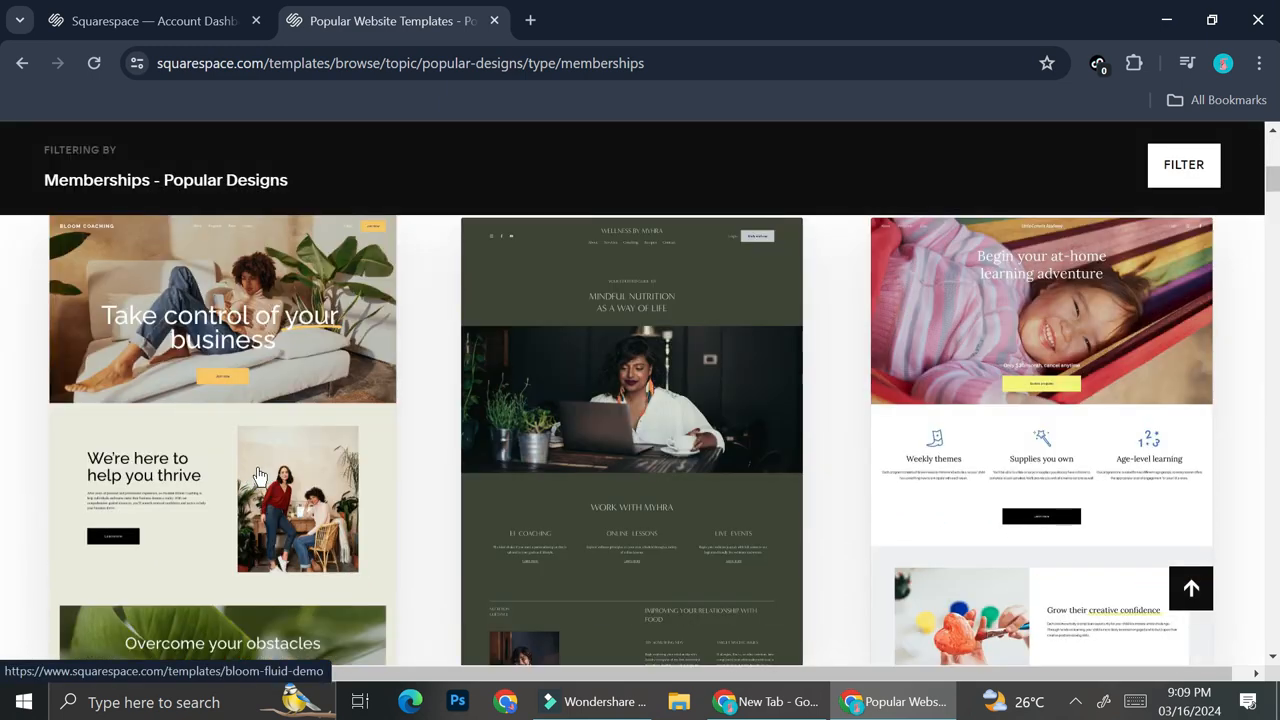
scroll(410, 455, "down", 3)
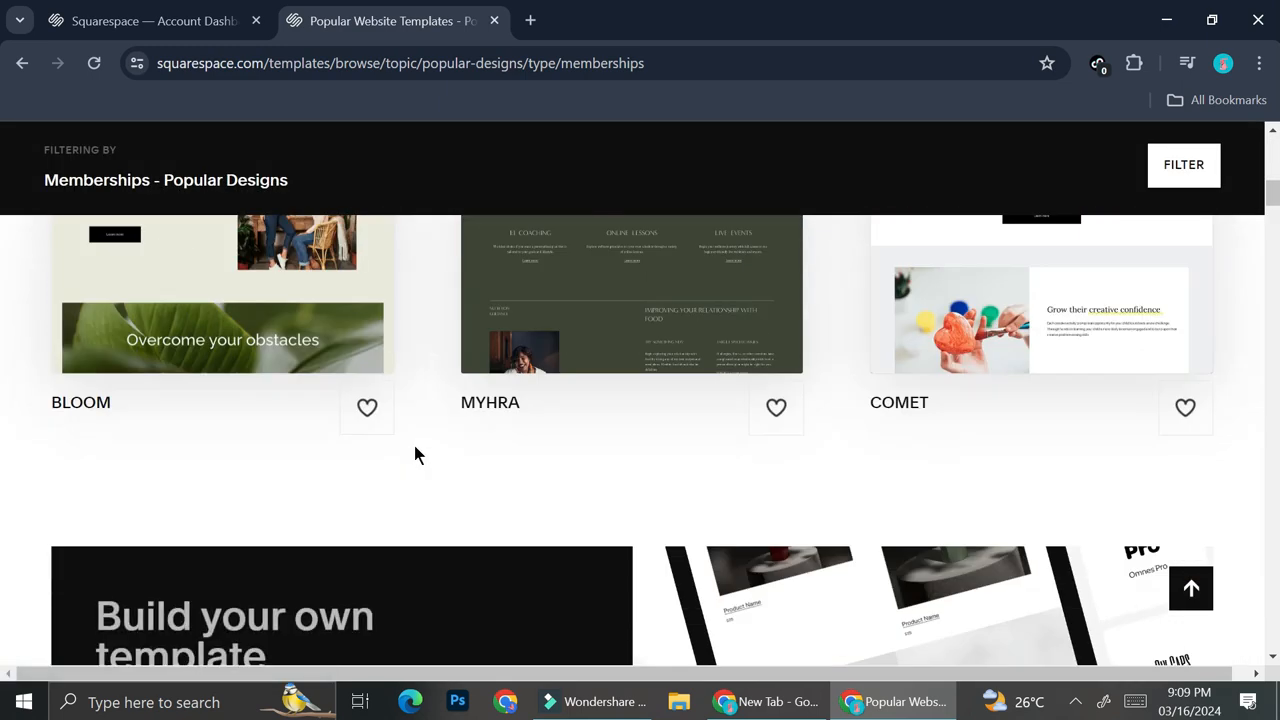
scroll(417, 456, "down", 7)
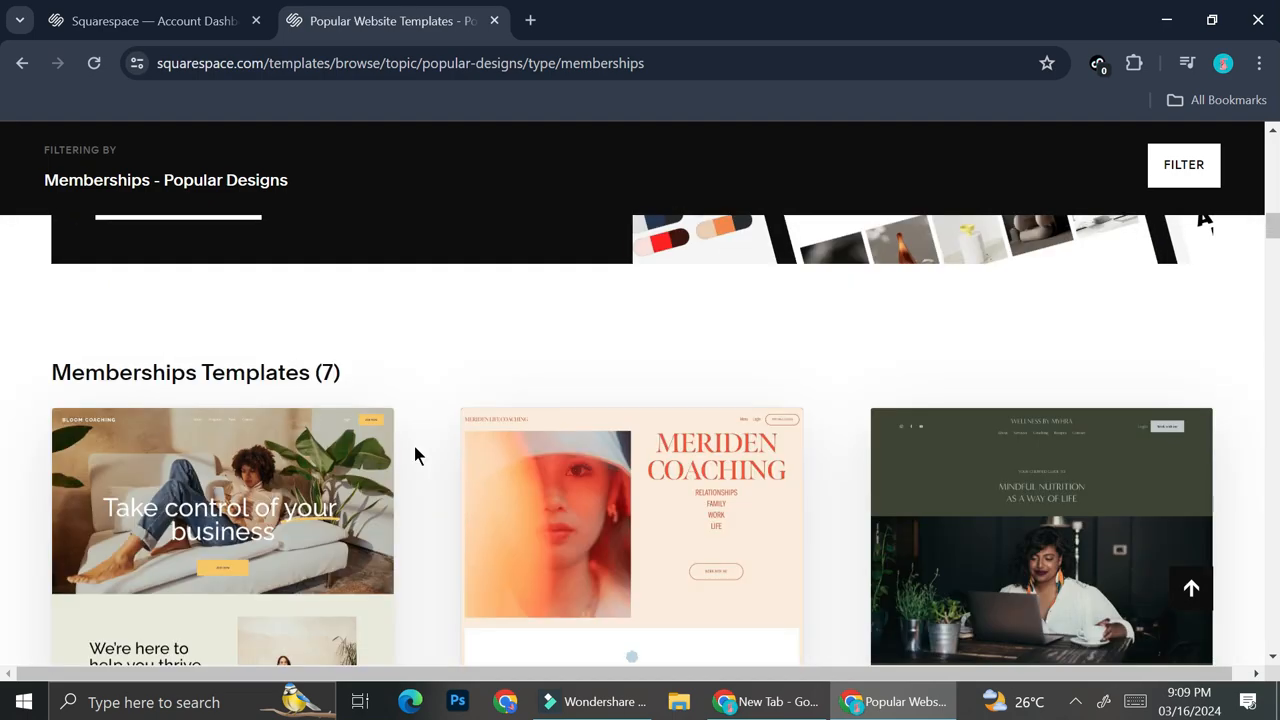
scroll(400, 455, "down", 3)
scroll(260, 430, "up", 6)
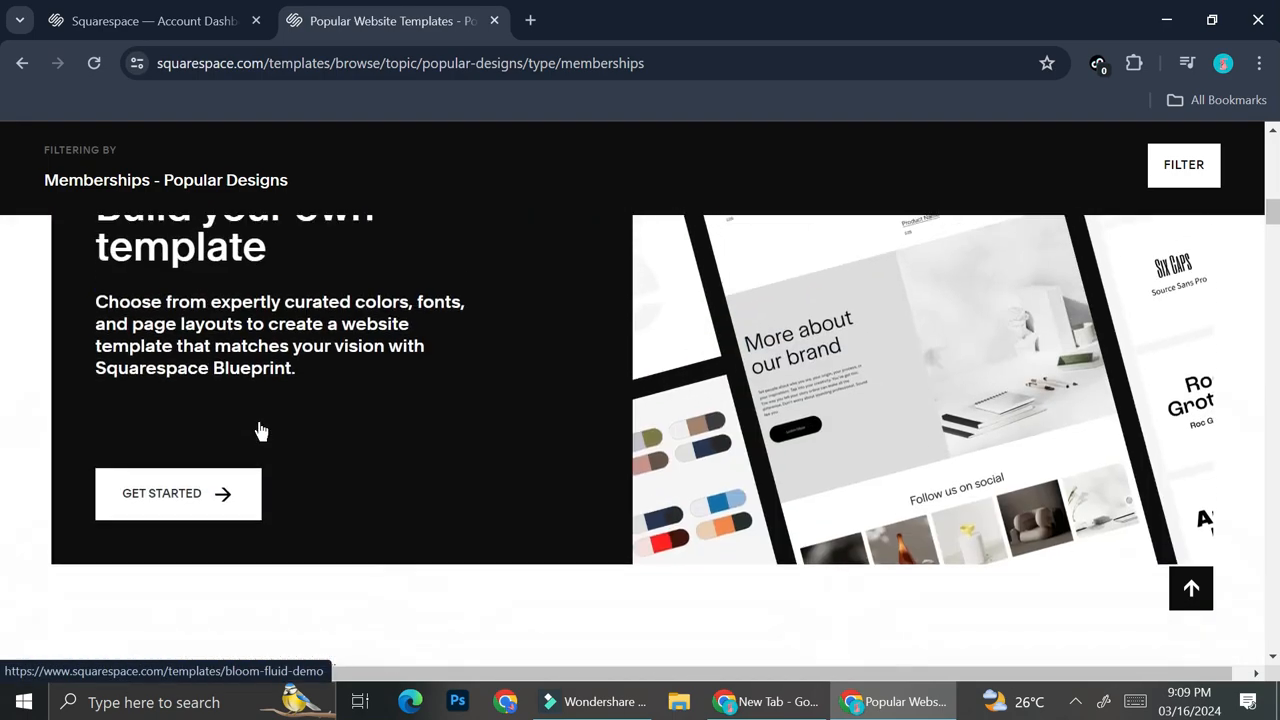
scroll(258, 430, "down", 4)
left_click(278, 400)
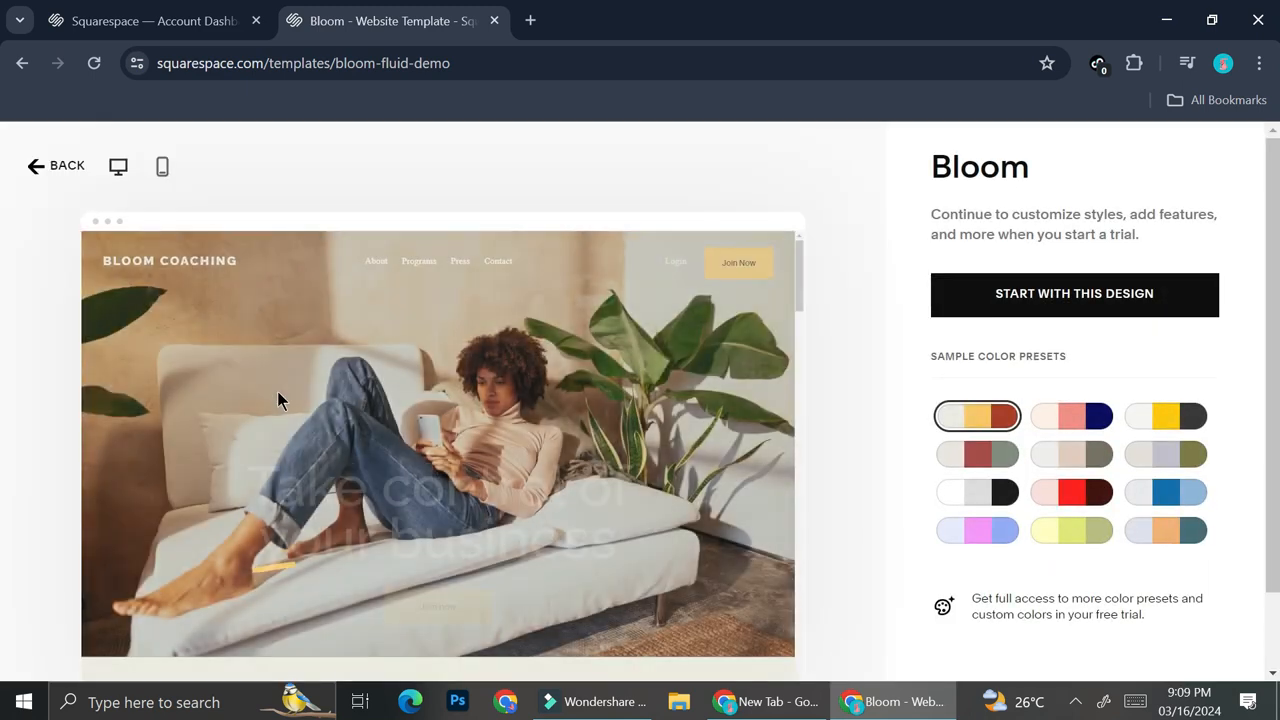
Try out several of the sample color presets on the Bloom template
left_click(1065, 416)
left_click(1150, 424)
left_click(1152, 492)
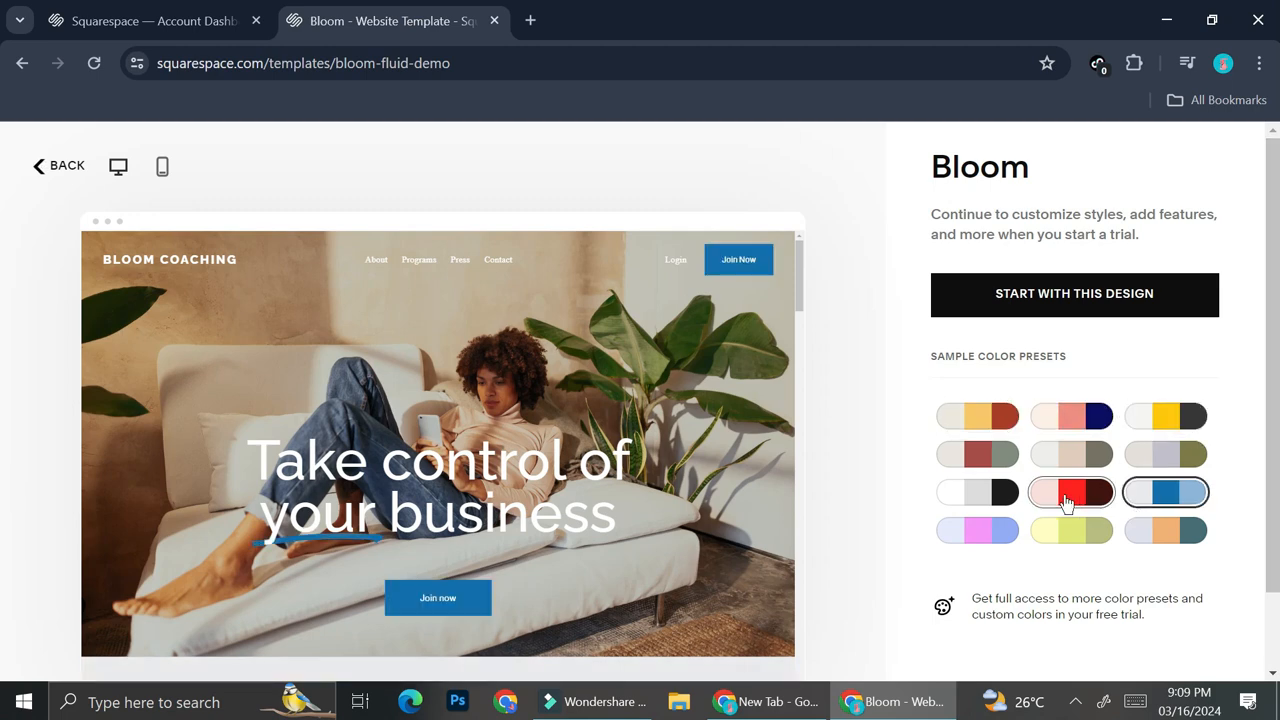
left_click(1063, 537)
left_click(968, 535)
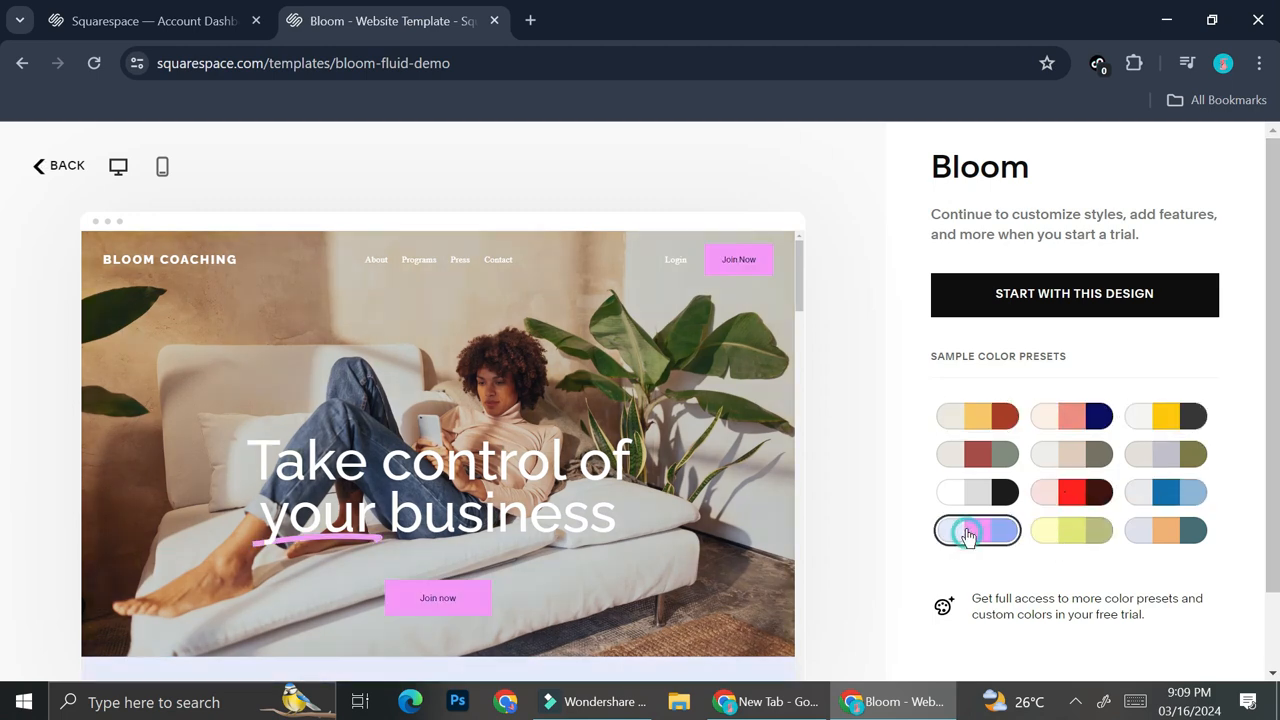
left_click(968, 495)
left_click(988, 454)
Apply the peach, coral and navy color preset to Bloom and start a site with this design
left_click(1068, 415)
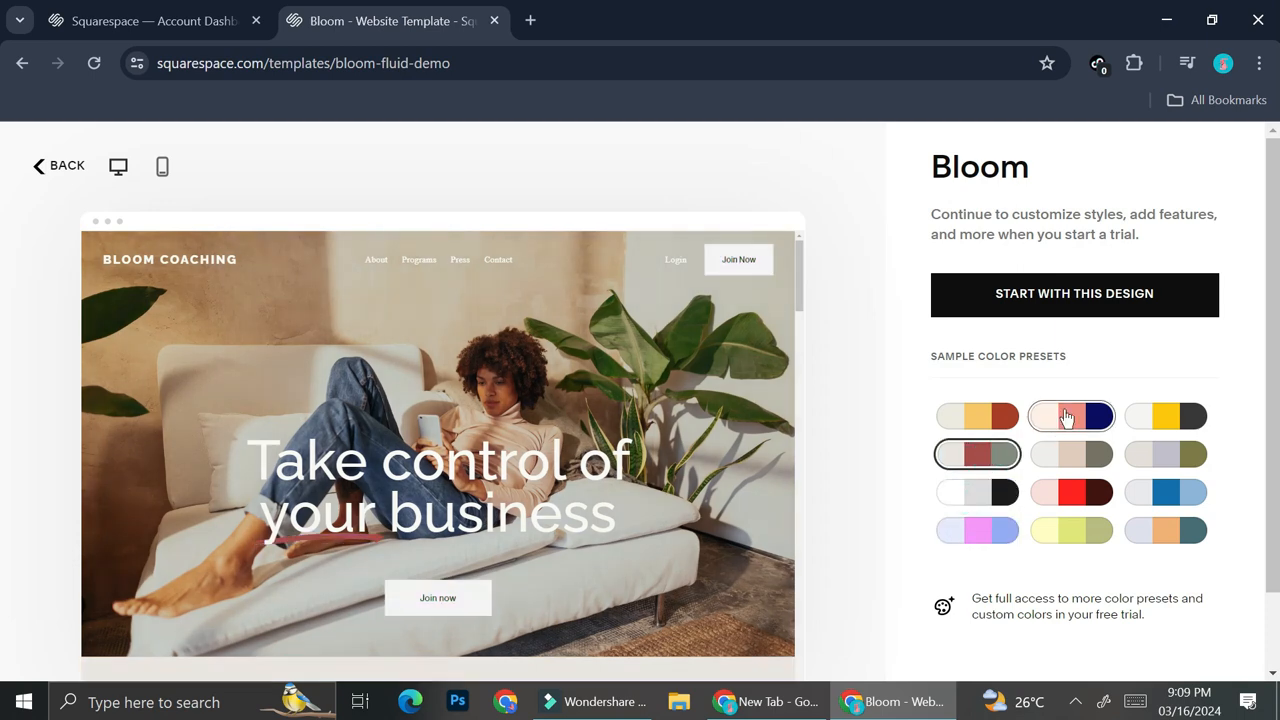
left_click(1037, 295)
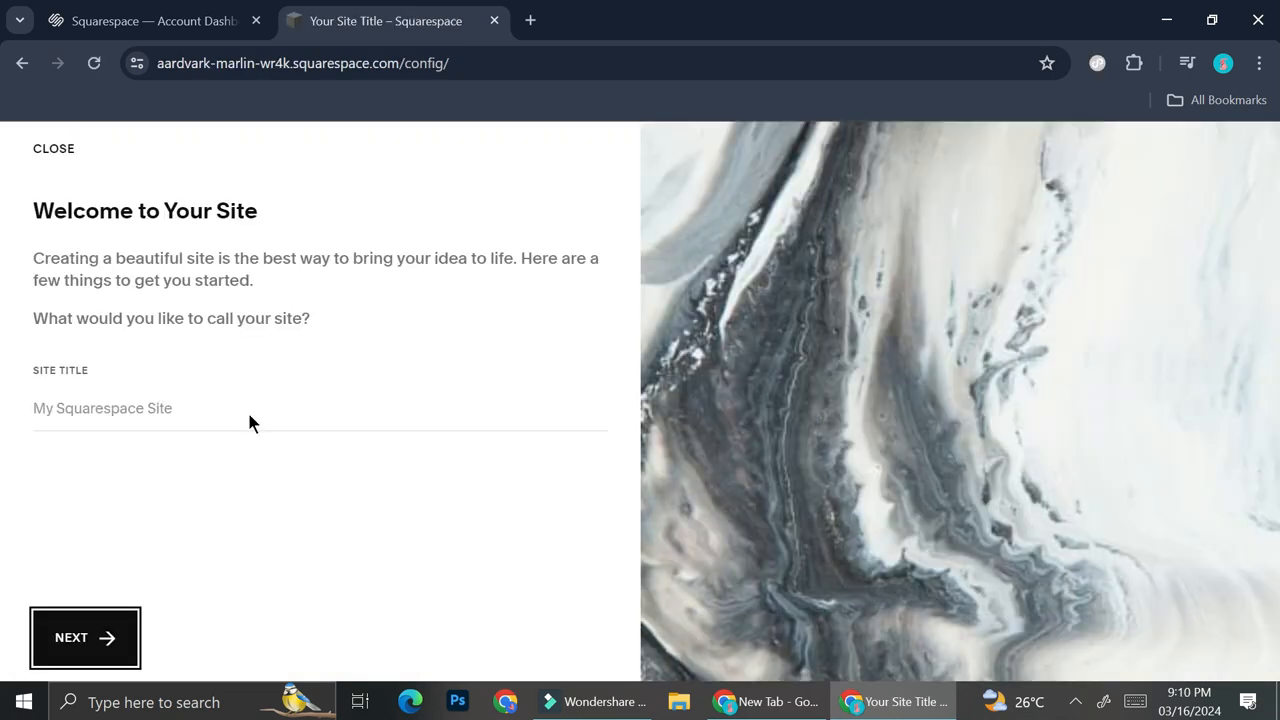
Title the new site "Sunshine Club" and complete the welcome introduction to reach the site dashboard
left_click(248, 414)
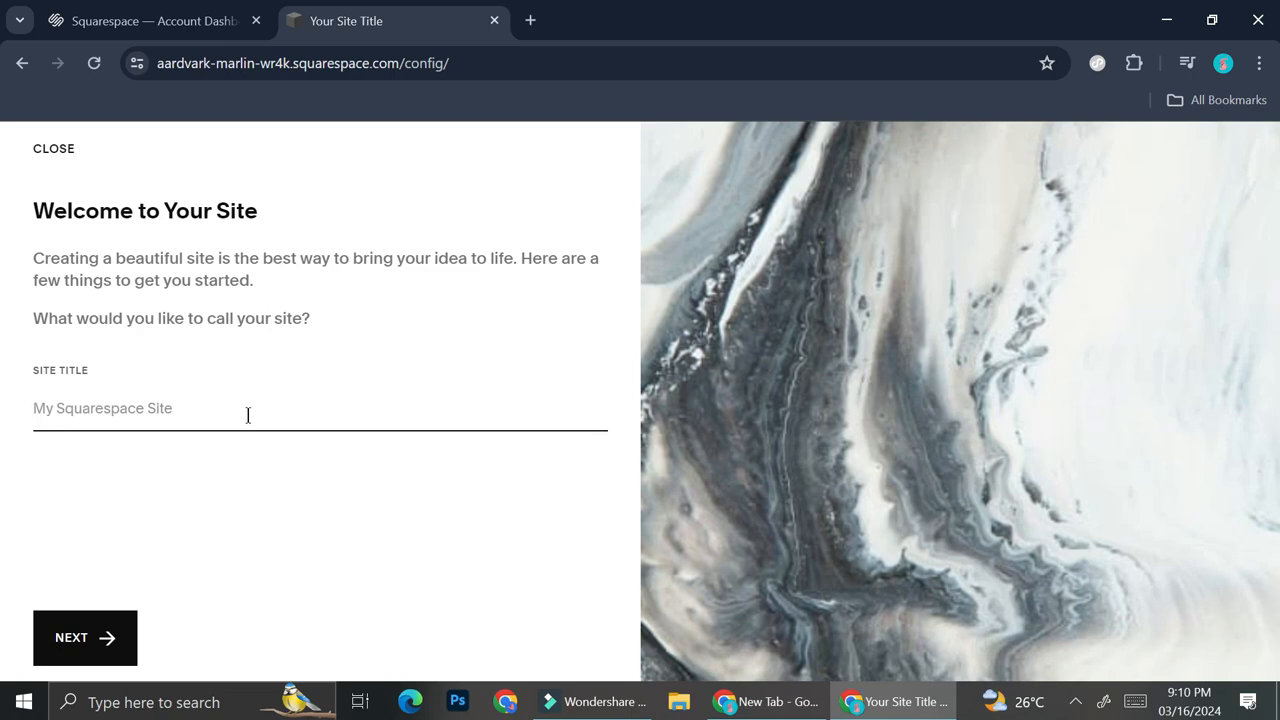
type("Sunshine Club")
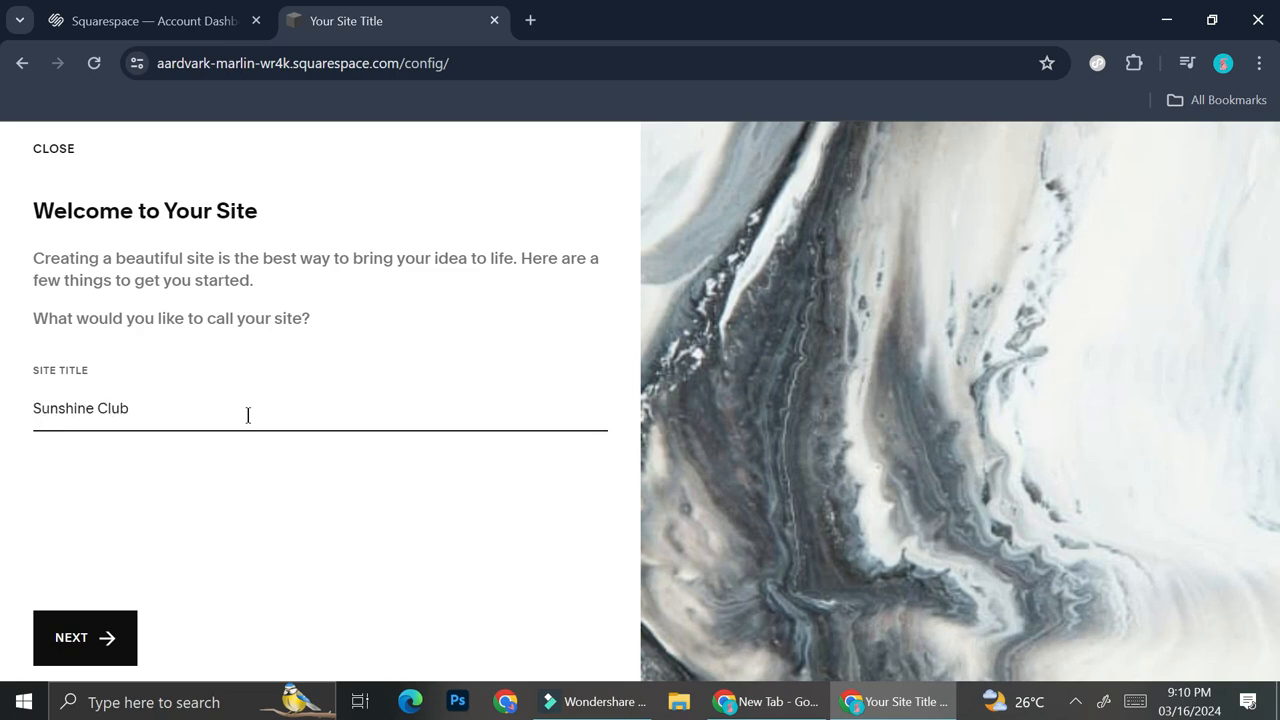
left_click(117, 630)
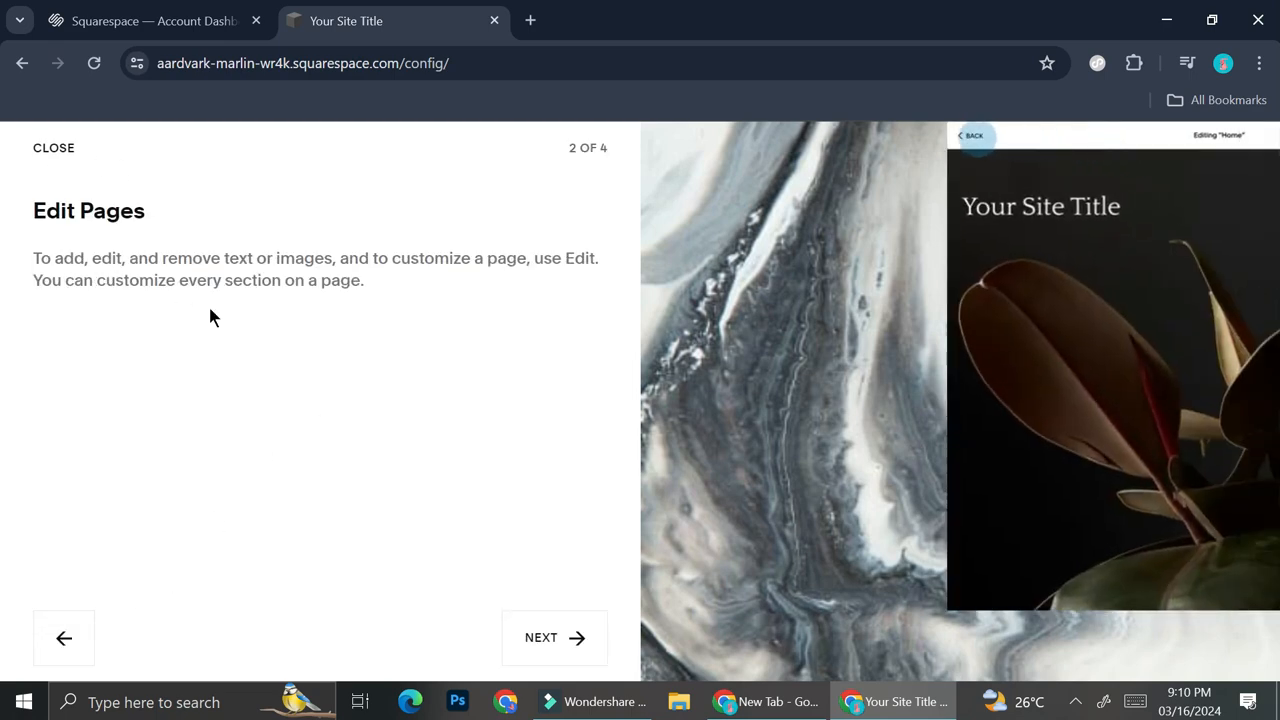
left_click(523, 651)
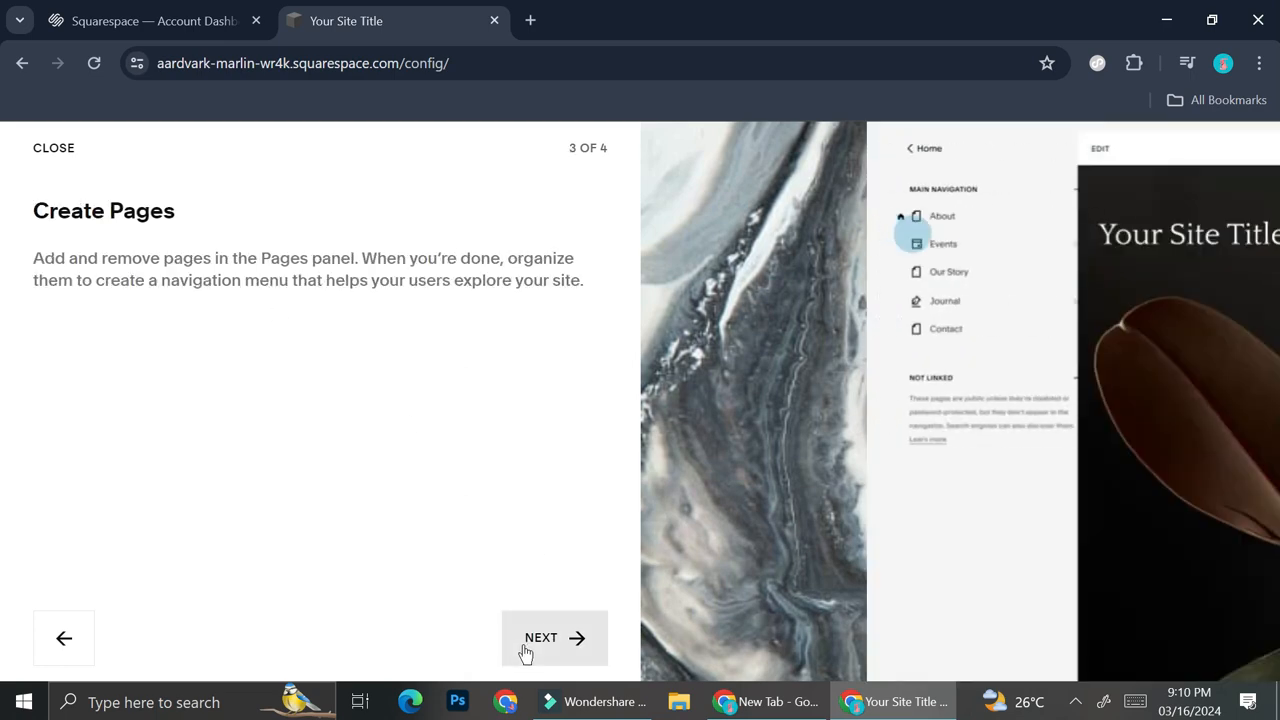
left_click(524, 651)
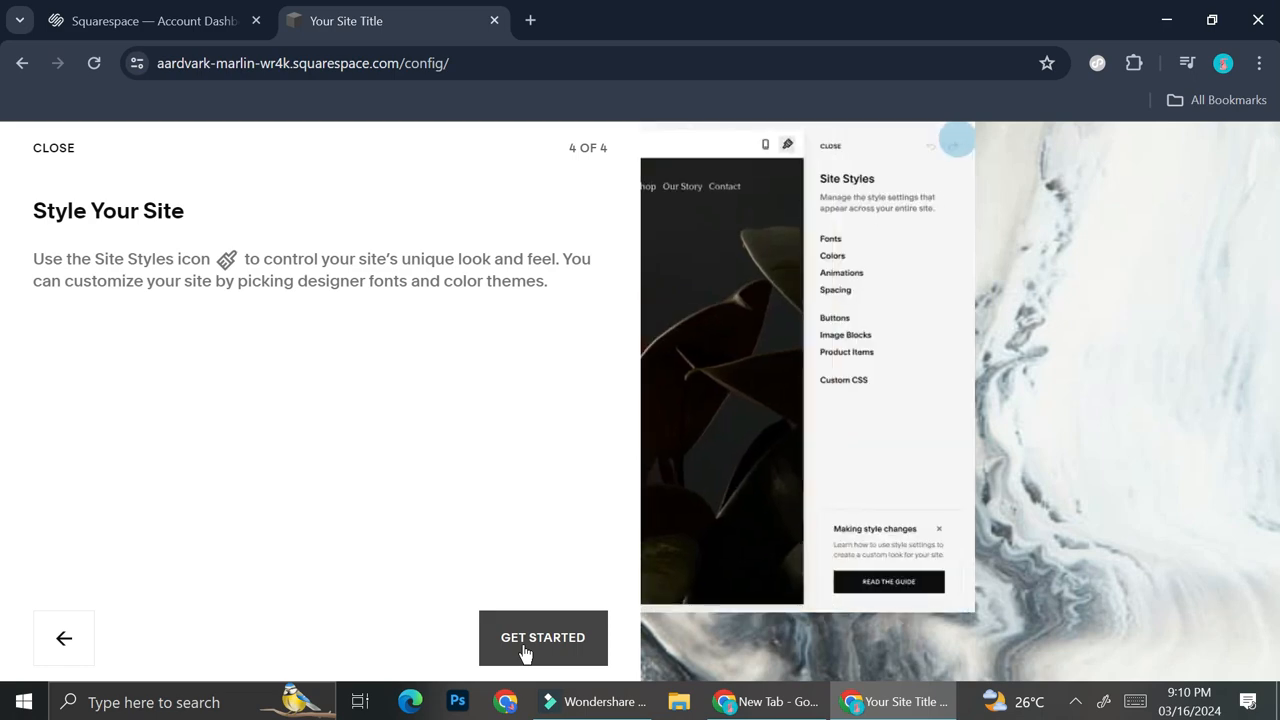
left_click(524, 651)
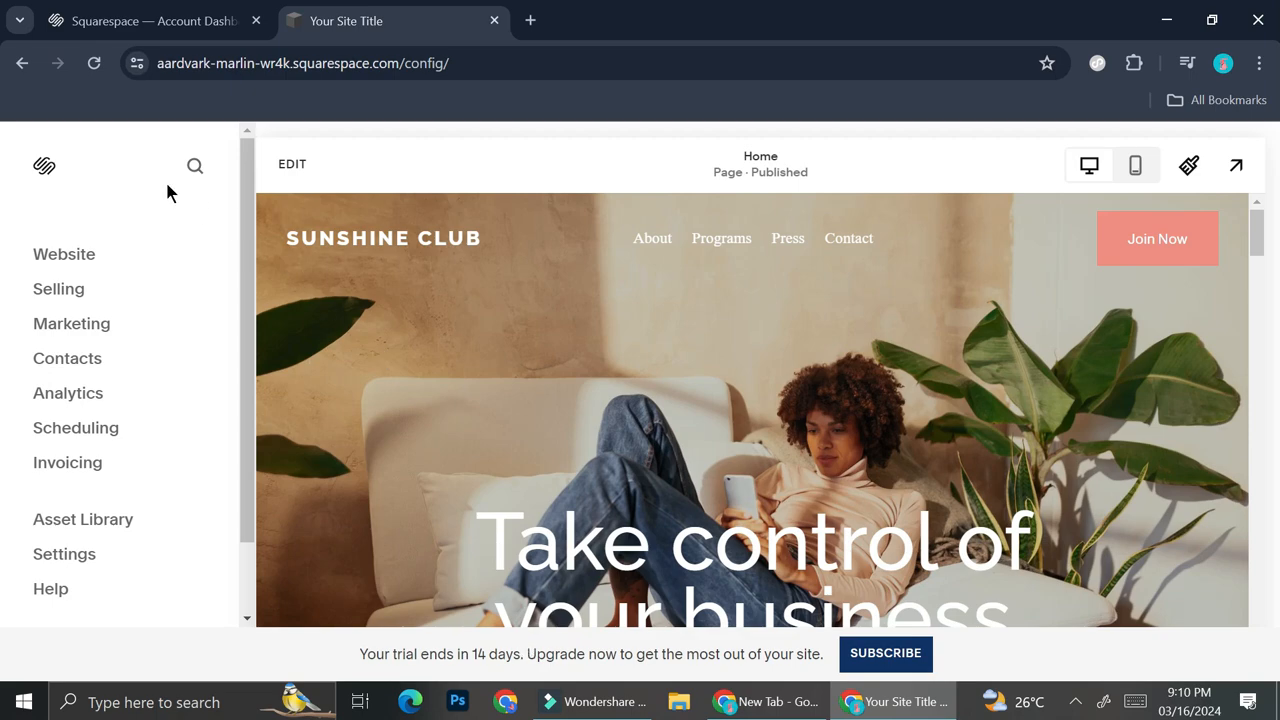
Open the website's page list and look through its navigation, member site and unlinked pages
scroll(730, 345, "down", 4)
scroll(740, 357, "down", 3)
scroll(737, 360, "up", 10)
left_click(94, 258)
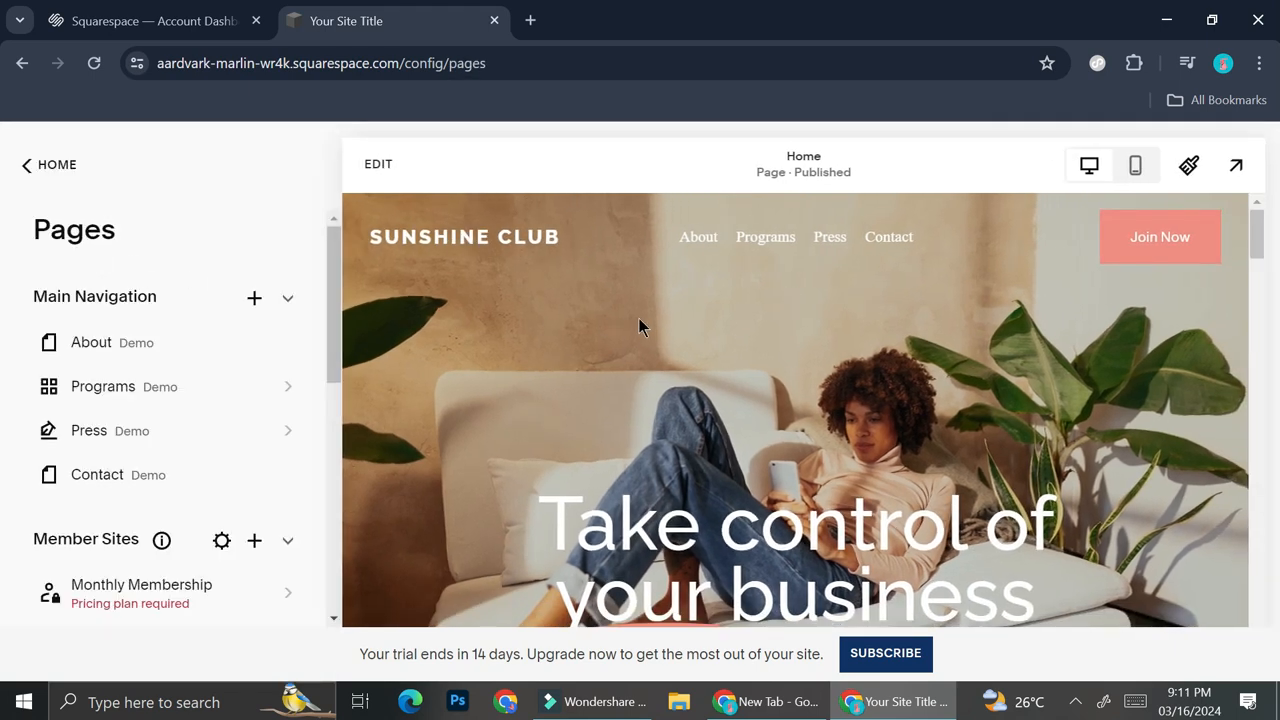
scroll(280, 420, "down", 1)
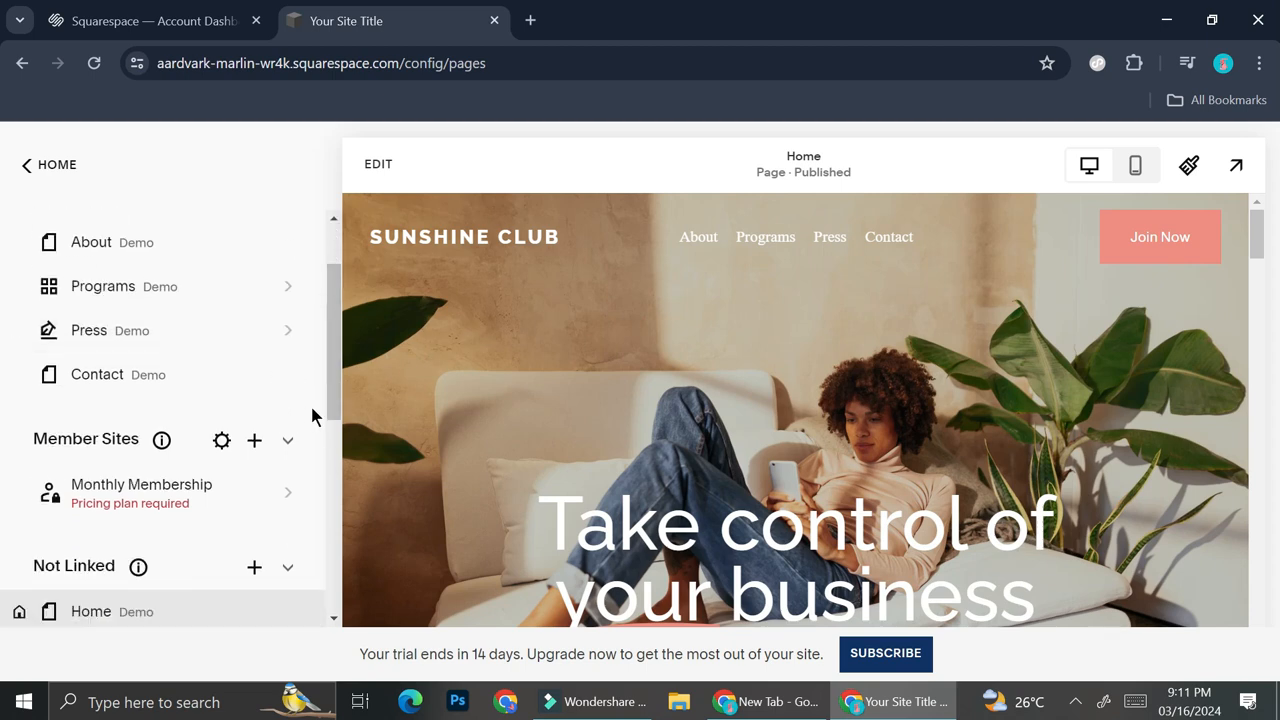
scroll(314, 414, "up", 1)
Open the Training courses project from the Programs page and start editing it
left_click(155, 389)
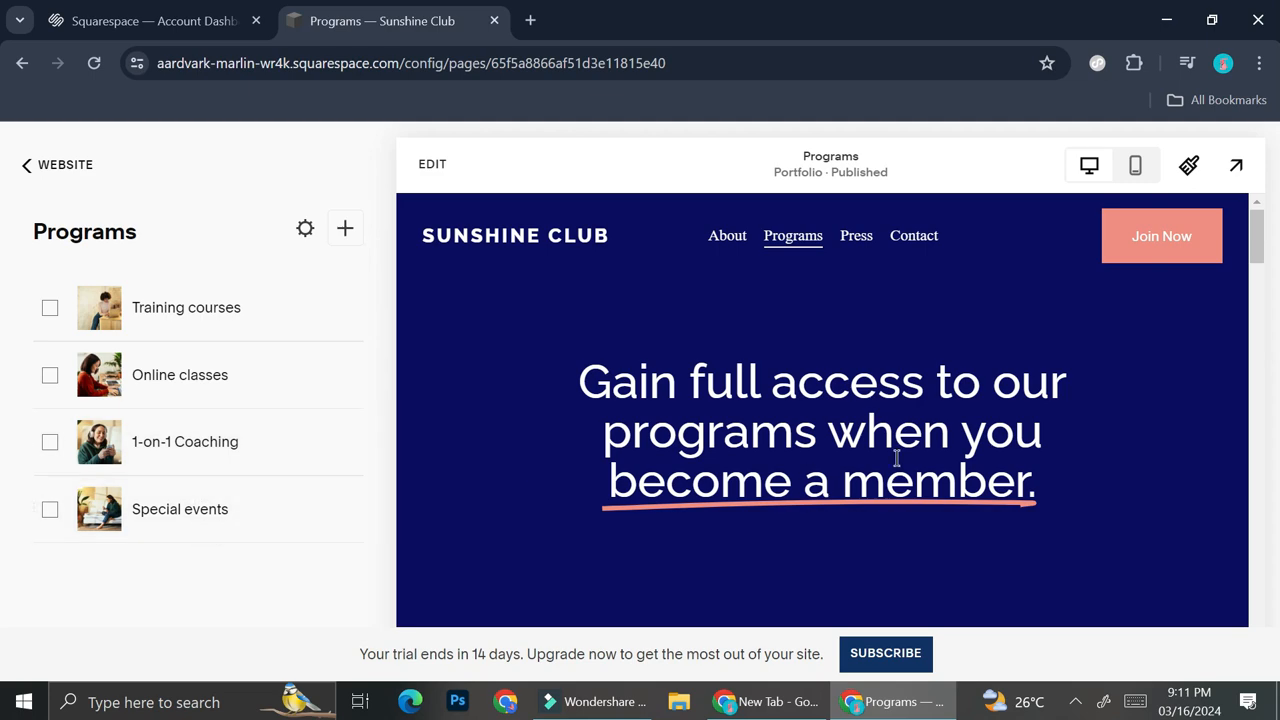
scroll(760, 366, "down", 3)
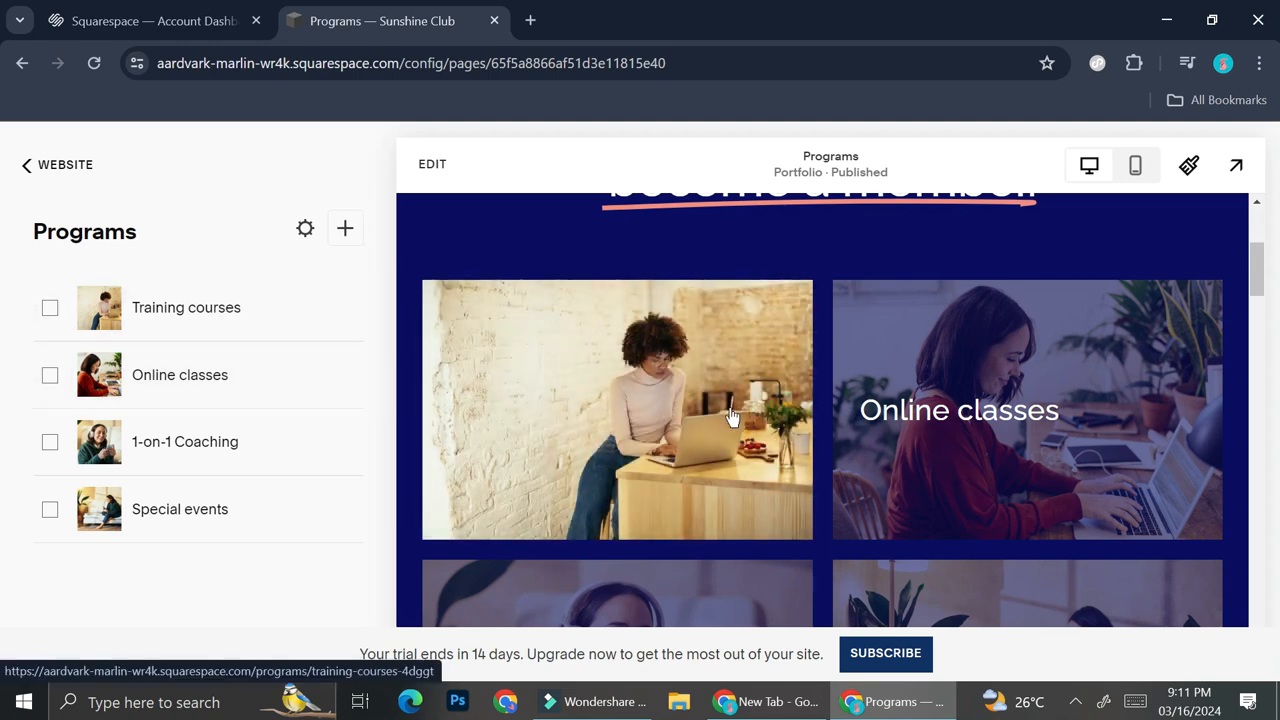
left_click(630, 395)
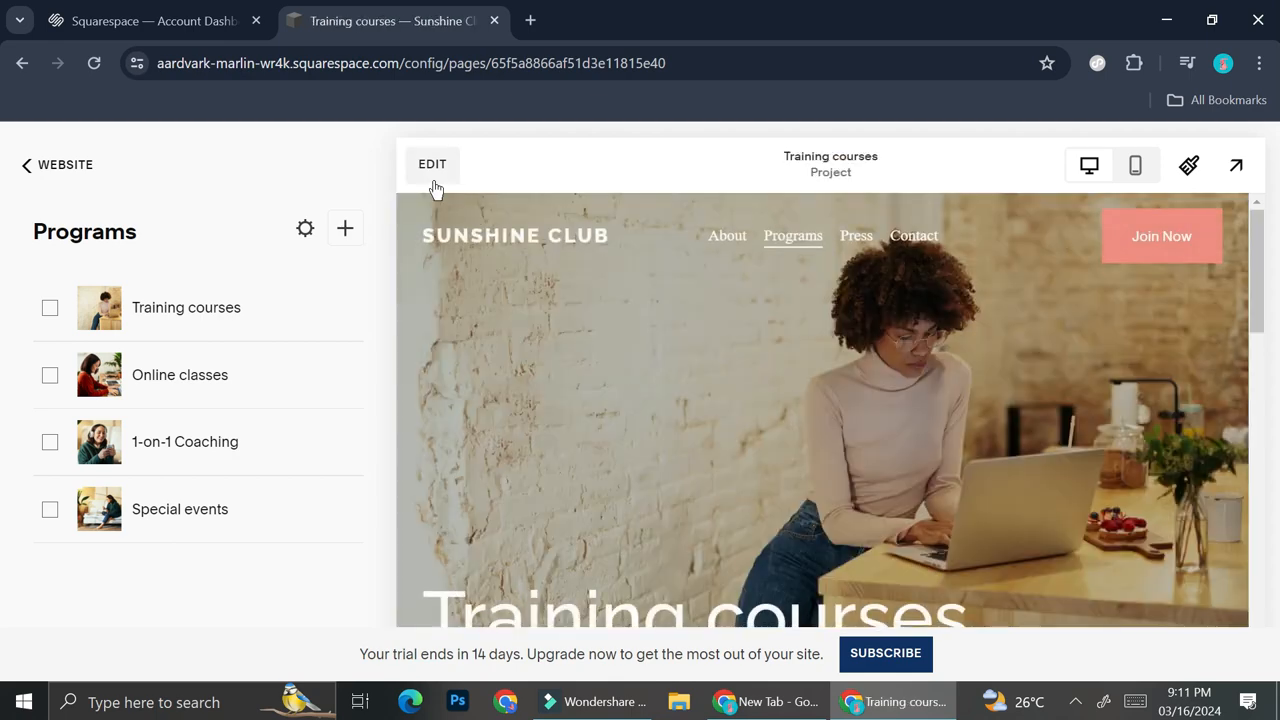
left_click(433, 164)
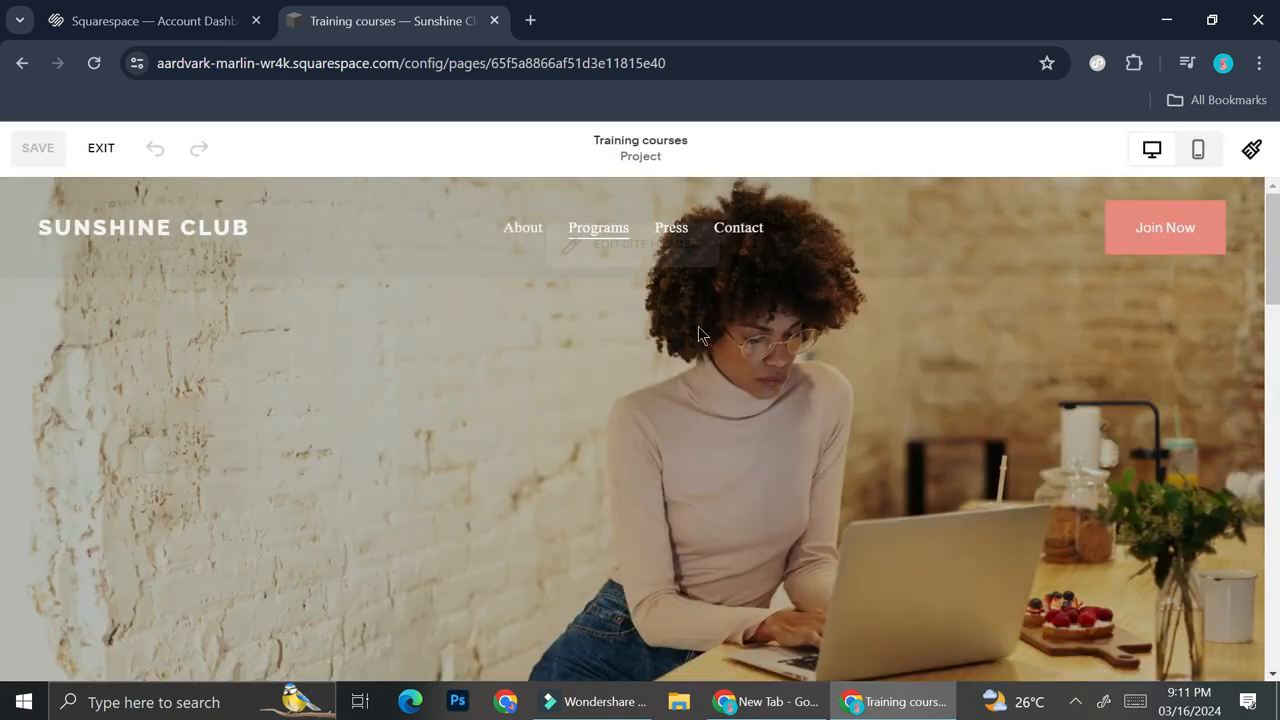
Replace the "Training courses" banner heading with "Sunshine Courses"
mouse_move(721, 385)
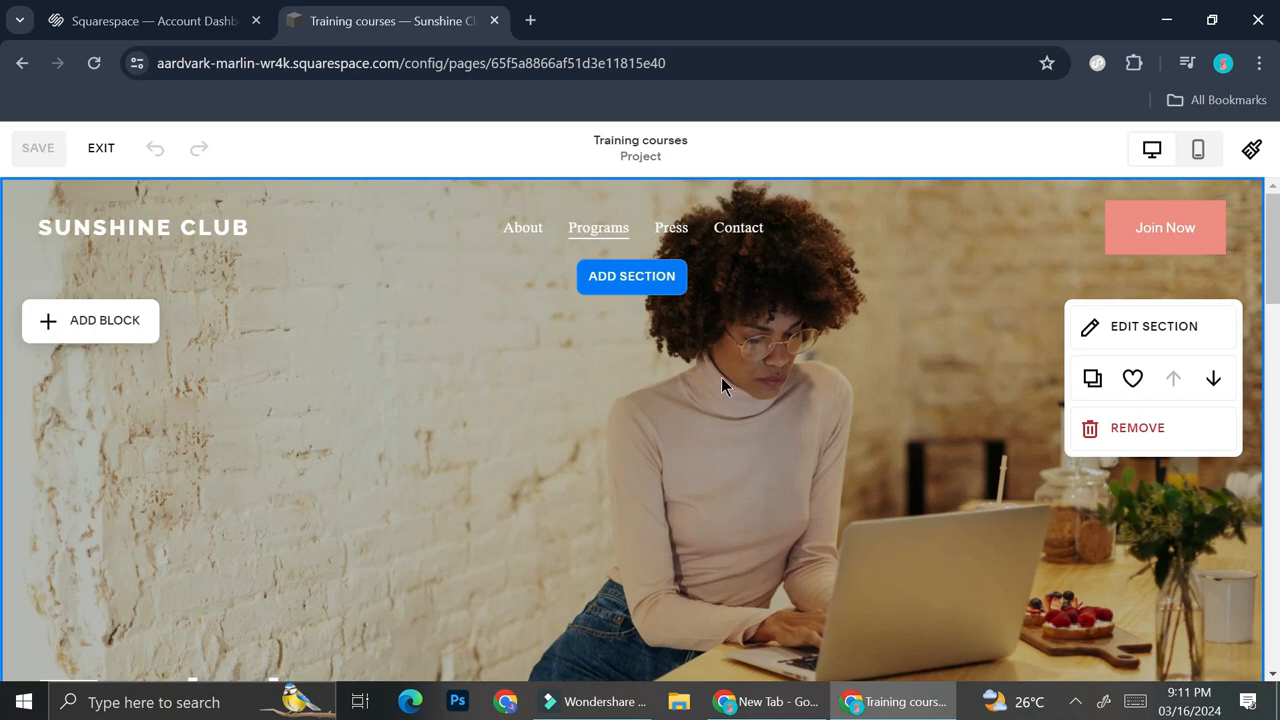
scroll(434, 378, "down", 4)
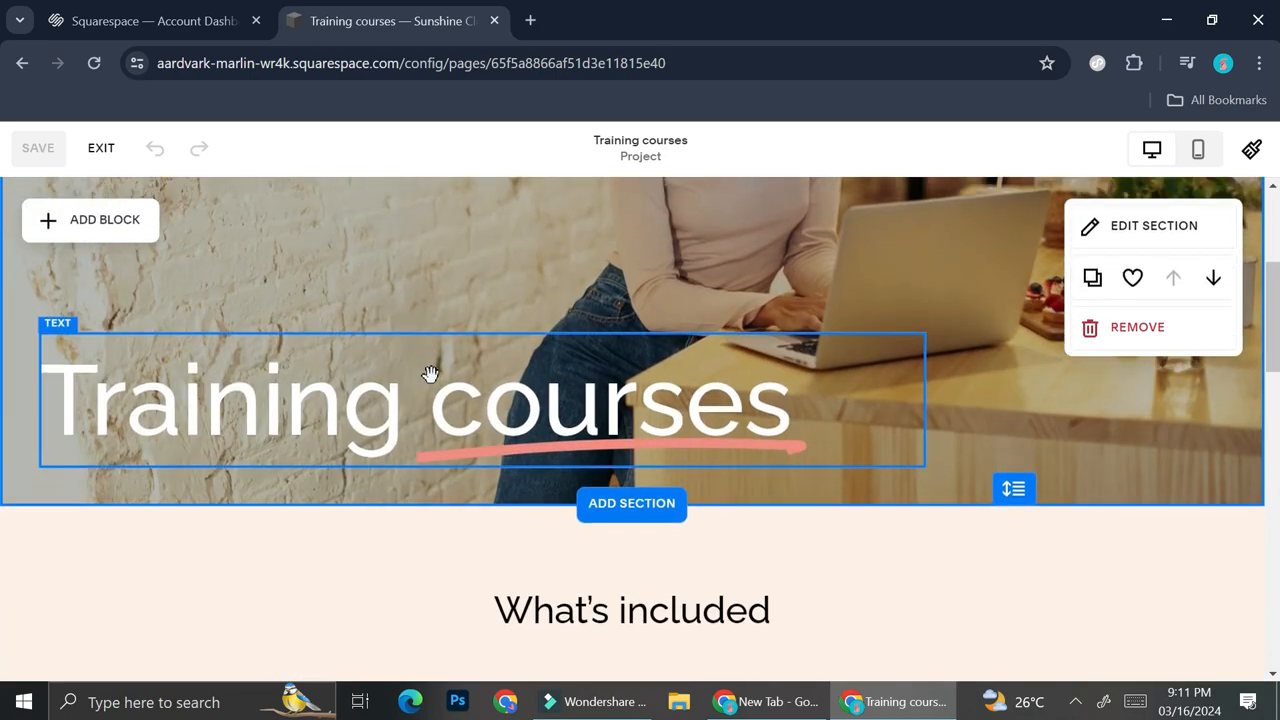
double_click(474, 348)
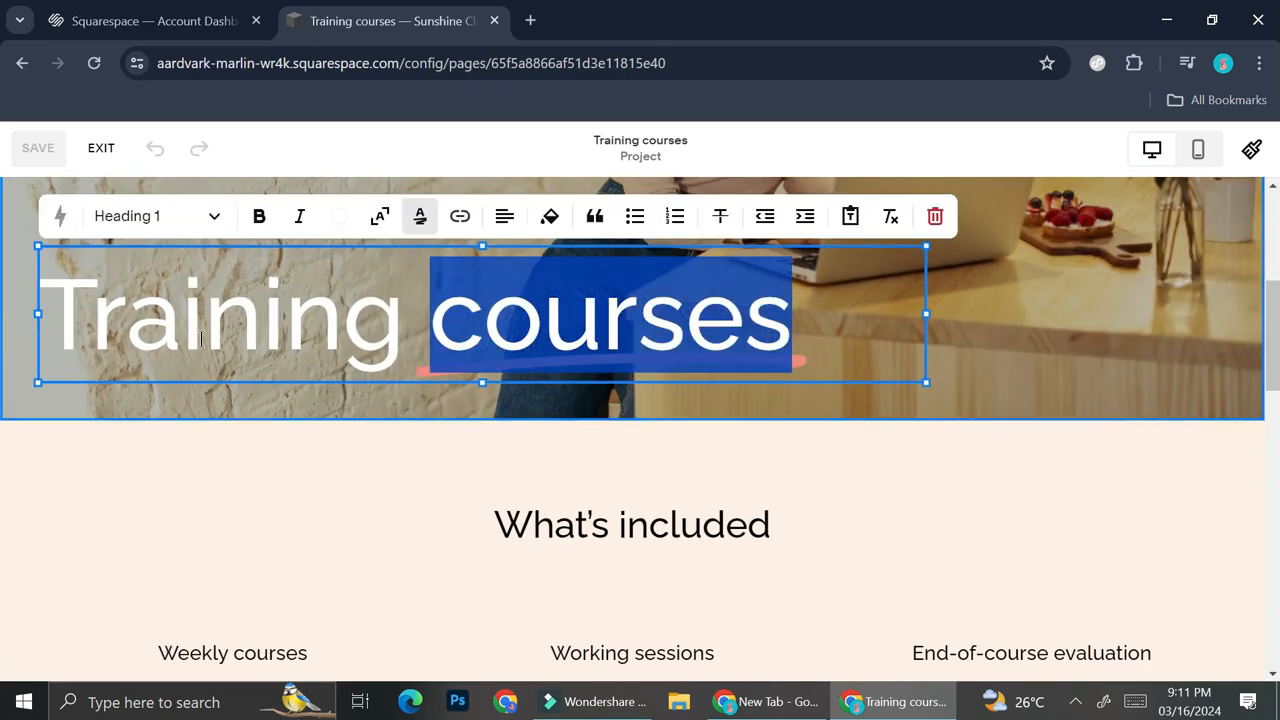
left_click(438, 330)
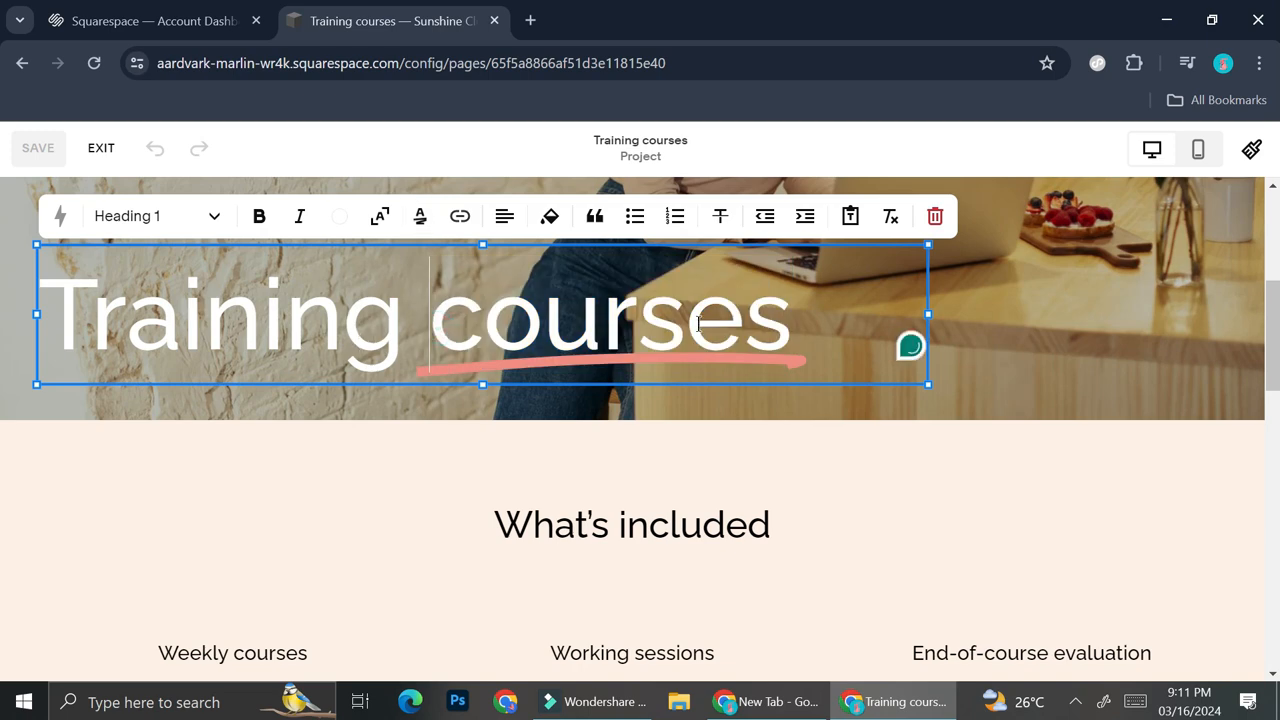
left_click(796, 322)
left_click_drag(796, 322, 0, 363)
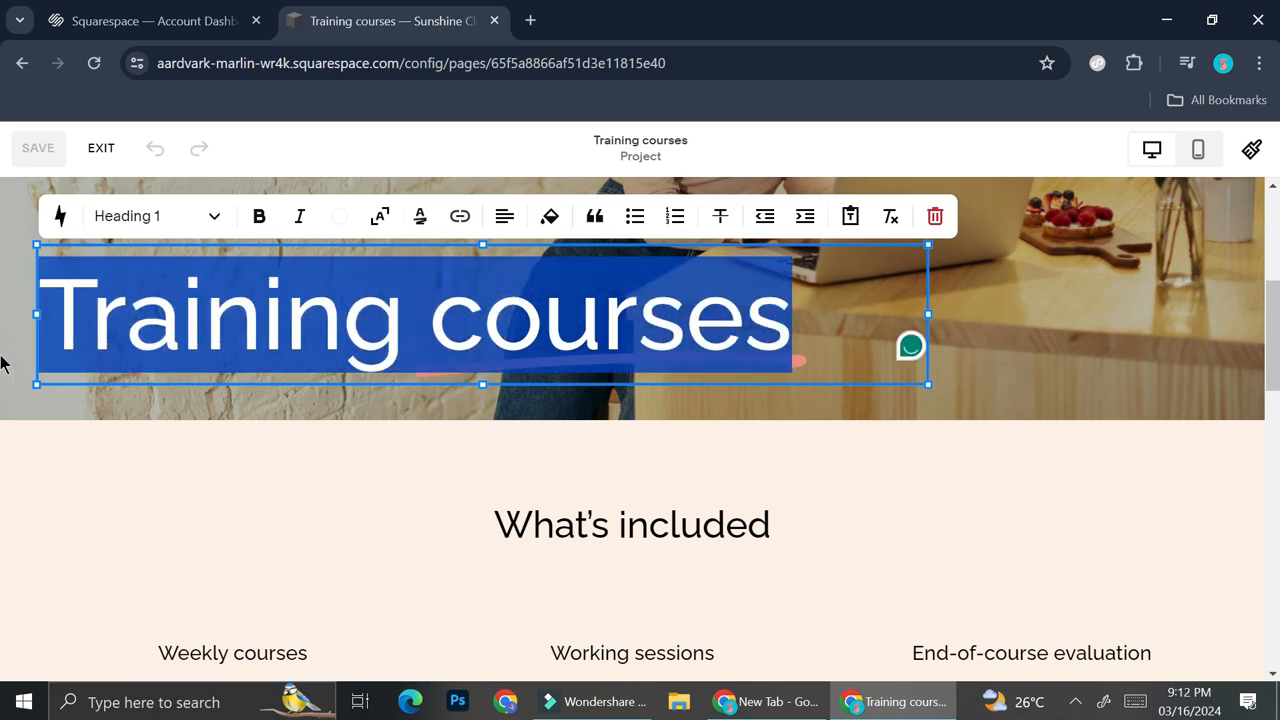
type("Sunshine ")
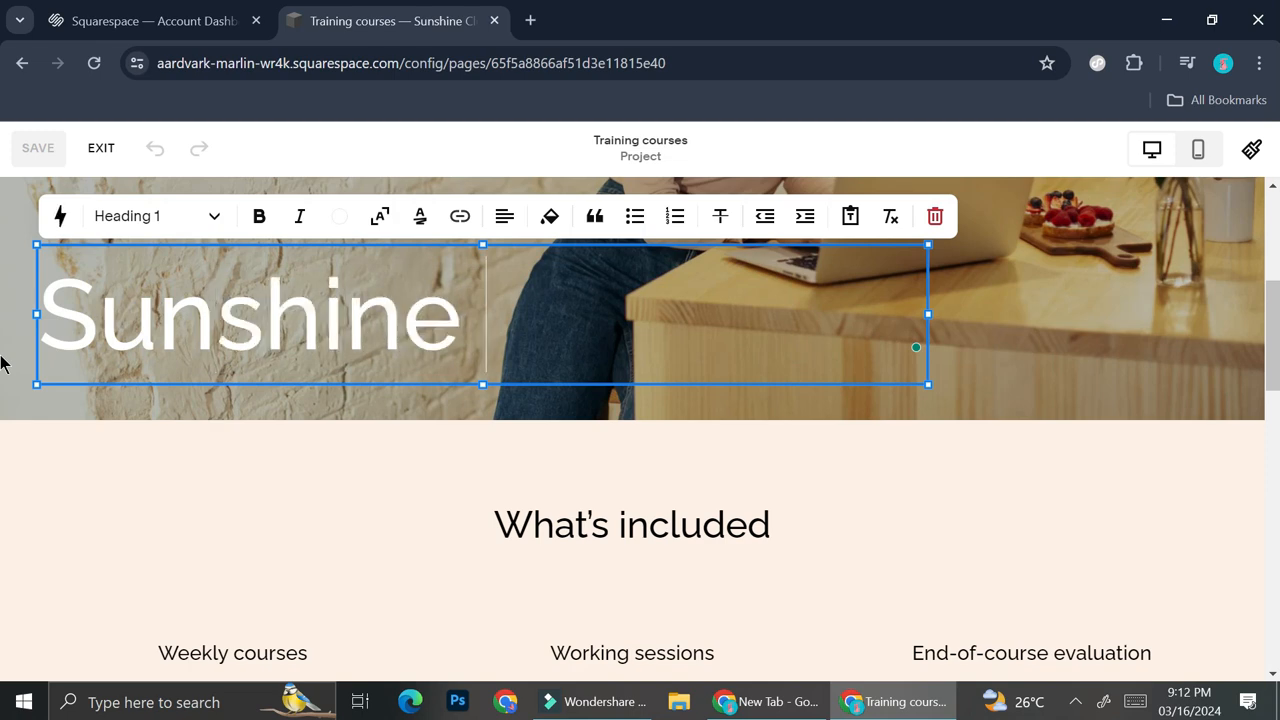
type("Courses")
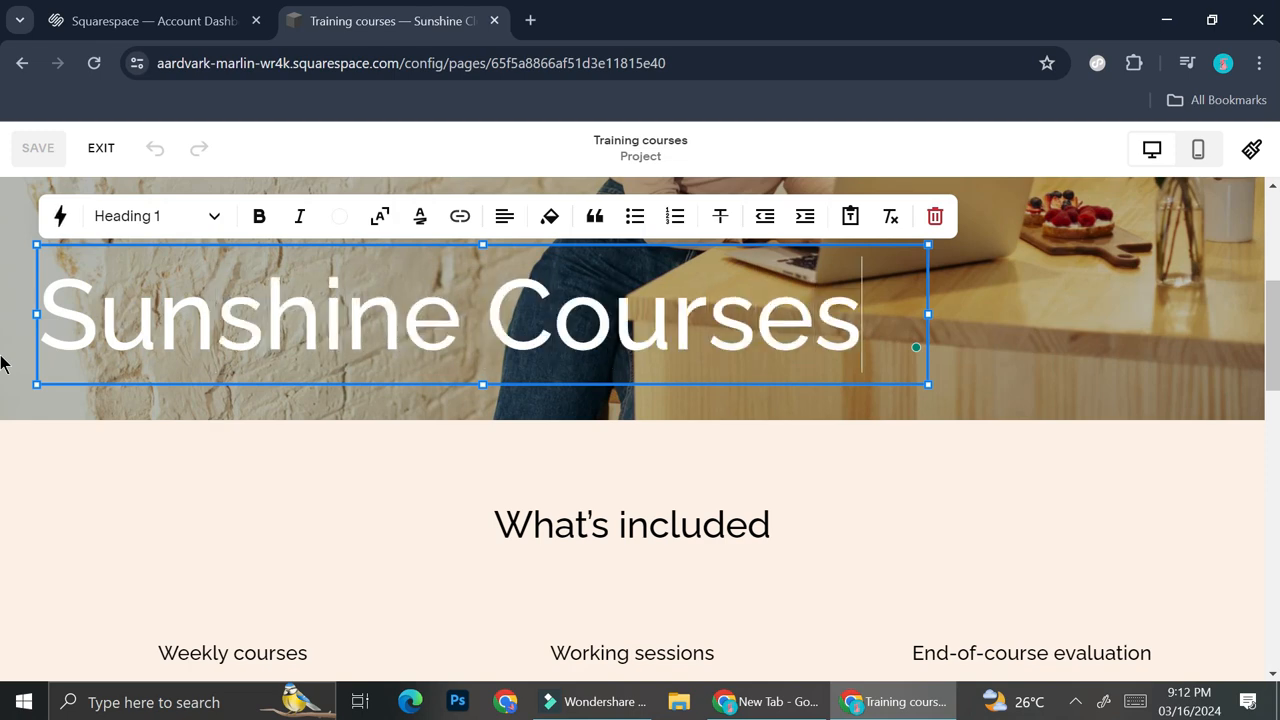
Open the Weekly courses text under What's included for editing and look through its text style options
scroll(330, 560, "down", 2)
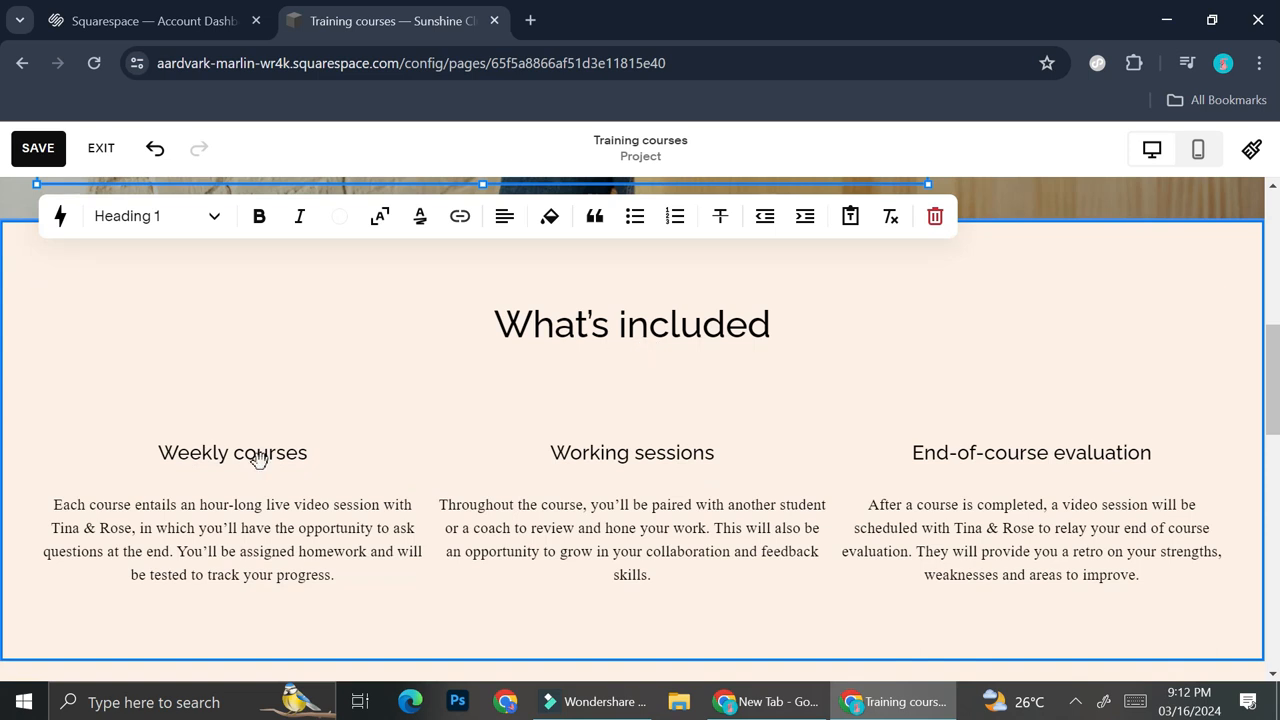
left_click(238, 528)
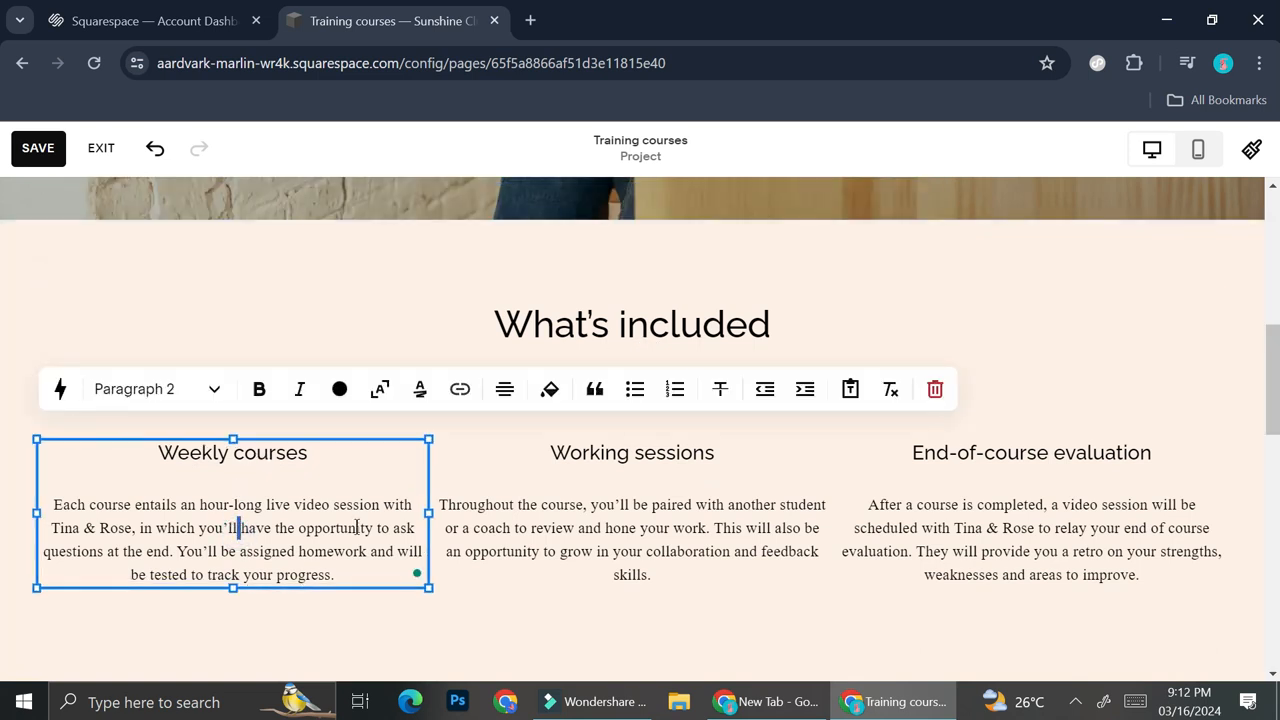
left_click(470, 525)
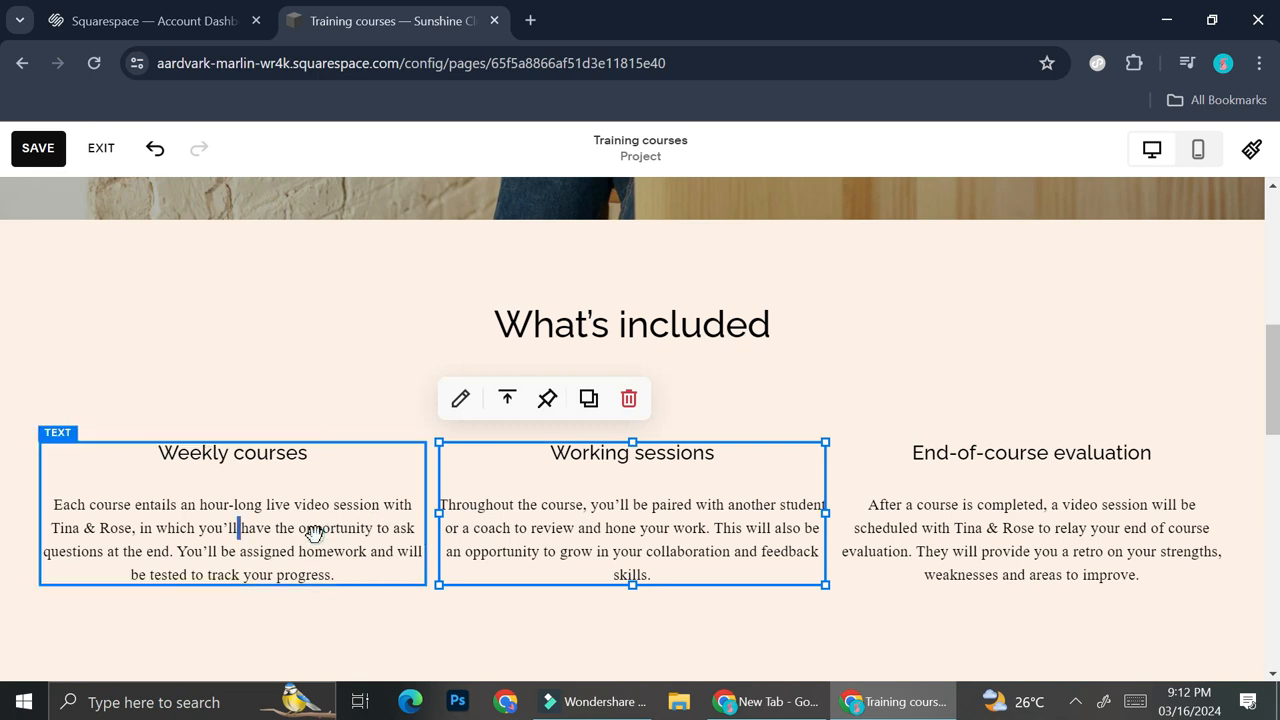
left_click(316, 536)
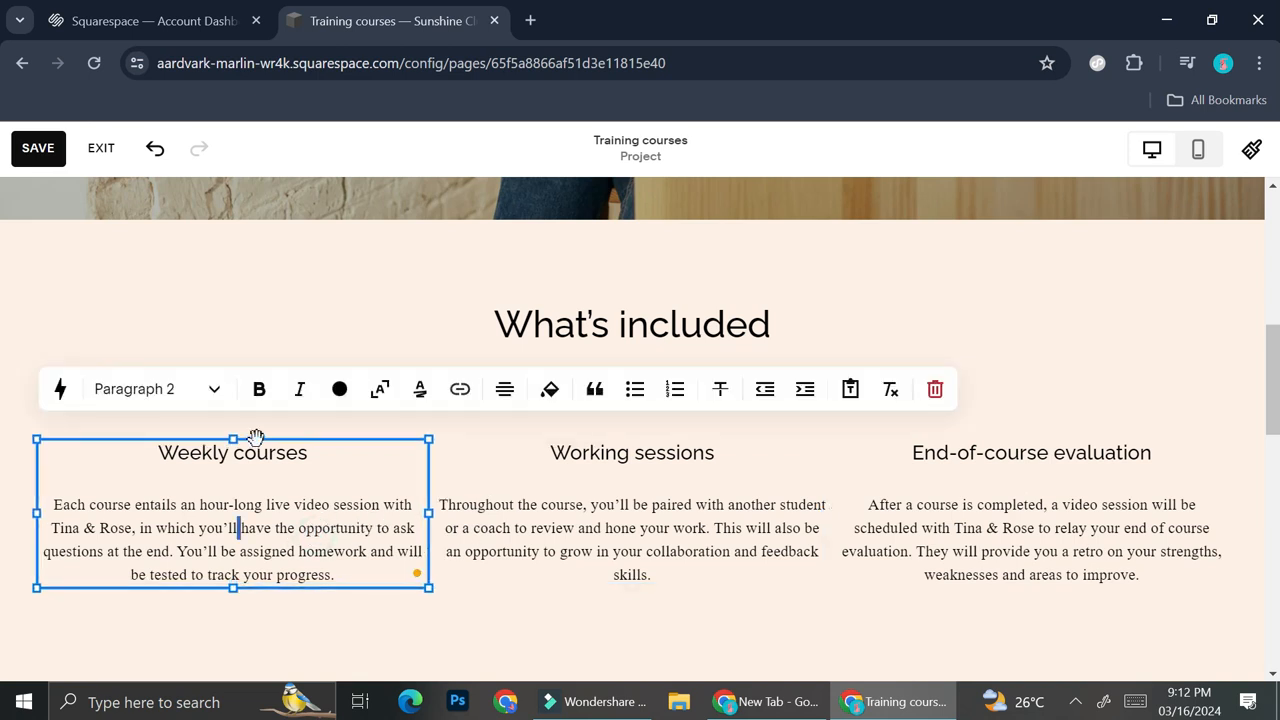
left_click(214, 390)
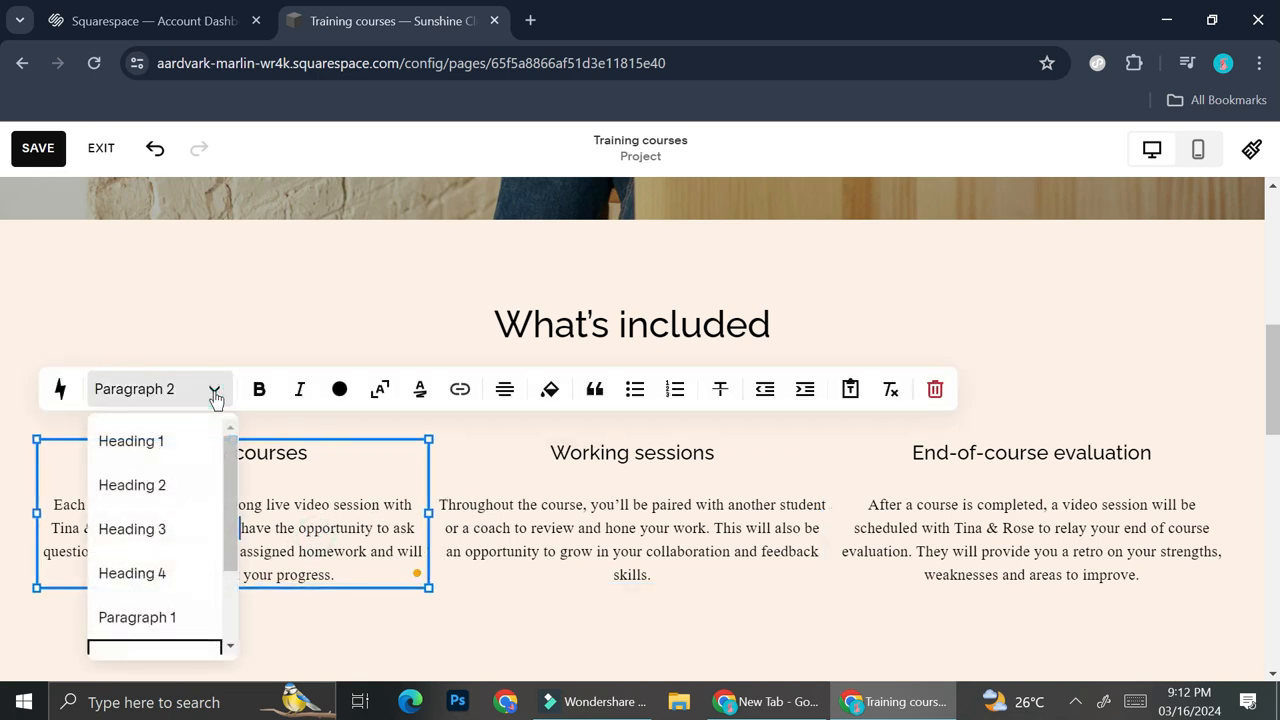
scroll(215, 512, "down", 3)
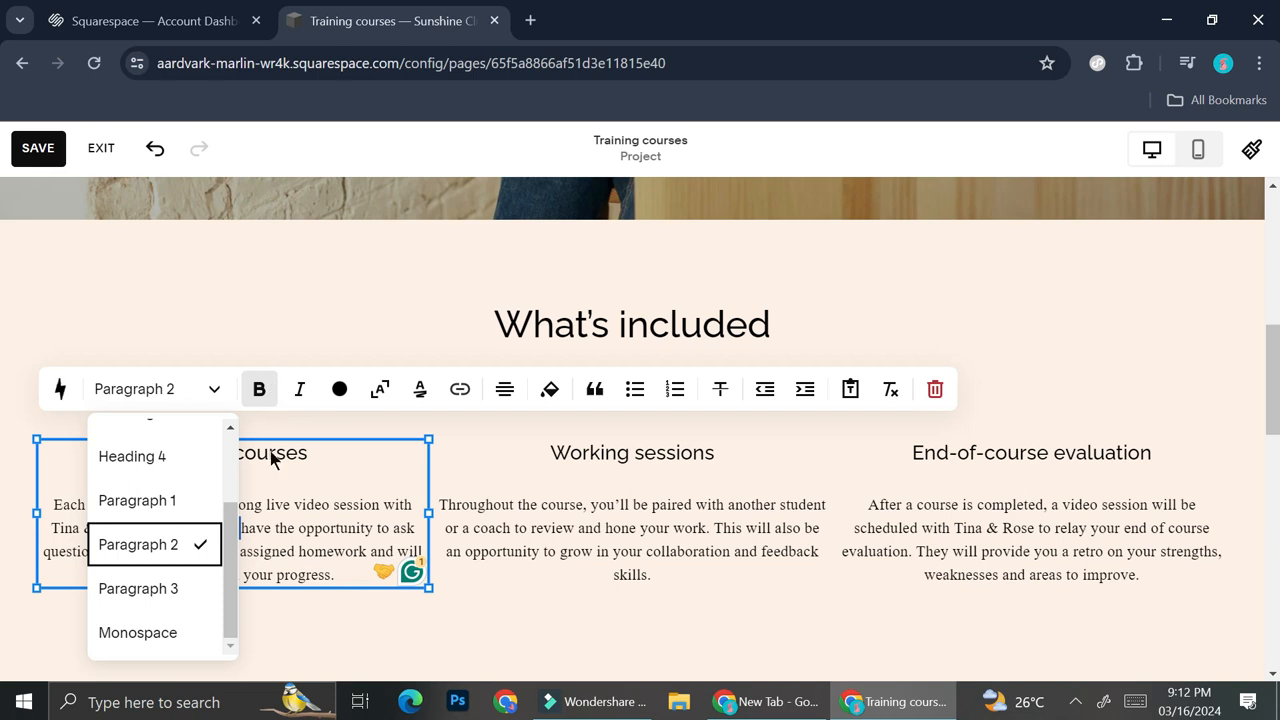
Recolour the Weekly courses, Working sessions and End-of-course evaluation headings with the palette's salmon pink
triple_click(181, 453)
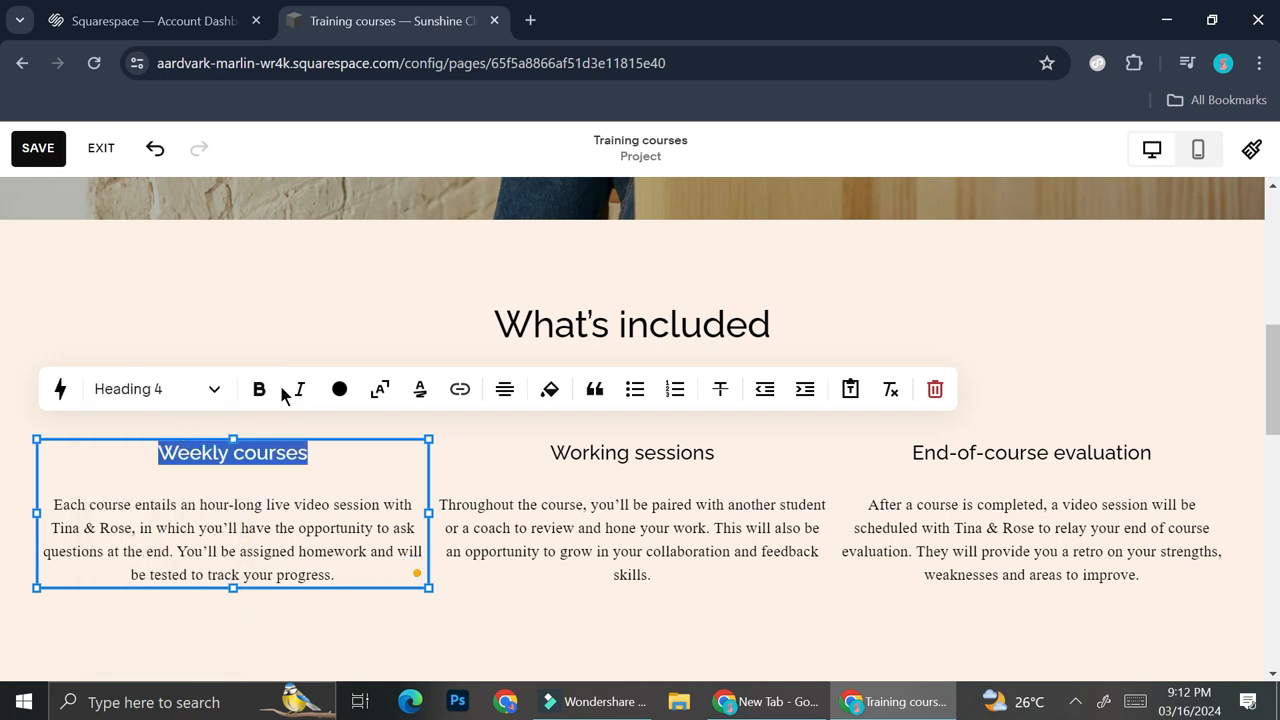
left_click(259, 389)
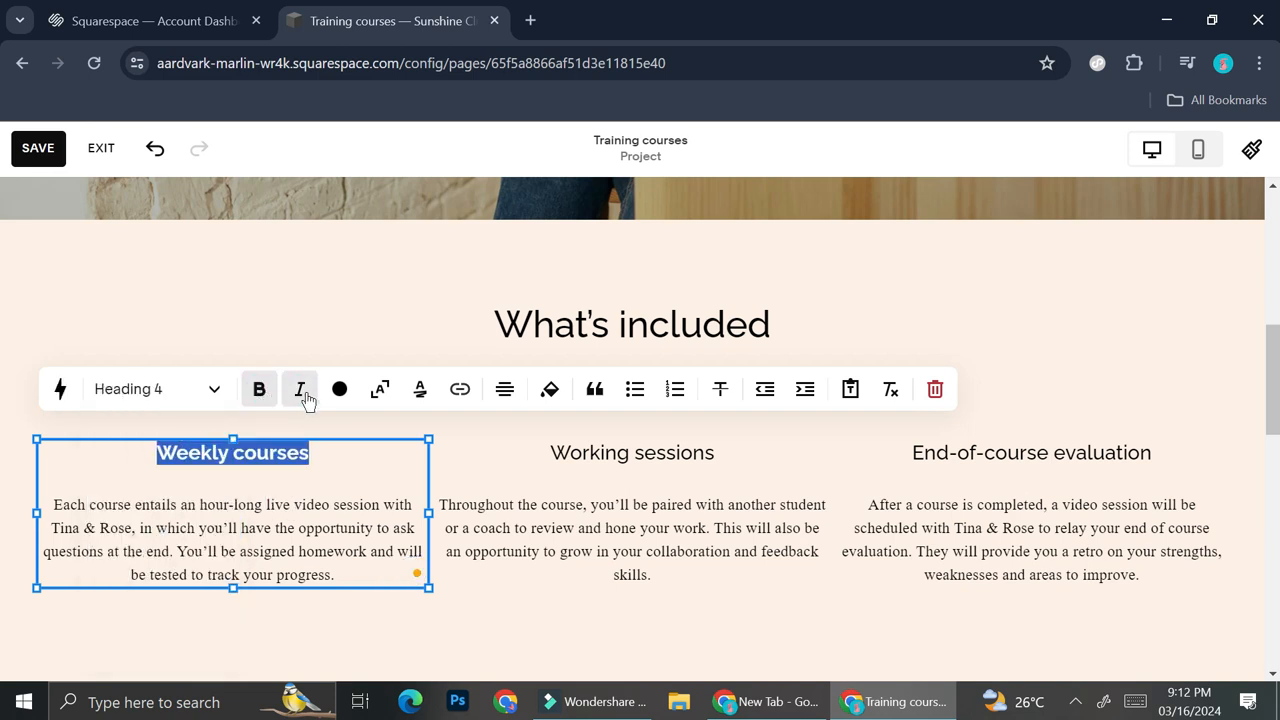
left_click(305, 397)
left_click(305, 397)
left_click(339, 389)
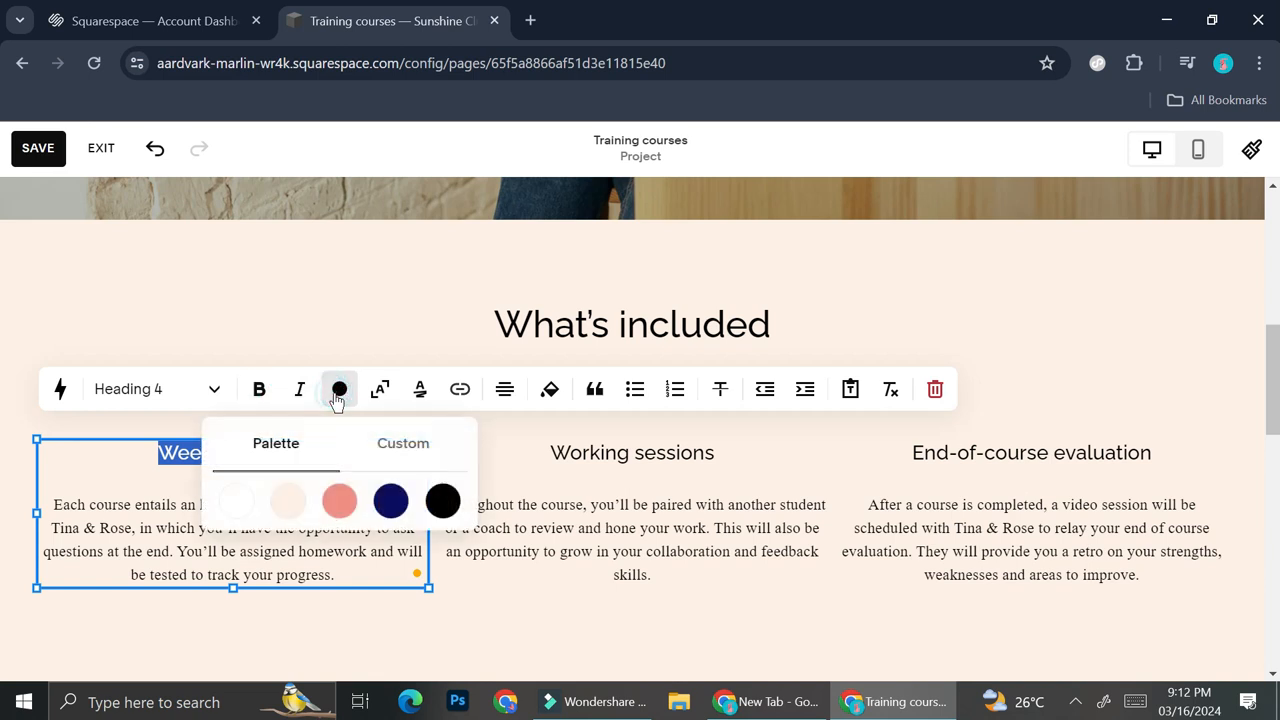
left_click(339, 498)
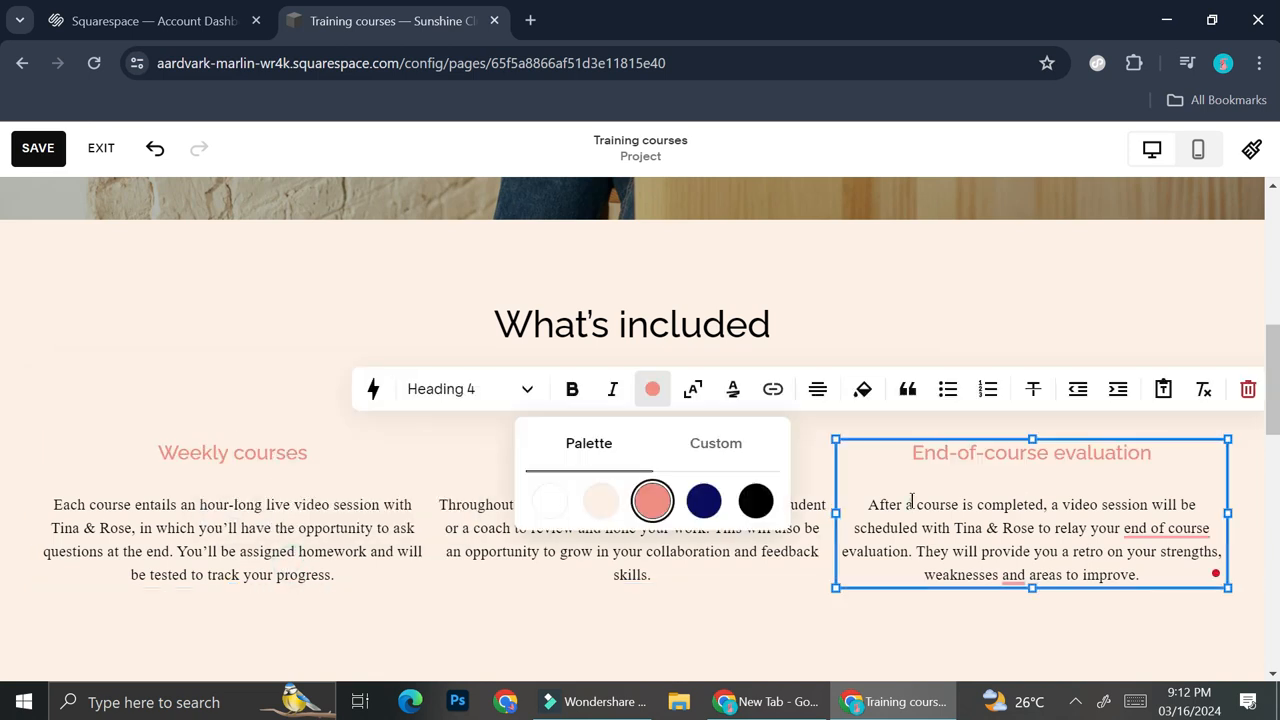
left_click(910, 504)
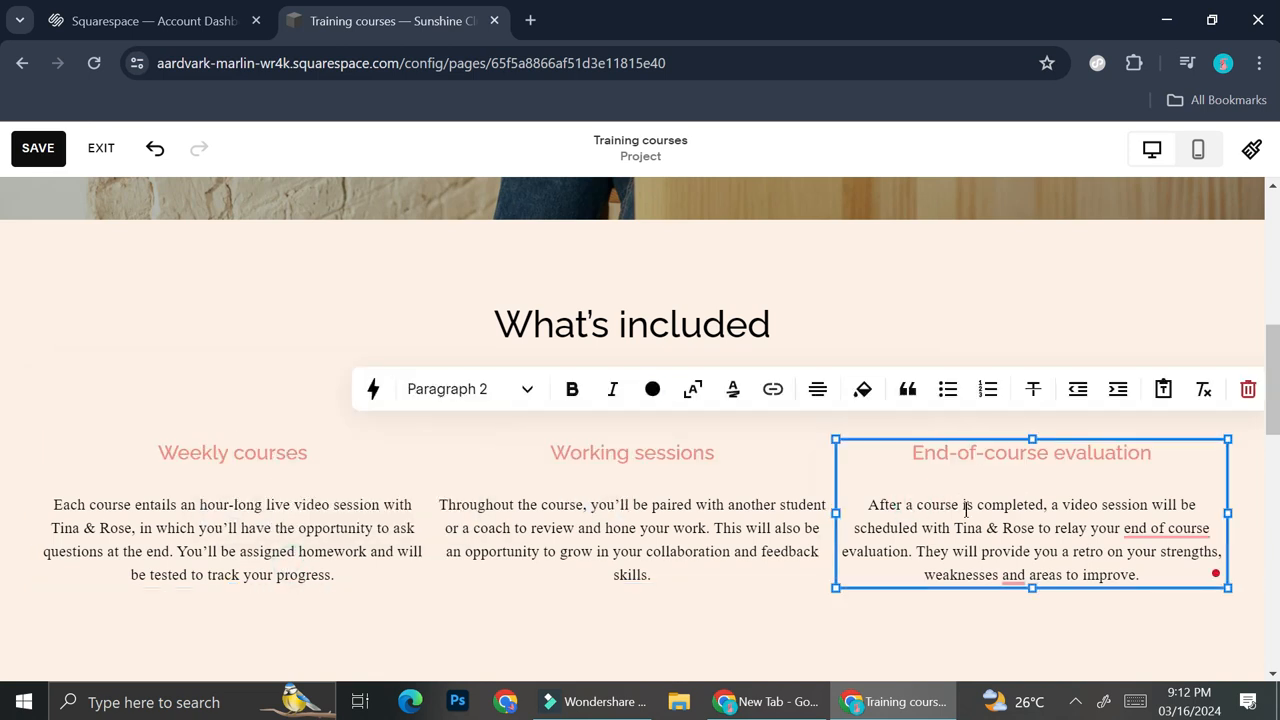
Review the edited Training courses page, save the changes and exit the editor to the page list
left_click(769, 292)
scroll(778, 394, "down", 4)
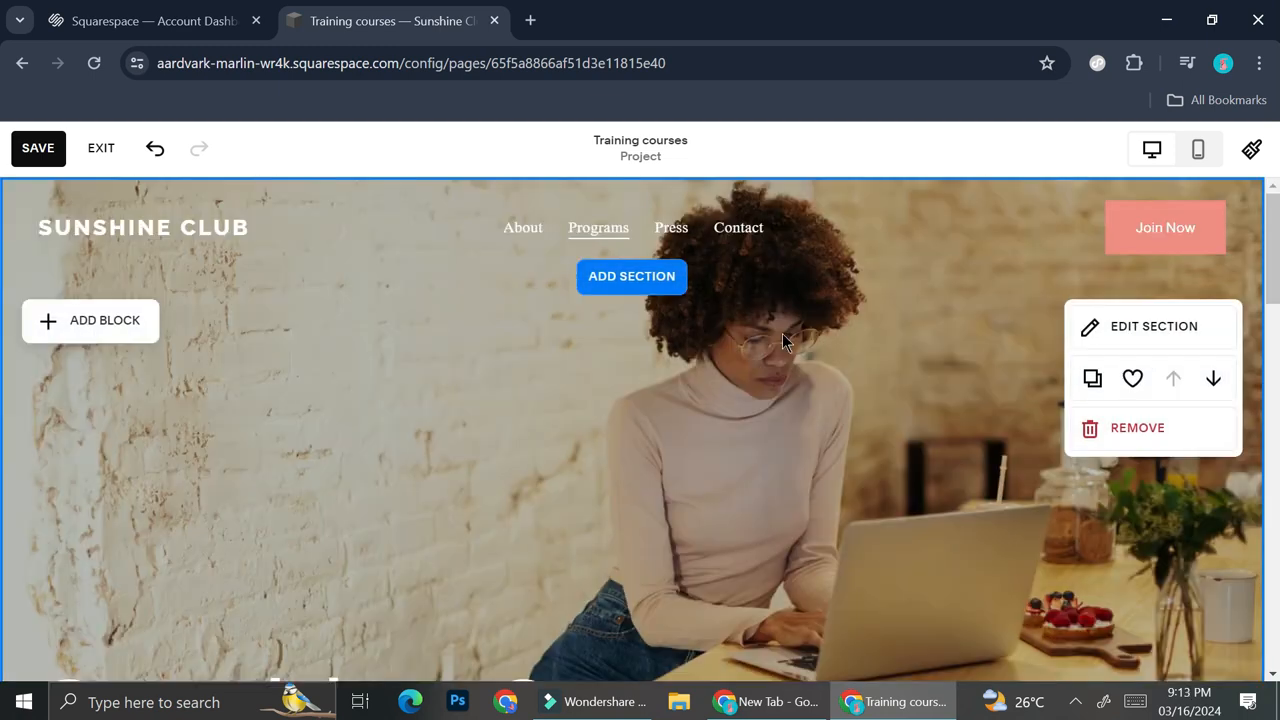
scroll(782, 333, "down", 1)
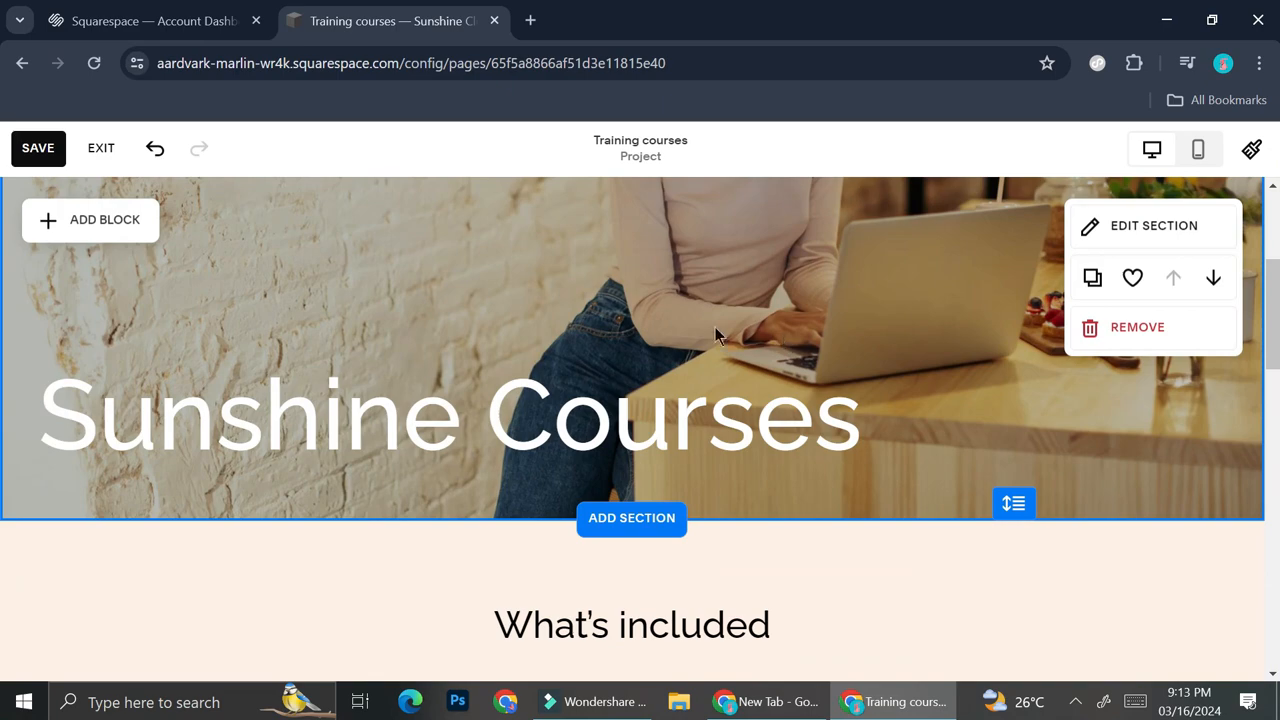
scroll(588, 340, "up", 1)
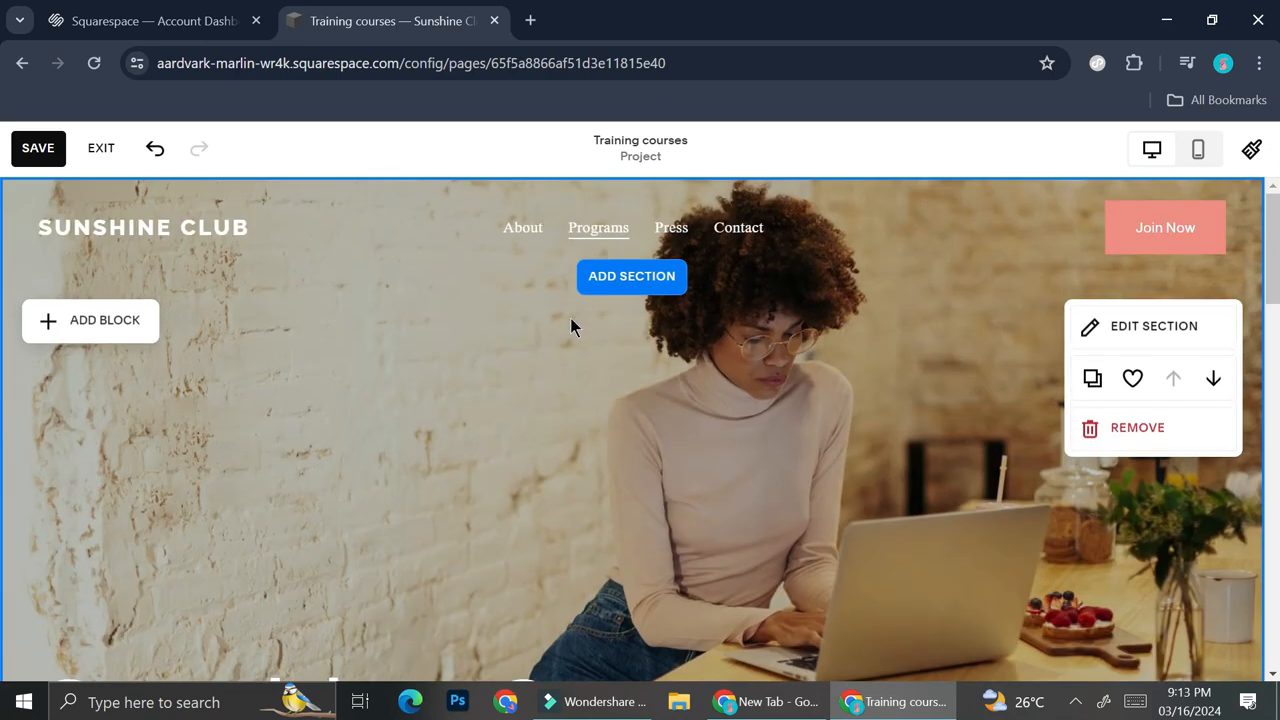
left_click(52, 146)
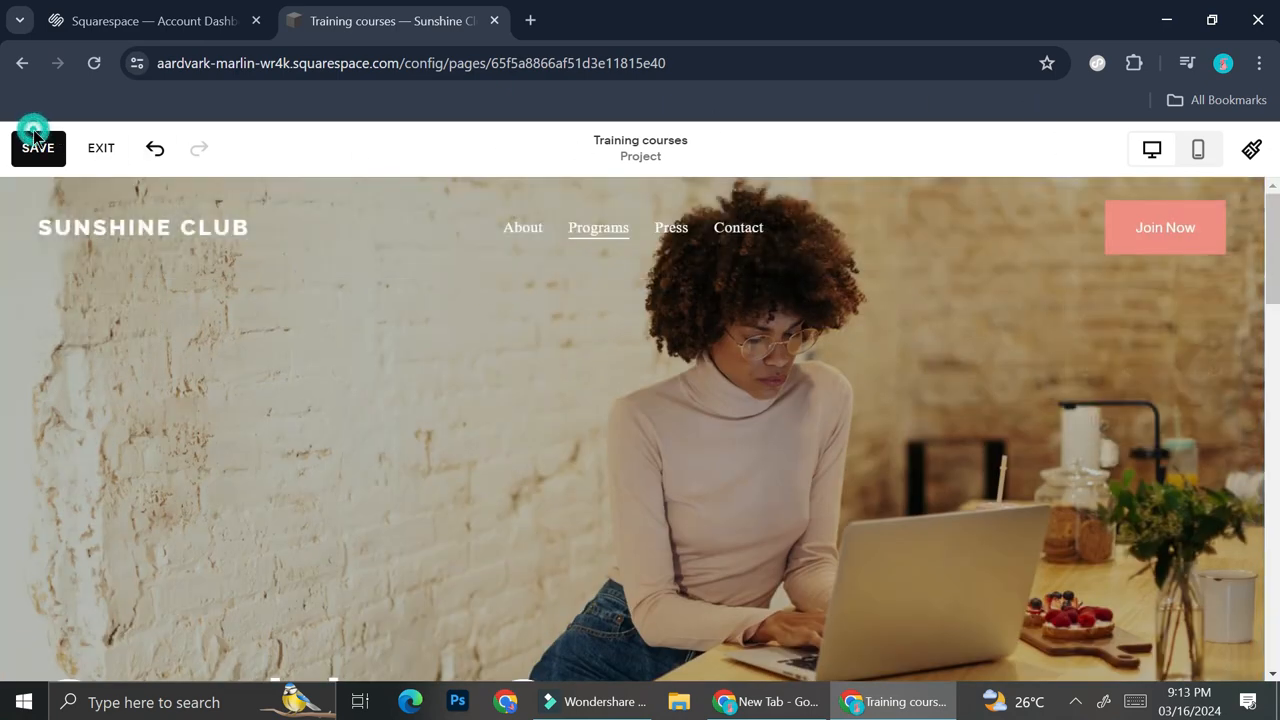
left_click(99, 149)
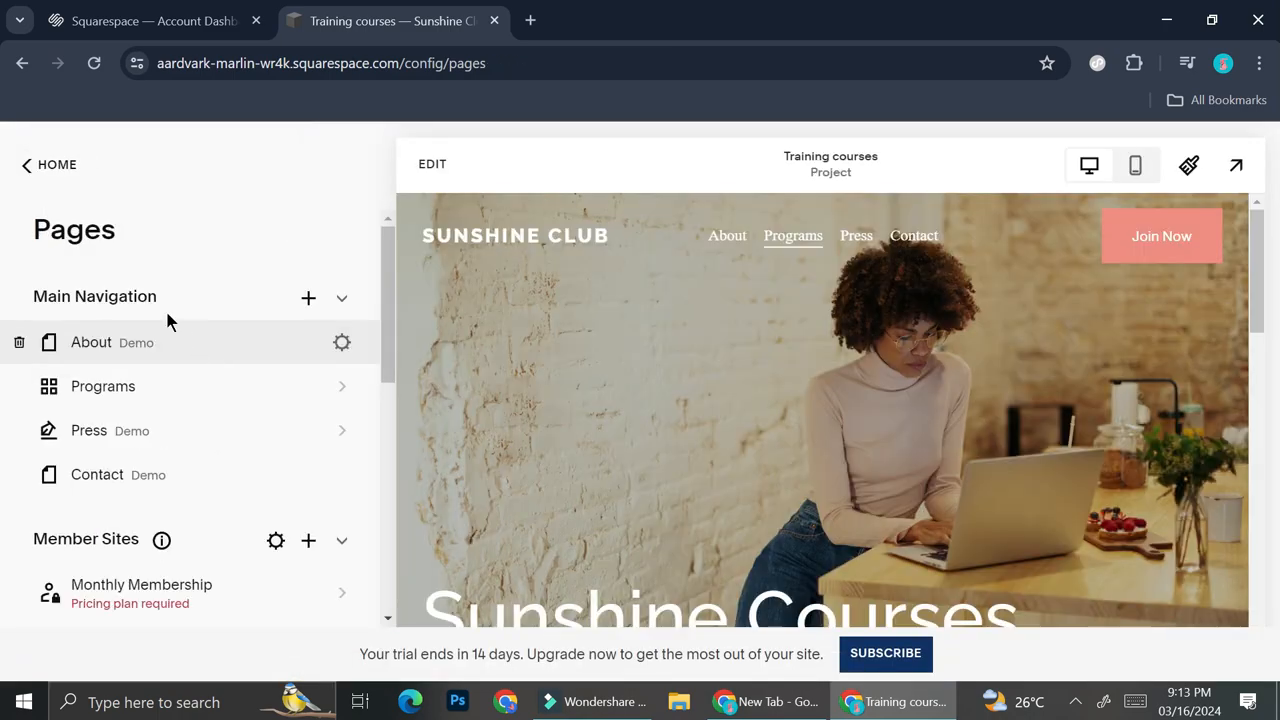
Add a Scheduling page to the main navigation using the centred "Book an appointment." layout with the booking form beneath the text
left_click(297, 305)
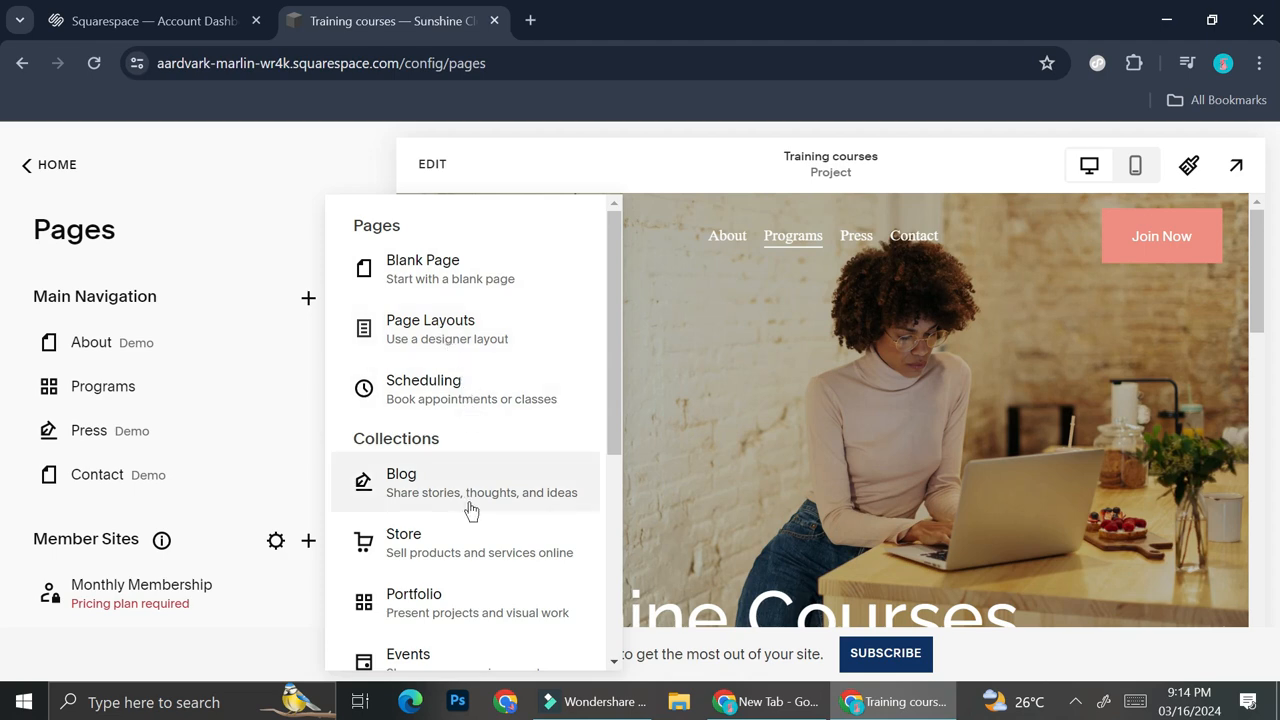
scroll(477, 561, "down", 1)
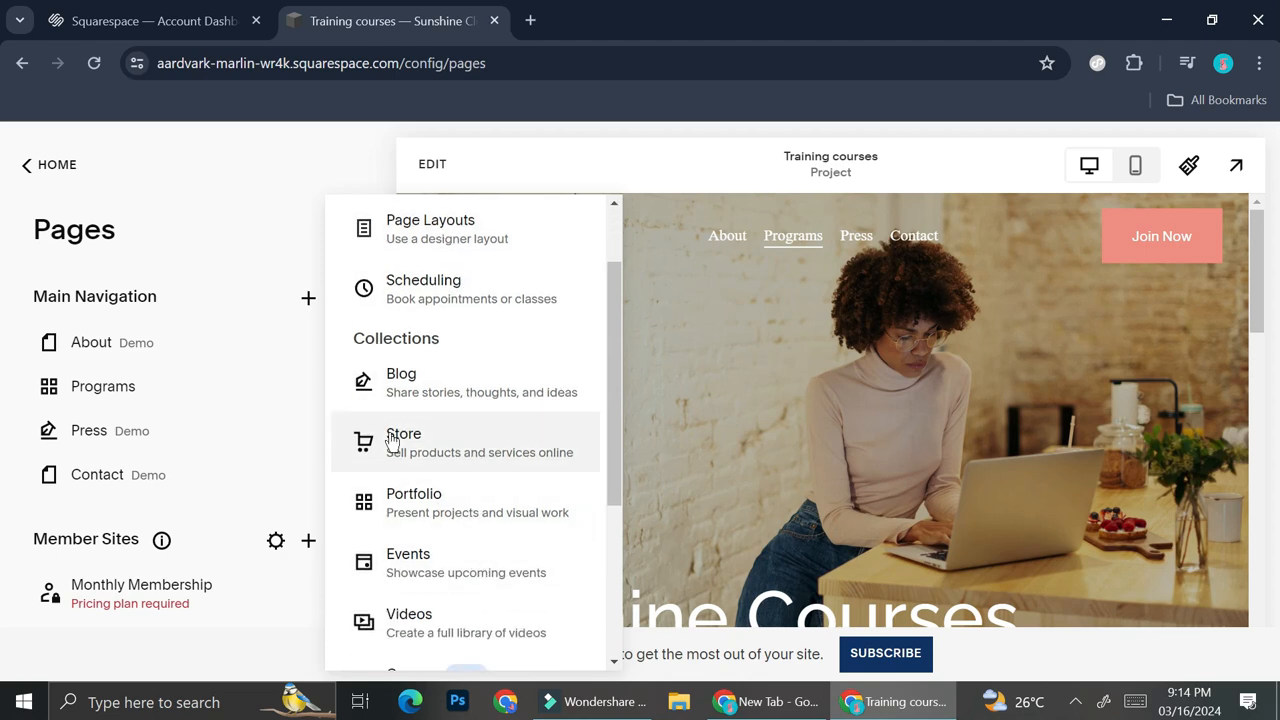
scroll(399, 333, "up", 1)
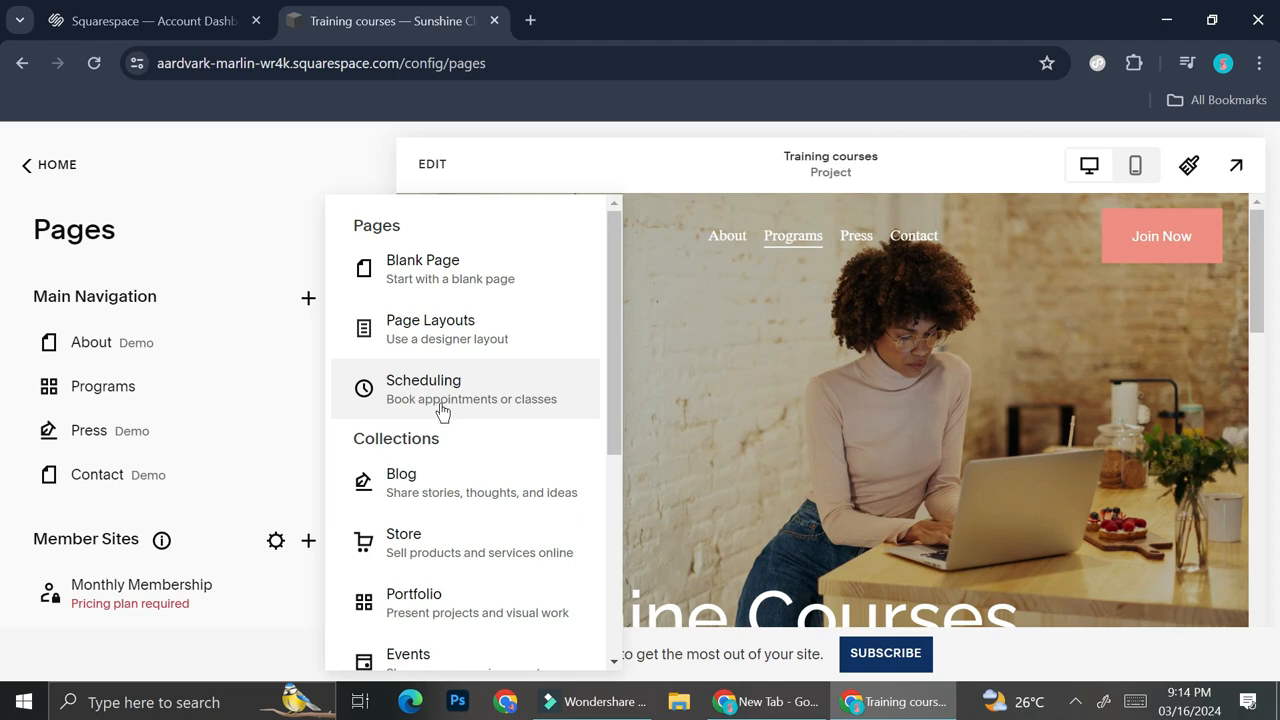
left_click(517, 399)
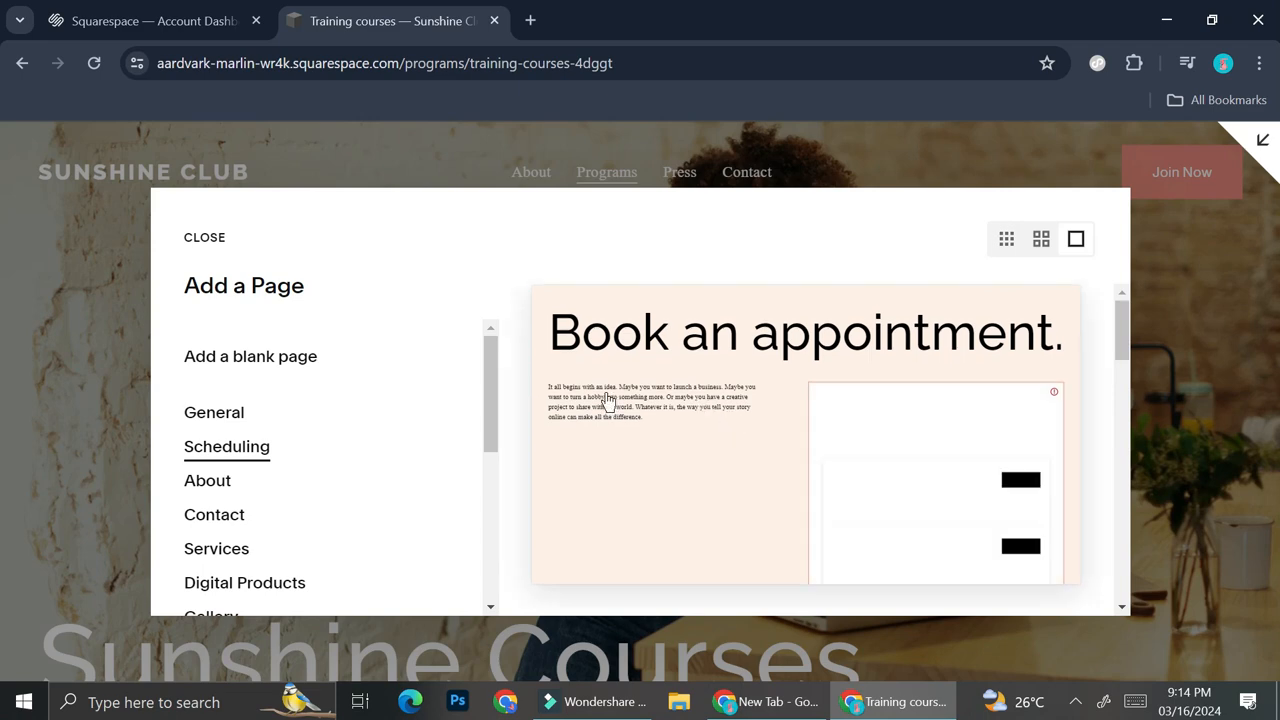
scroll(726, 431, "down", 5)
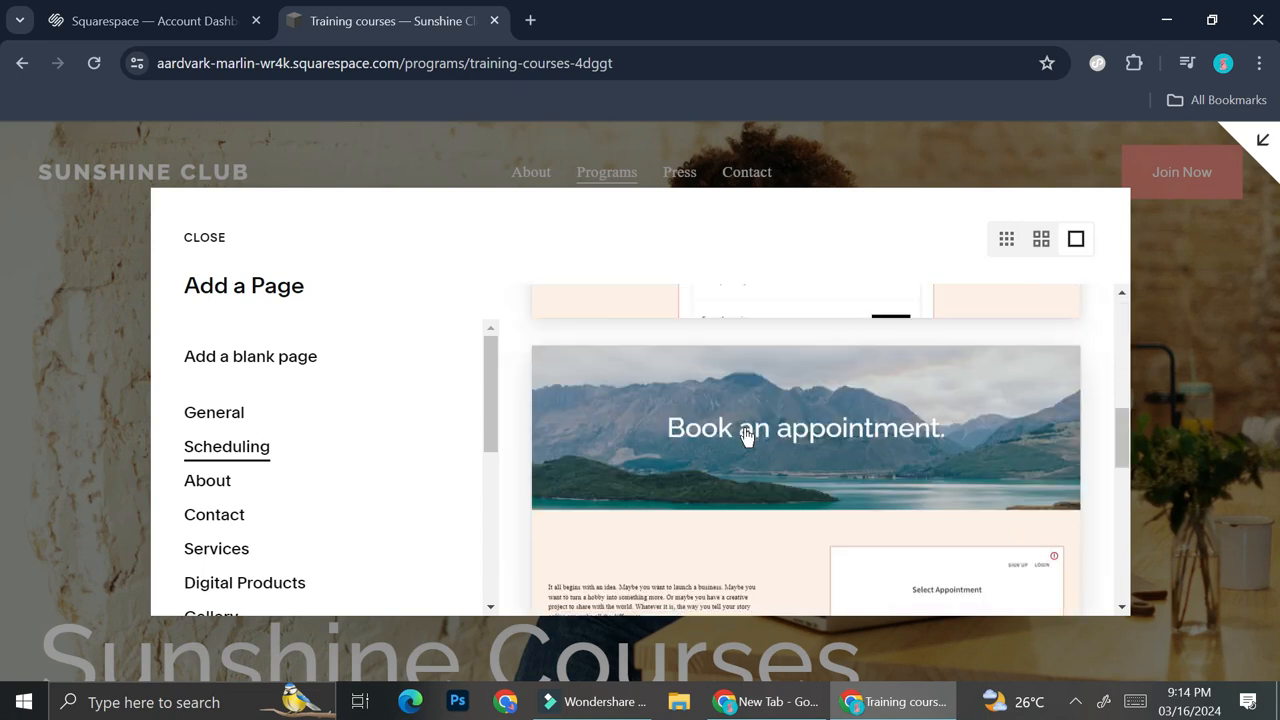
scroll(745, 435, "down", 5)
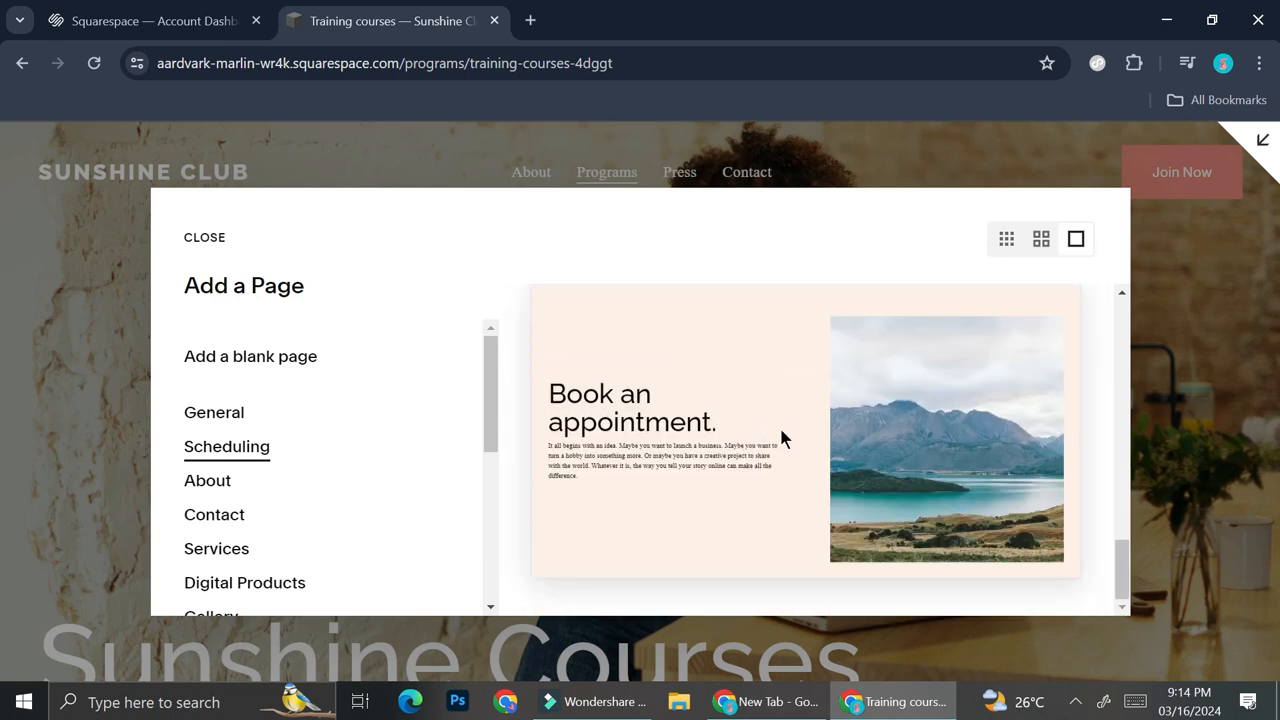
scroll(781, 438, "up", 3)
scroll(781, 438, "up", 5)
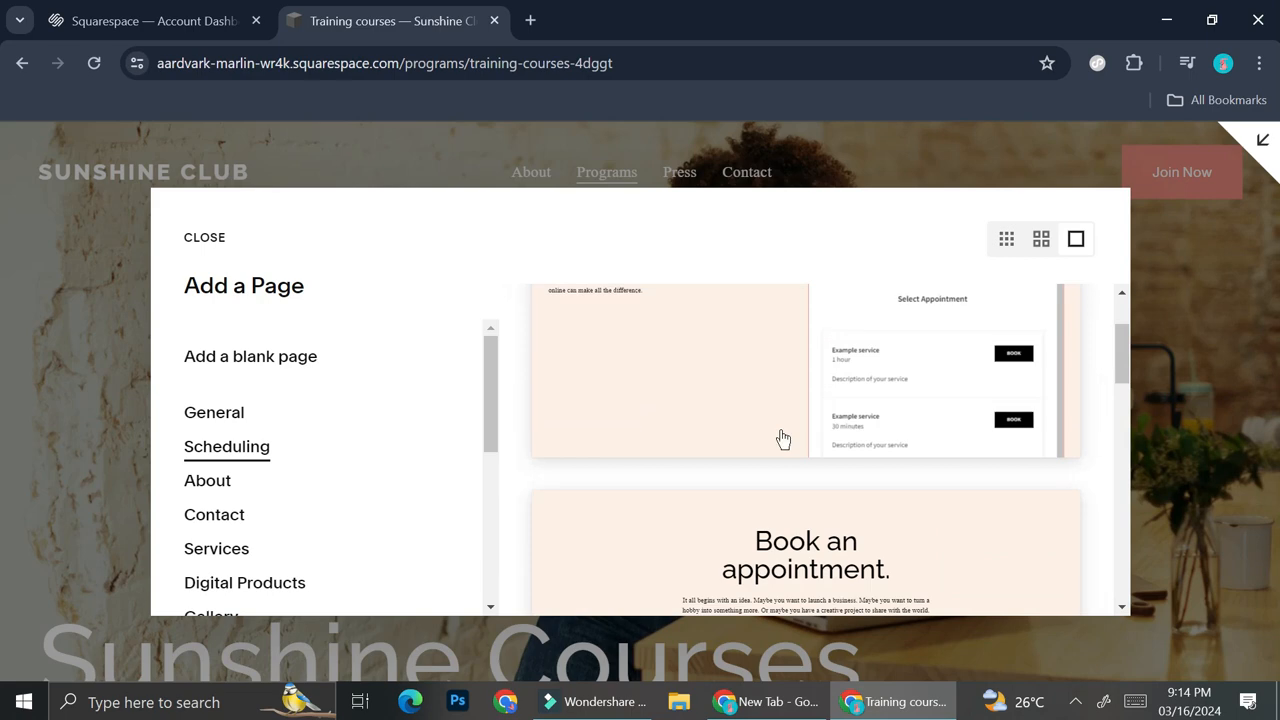
scroll(800, 426, "down", 4)
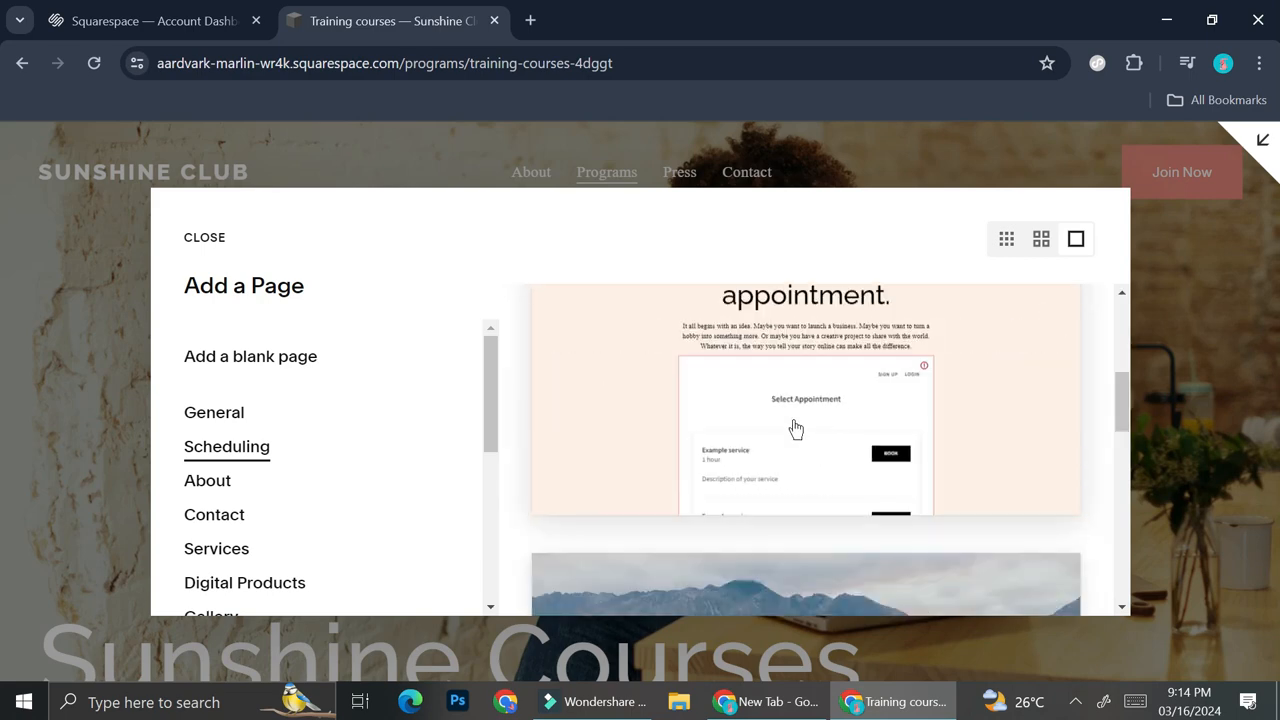
left_click(793, 419)
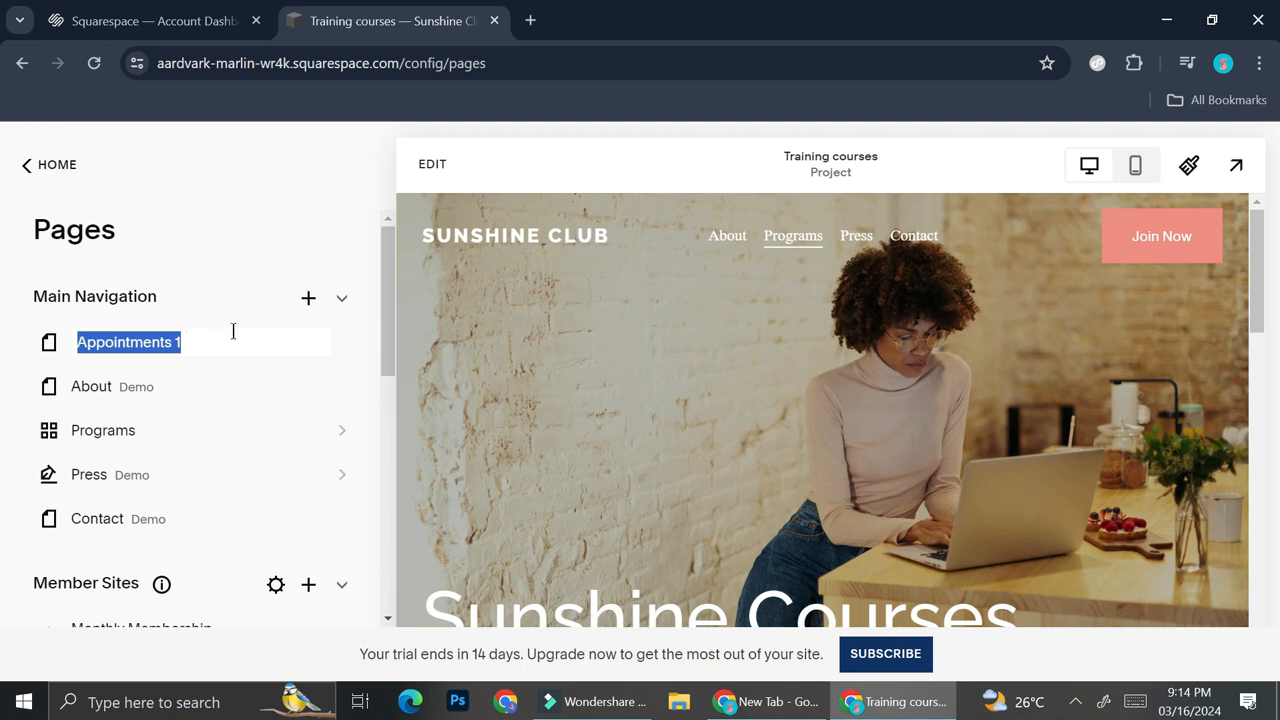
Name the new scheduling page "Class Booking"
type("Class")
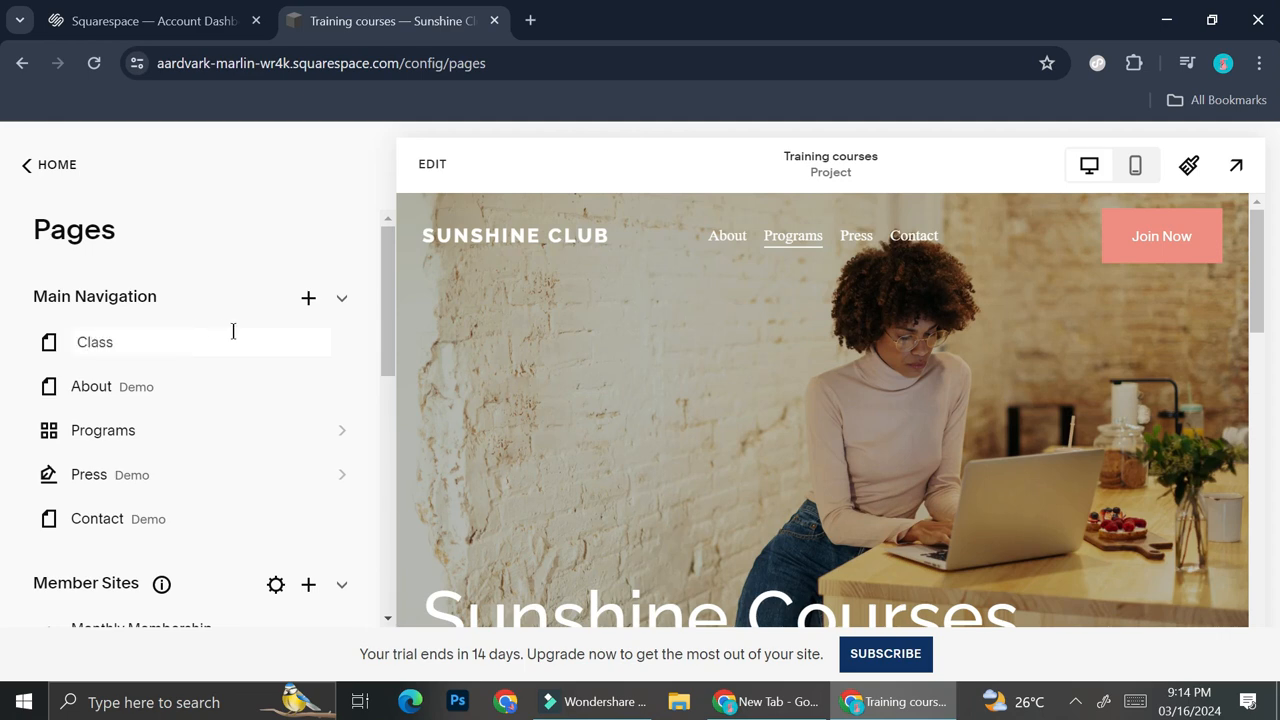
type(" Booking")
key("Return")
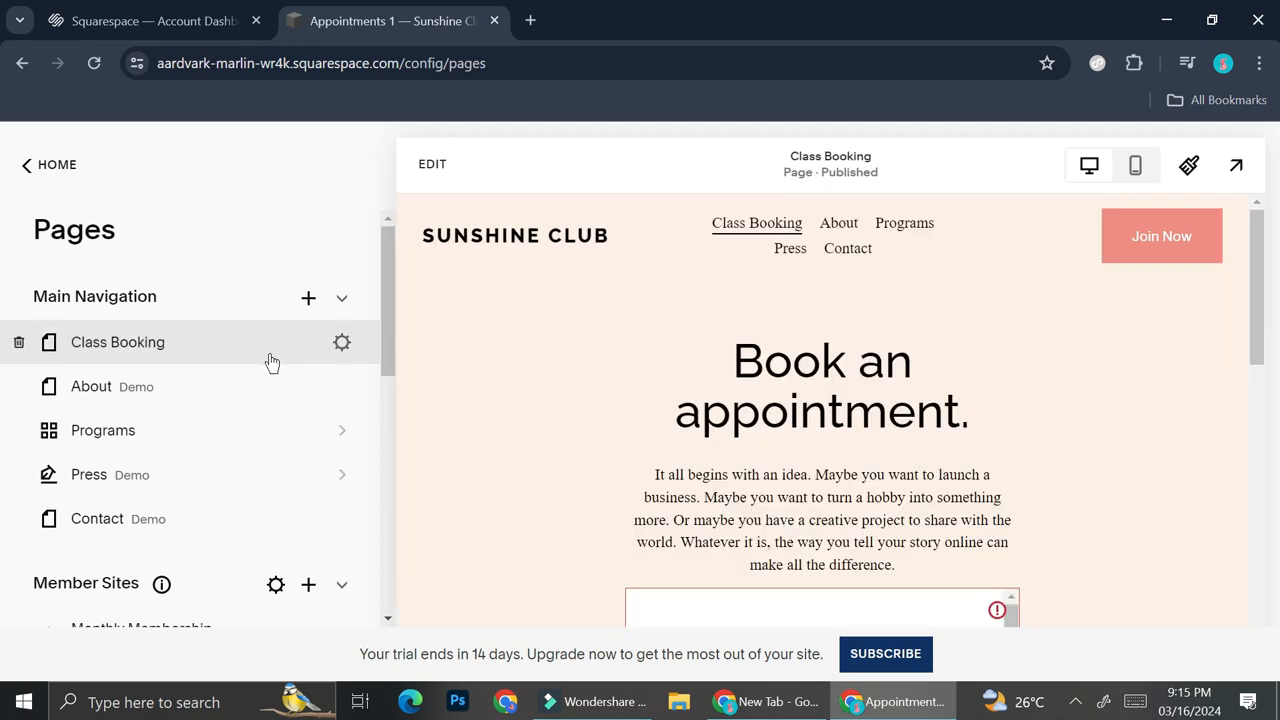
Preview the Class Booking page and examine its General page settings, including titles, URL slug, visibility and password options
scroll(551, 360, "down", 5)
scroll(760, 415, "down", 3)
scroll(766, 408, "up", 4)
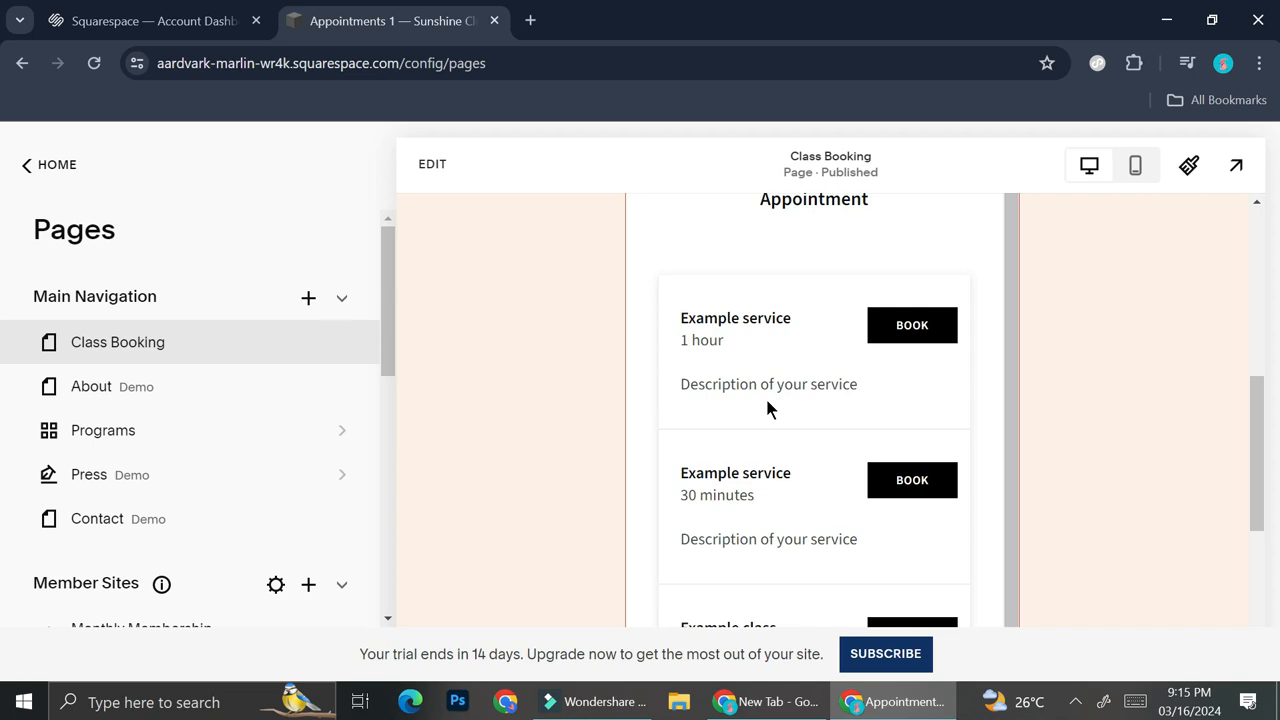
left_click(342, 344)
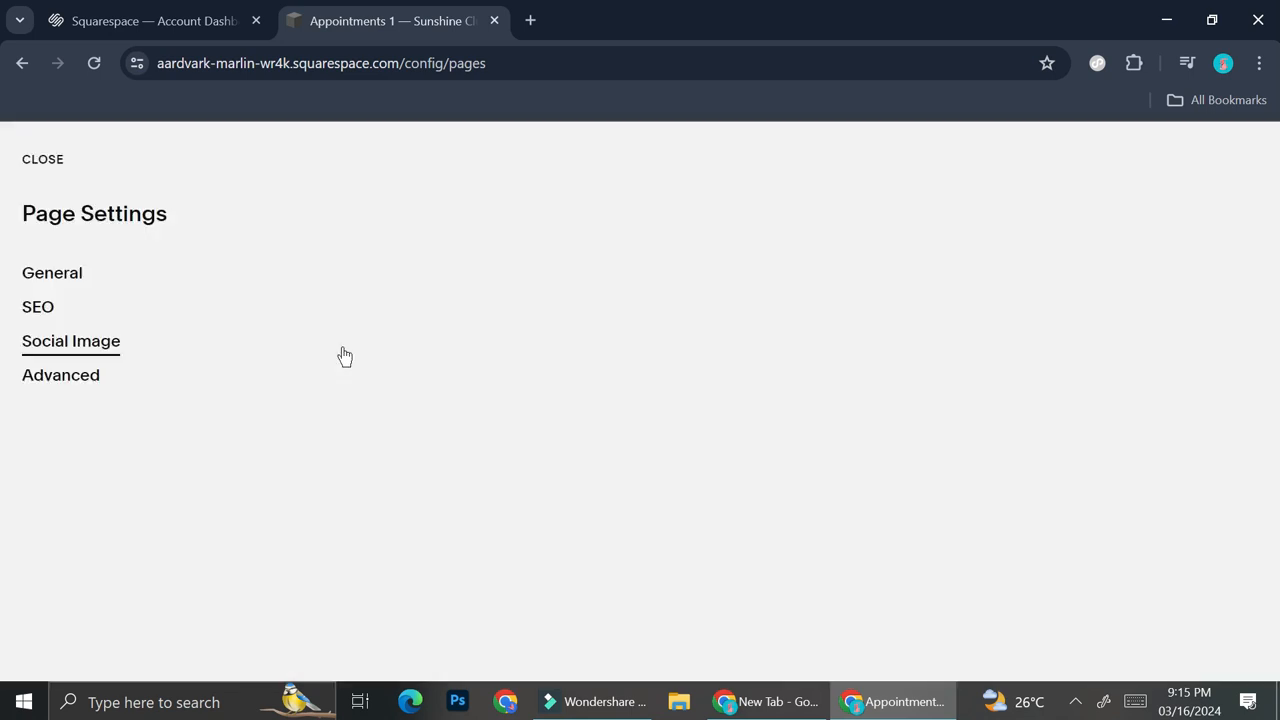
left_click(52, 273)
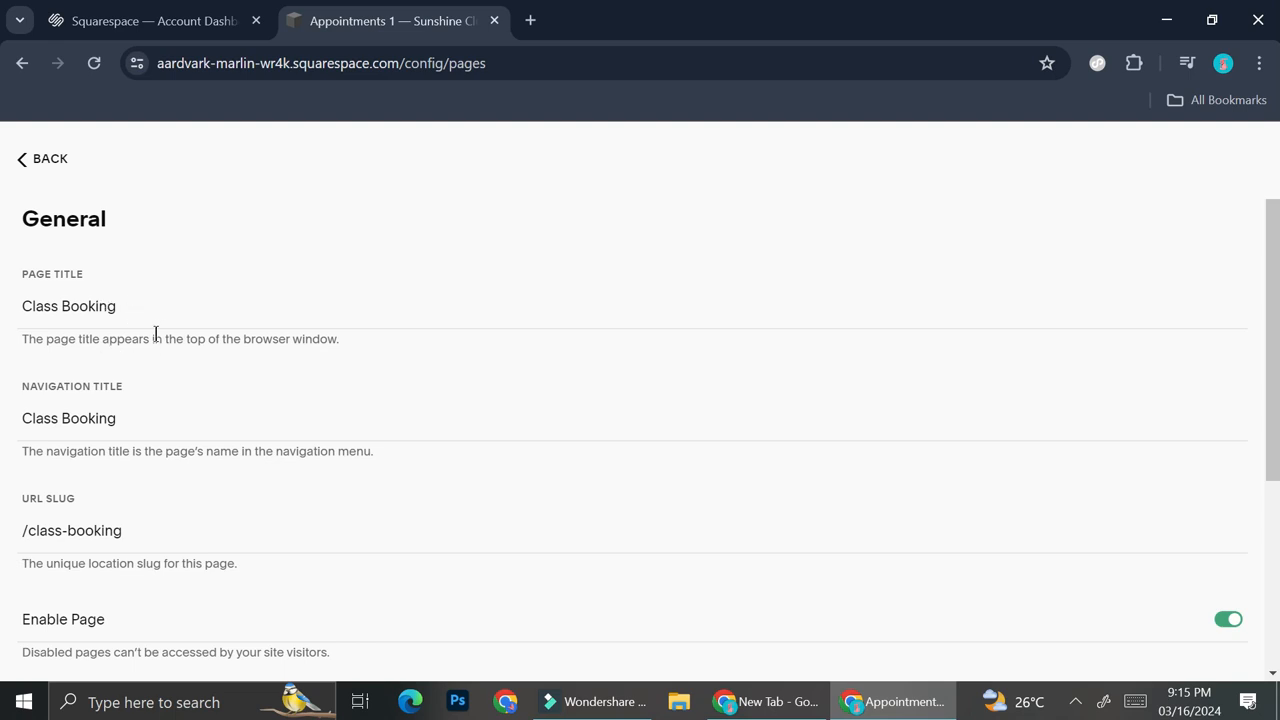
scroll(226, 398, "down", 1)
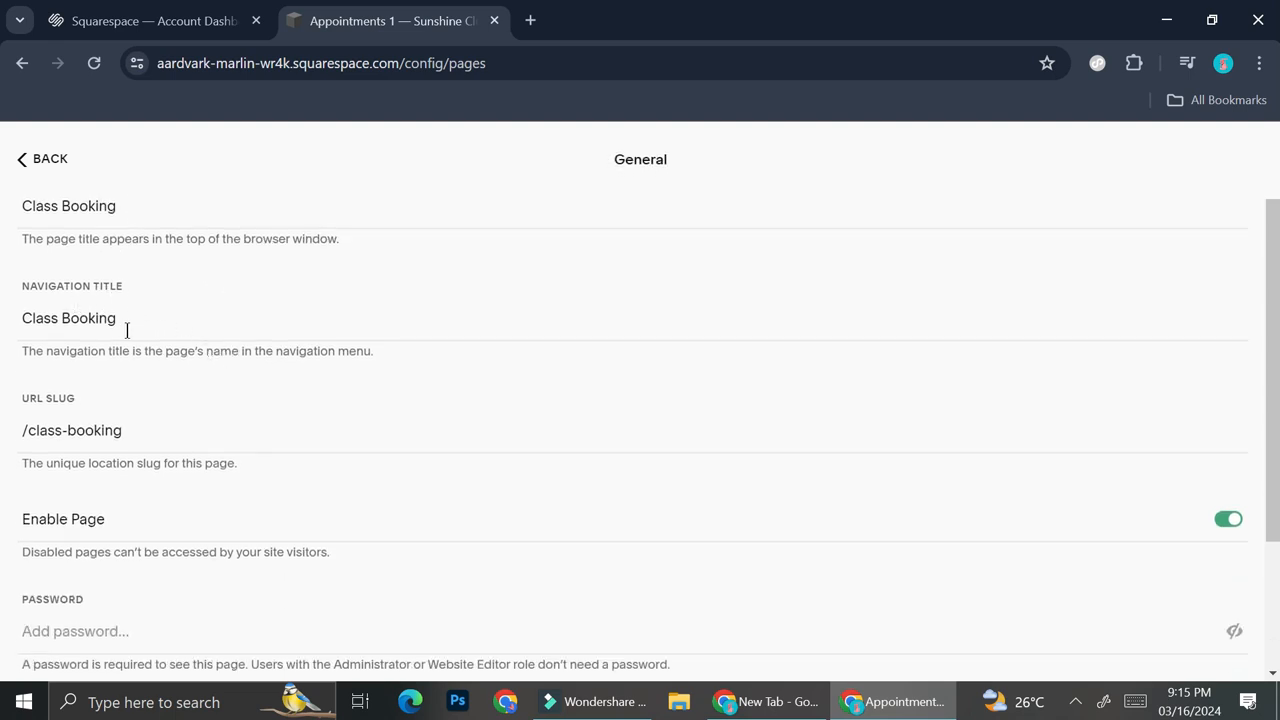
scroll(190, 400, "down", 2)
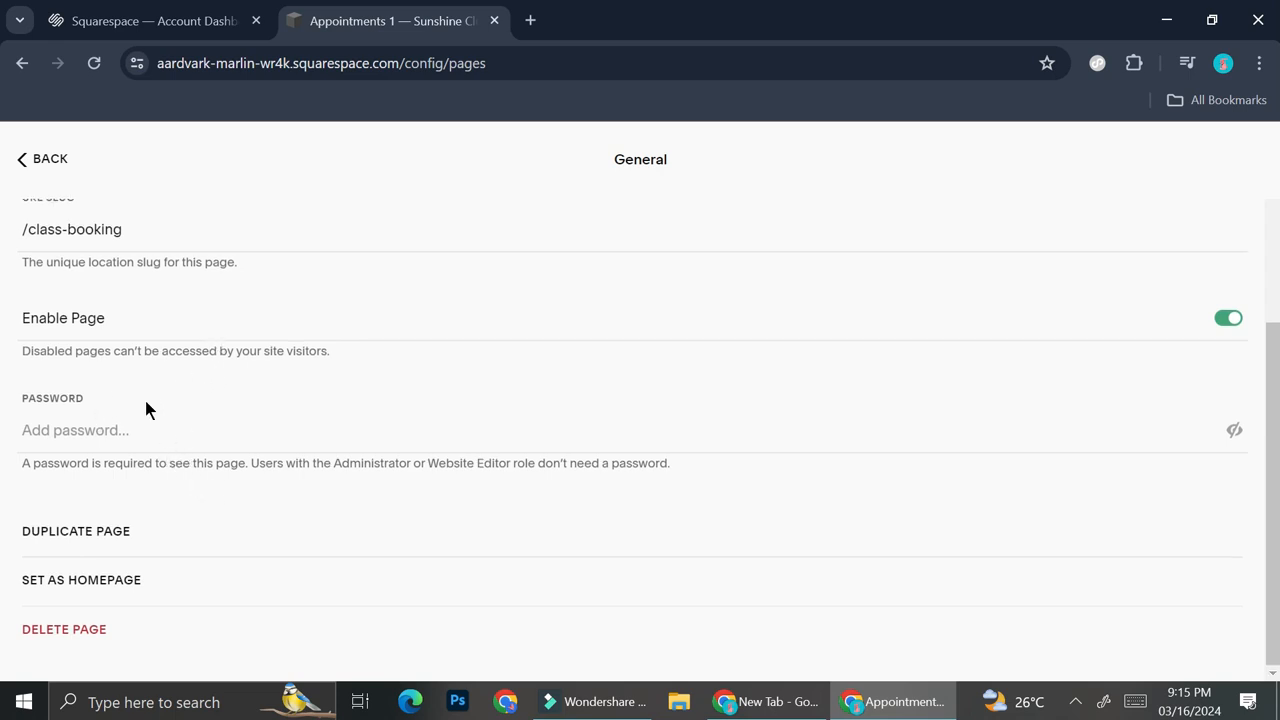
left_click(30, 170)
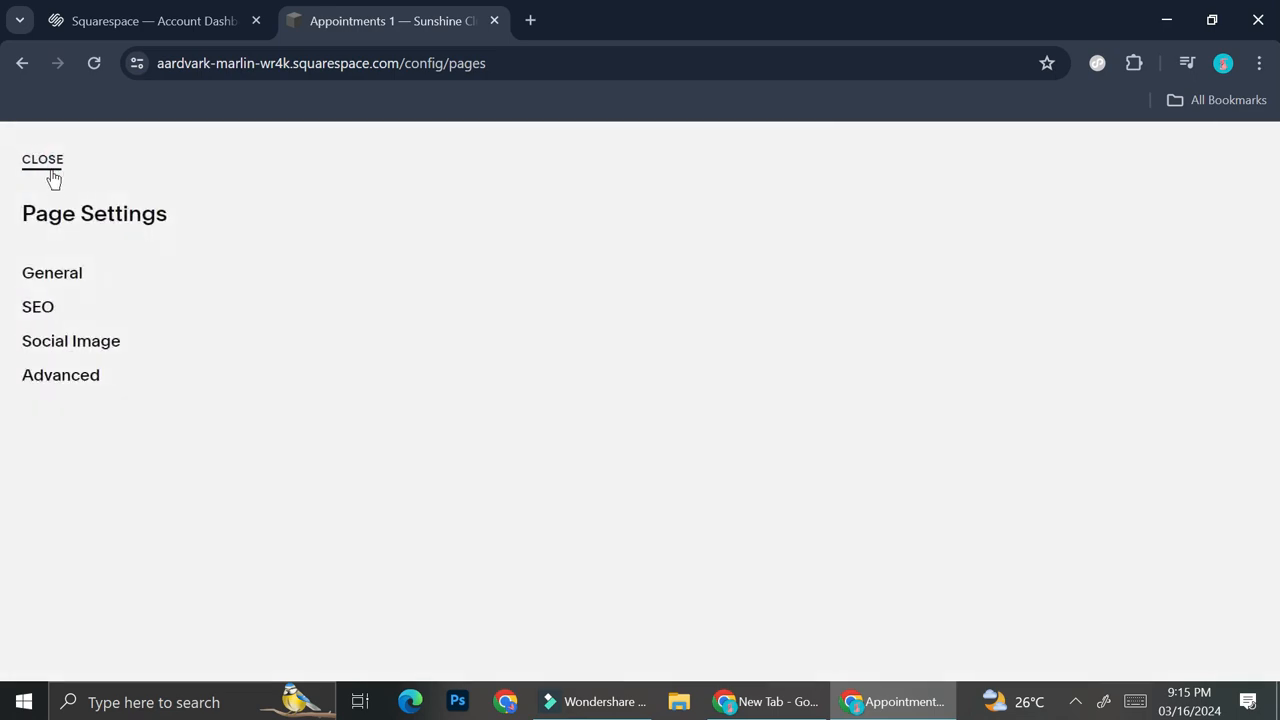
left_click(52, 175)
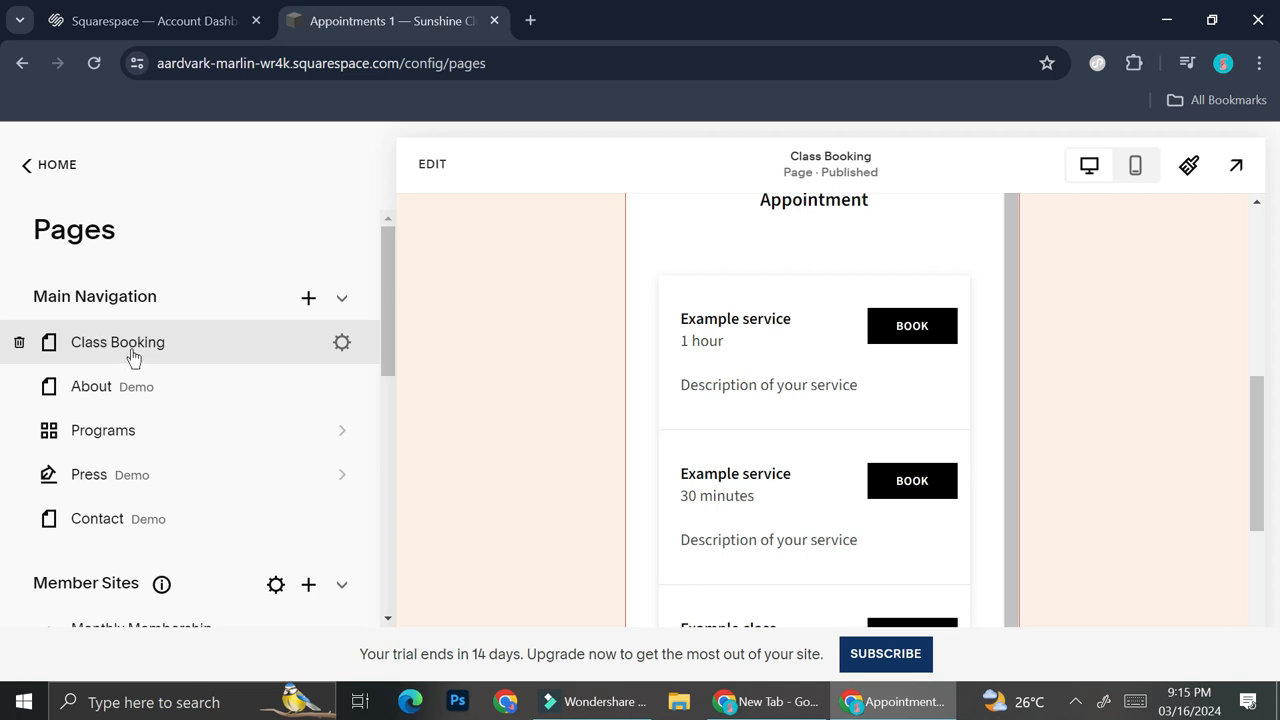
Move Class Booking below Contact at the end of the main navigation and open that page
left_click_drag(63, 343, 163, 449)
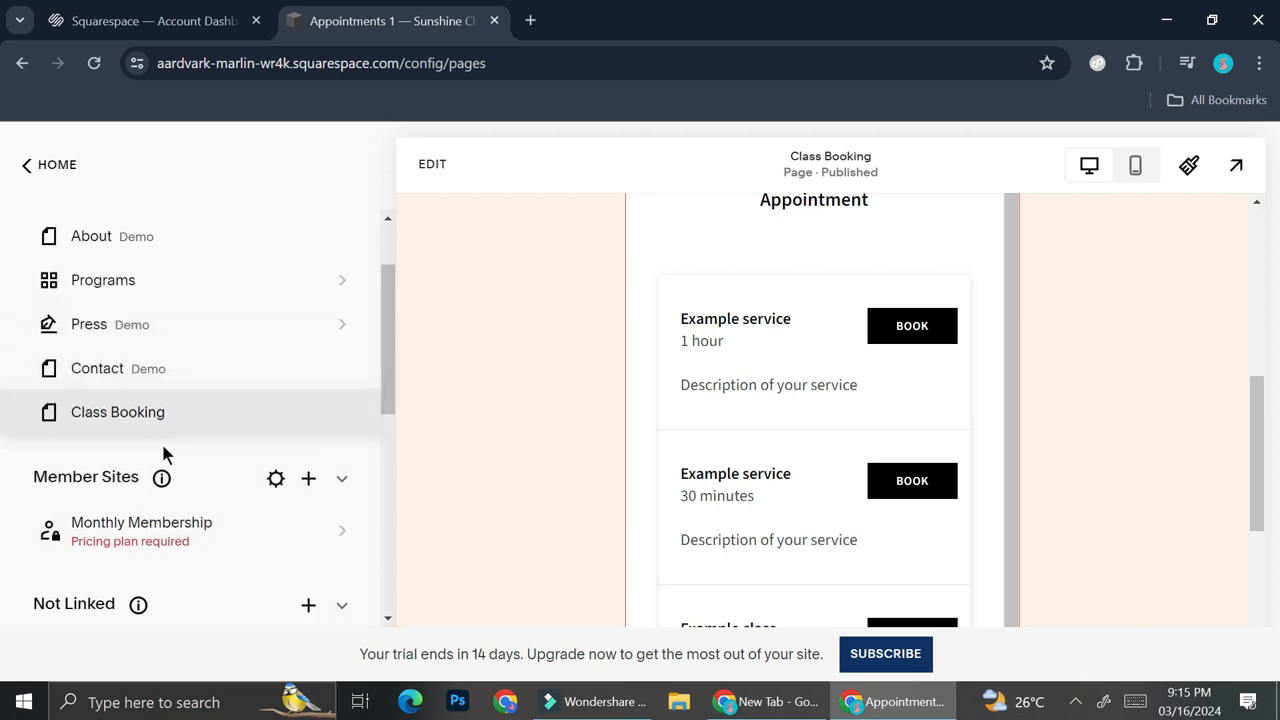
left_click(90, 413)
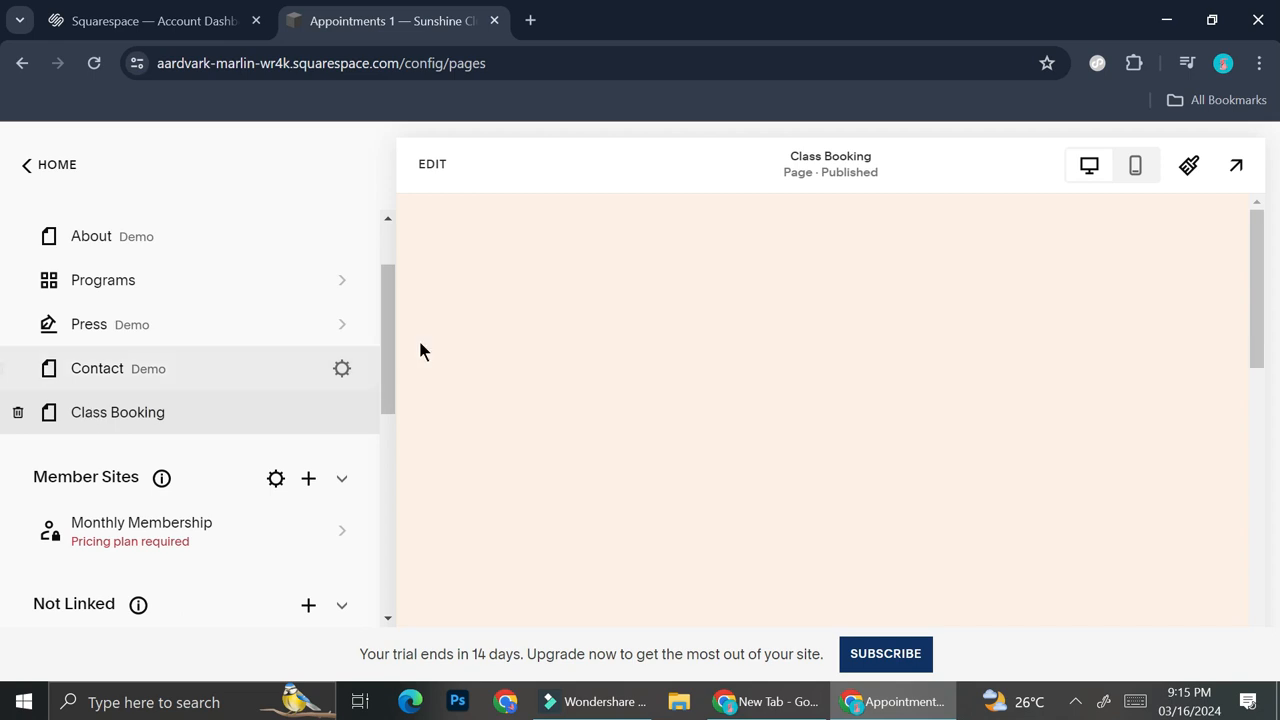
left_click(126, 414)
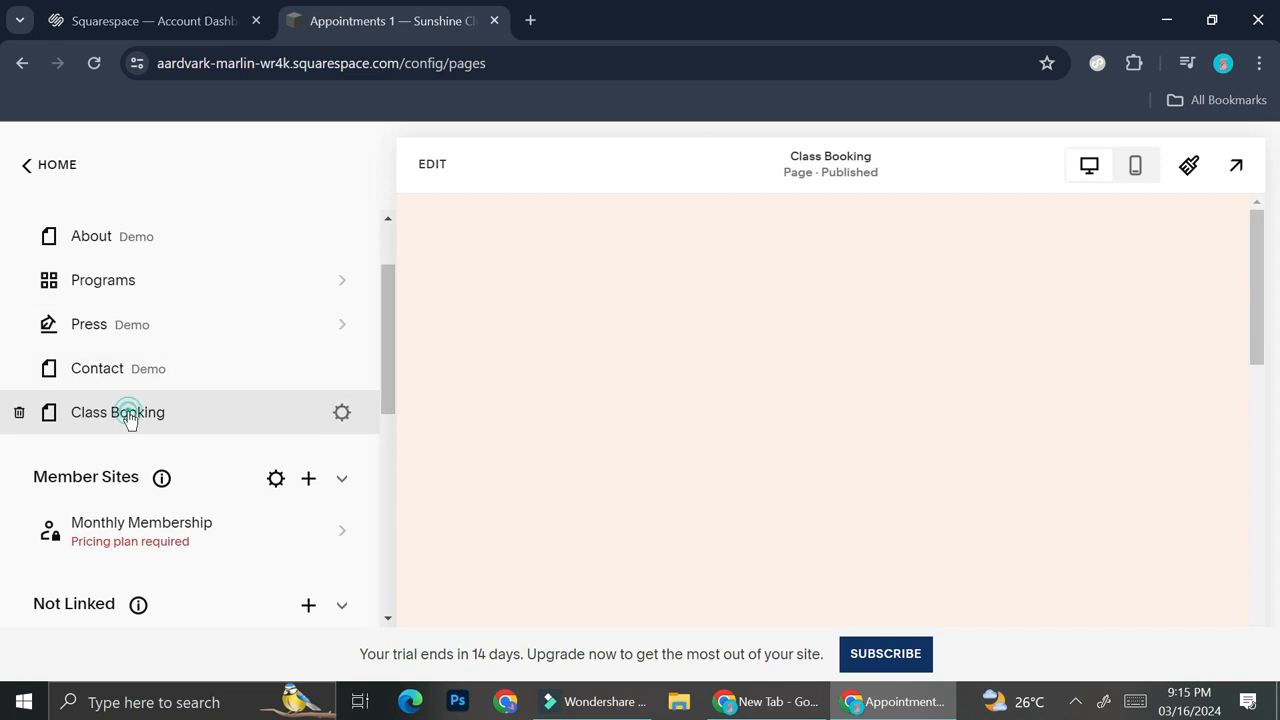
Examine the Class Booking page's text and booking form in preview and in the page editor, leaving it unedited
scroll(794, 397, "down", 2)
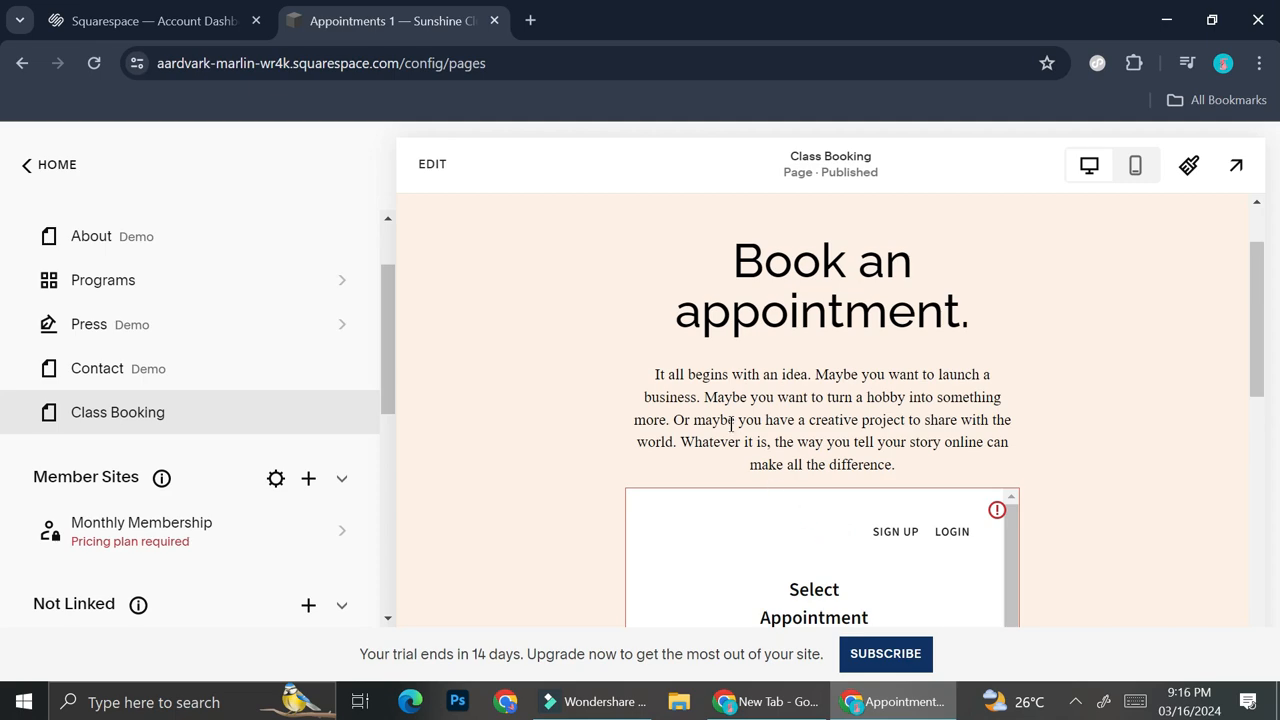
scroll(614, 352, "down", 2)
left_click(436, 166)
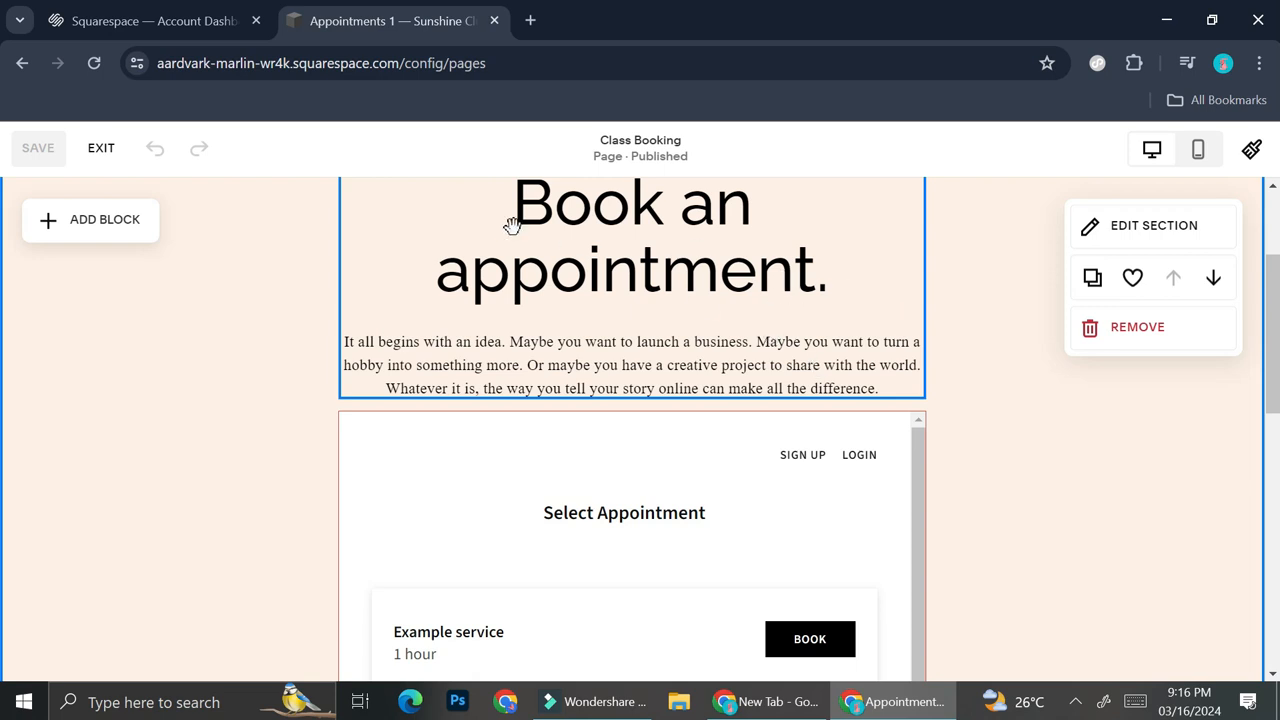
left_click(100, 152)
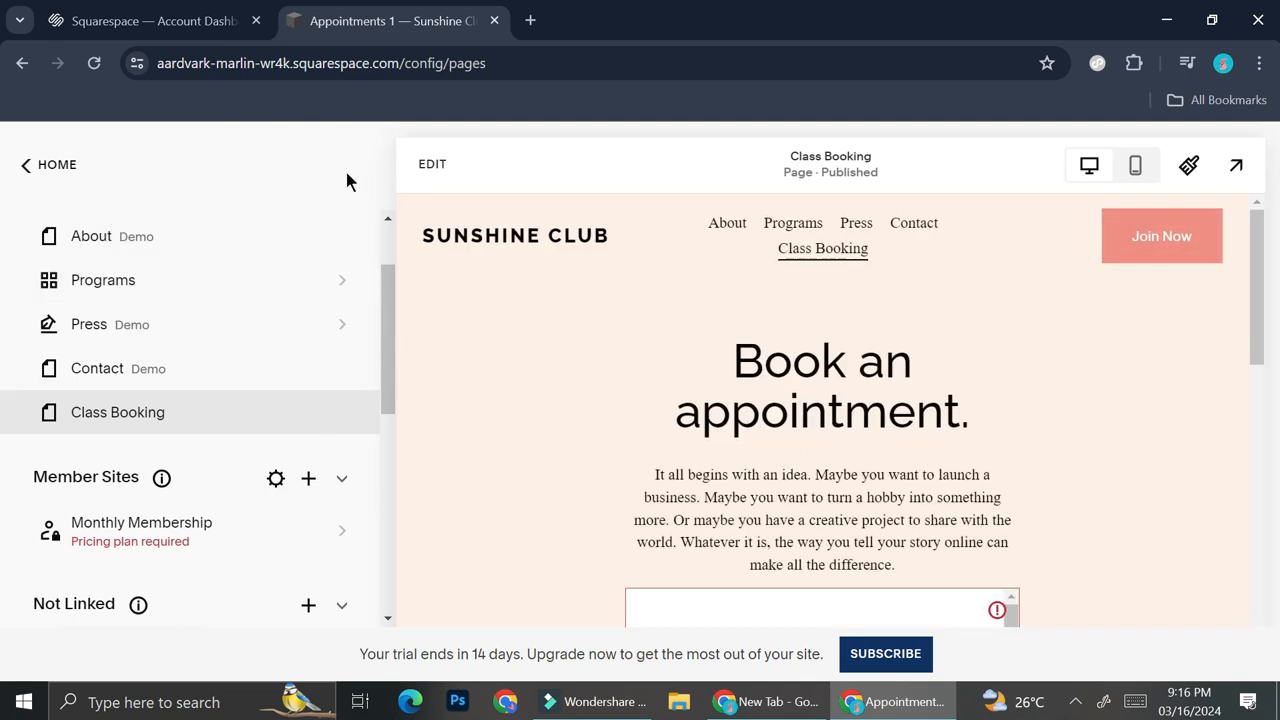
Open the public scheduling page from the Scheduling dashboard's page link and examine its appointment type, time zone and available times
left_click(76, 164)
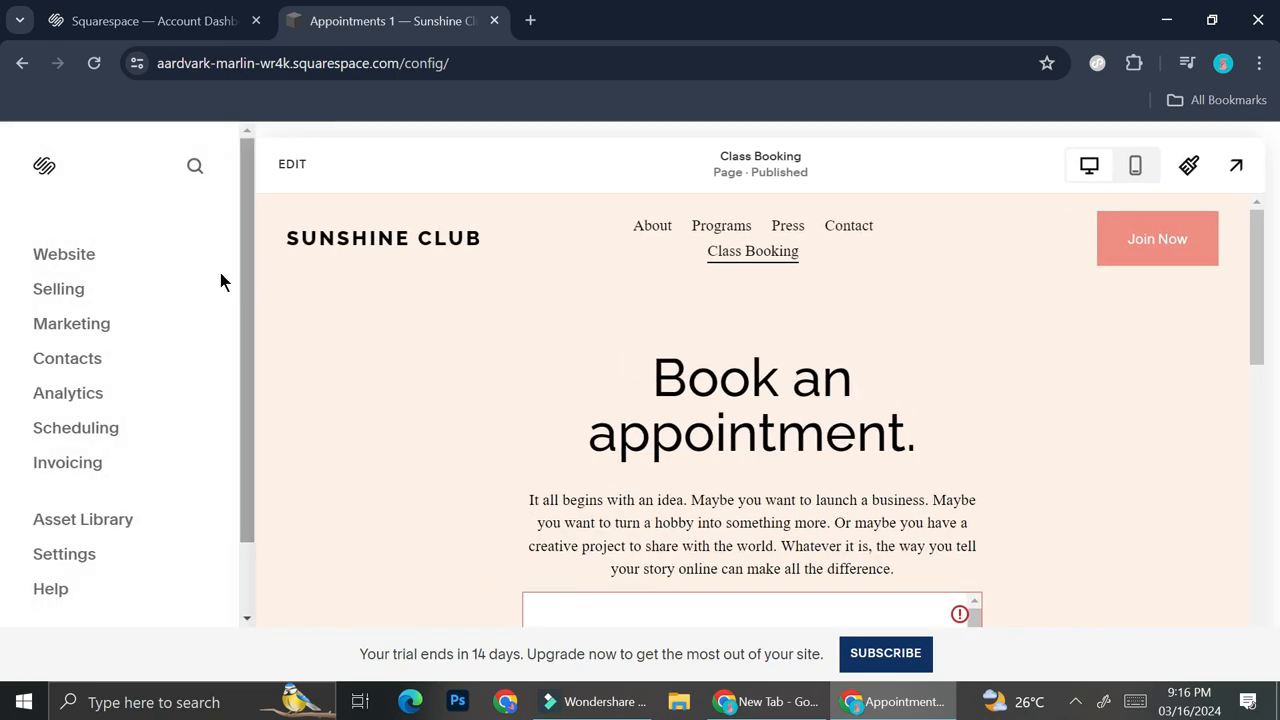
left_click(76, 428)
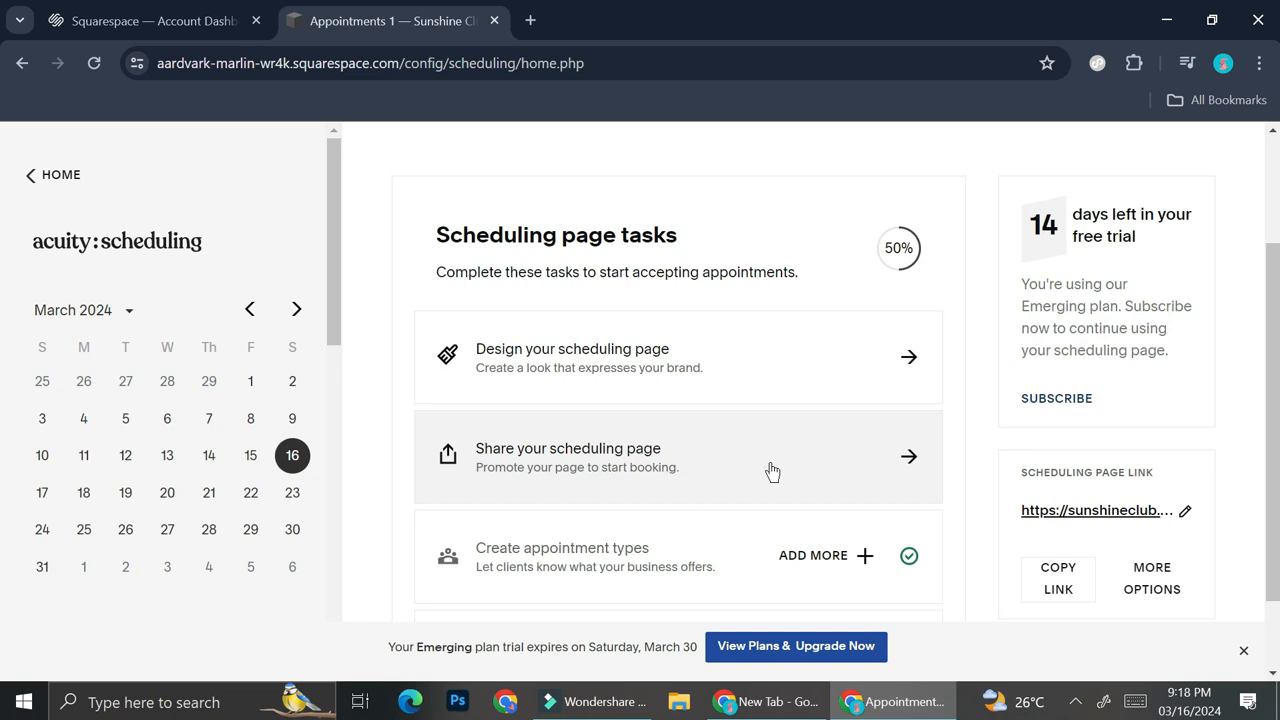
left_click(1110, 512)
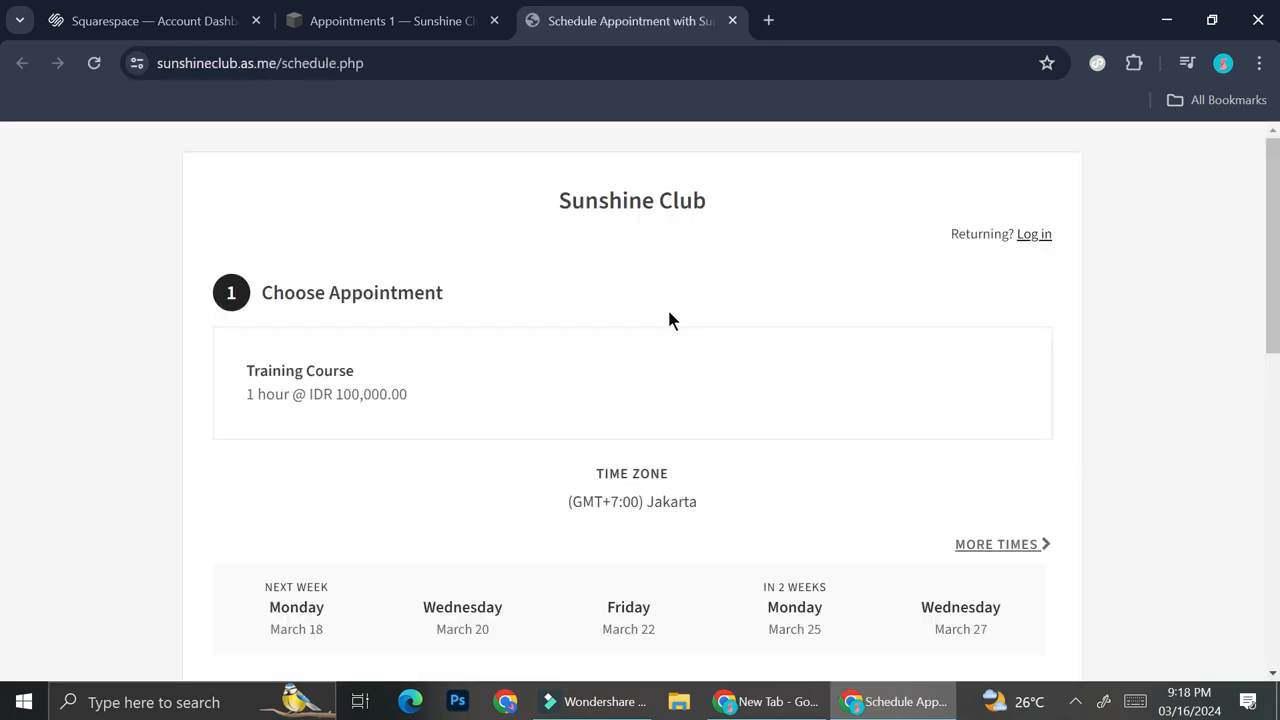
scroll(669, 312, "down", 2)
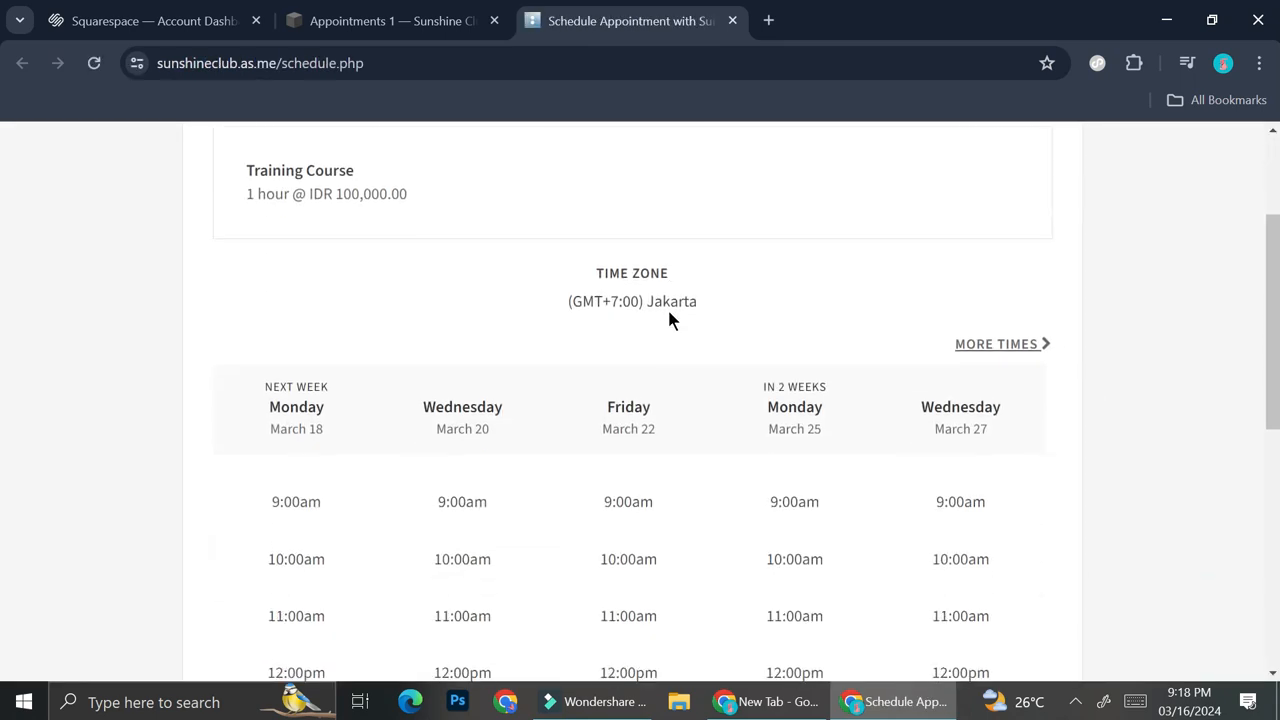
scroll(669, 317, "down", 2)
scroll(669, 317, "up", 4)
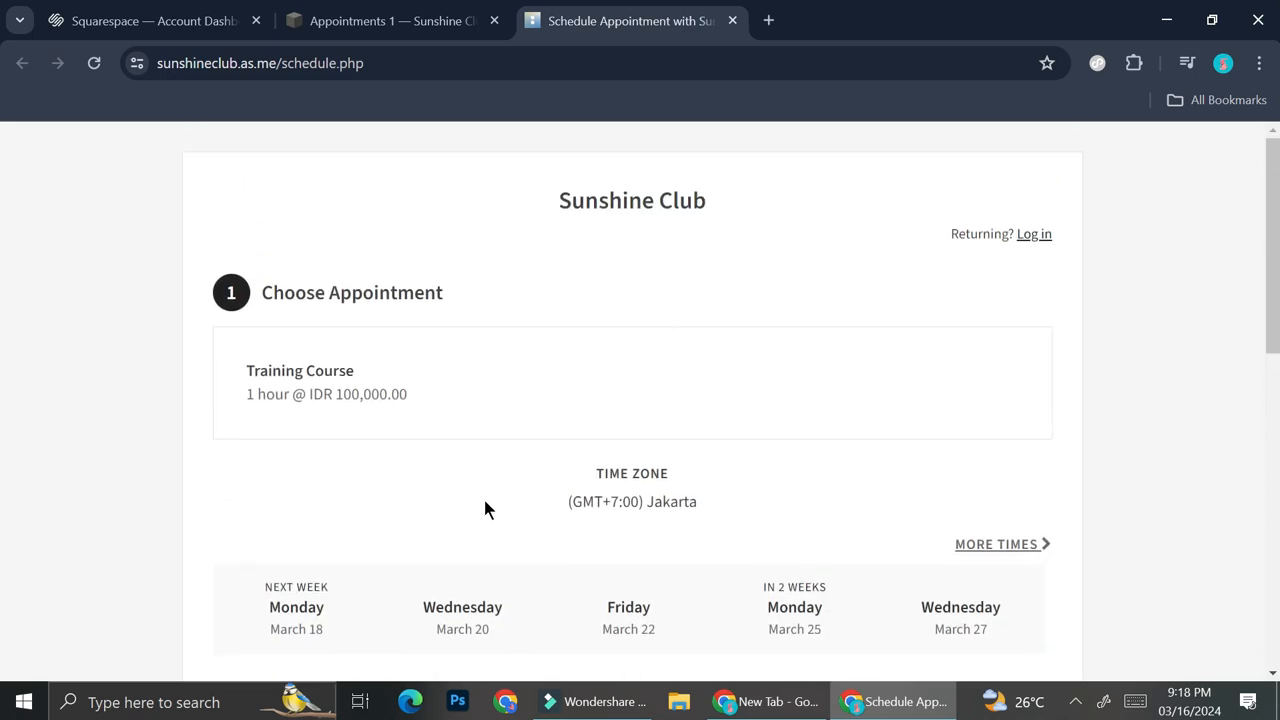
scroll(594, 480, "down", 8)
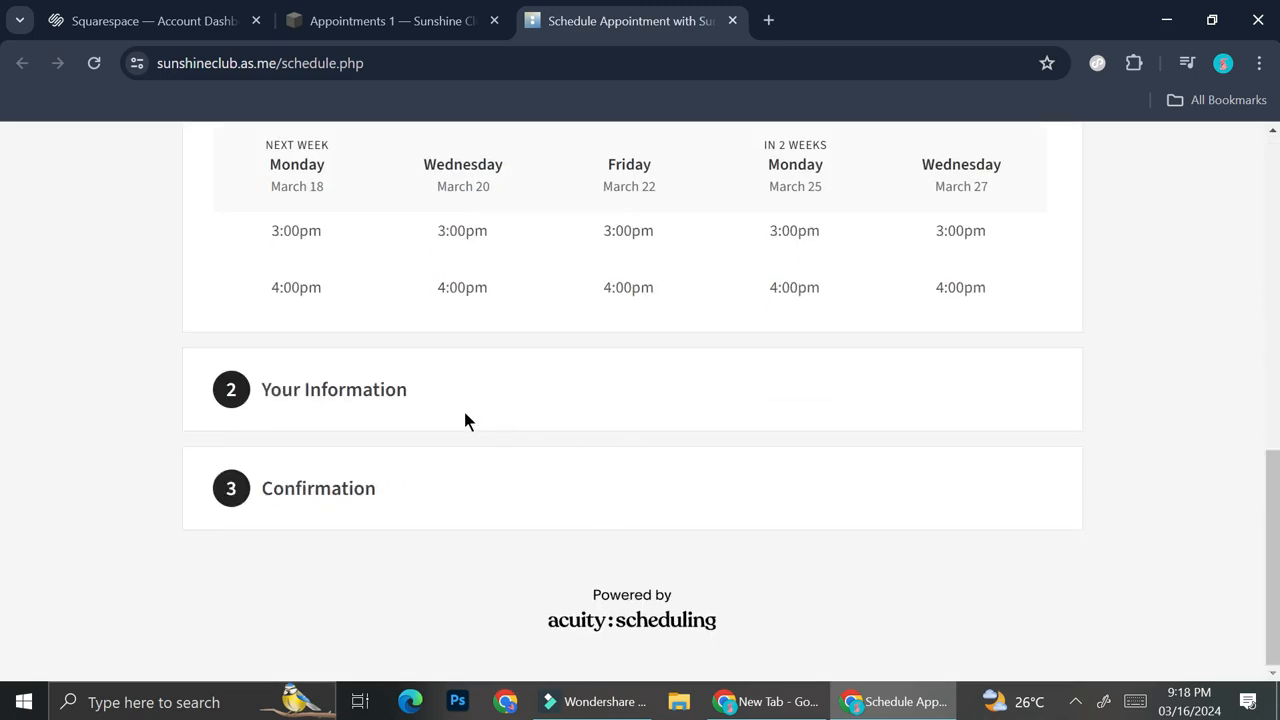
scroll(465, 420, "up", 9)
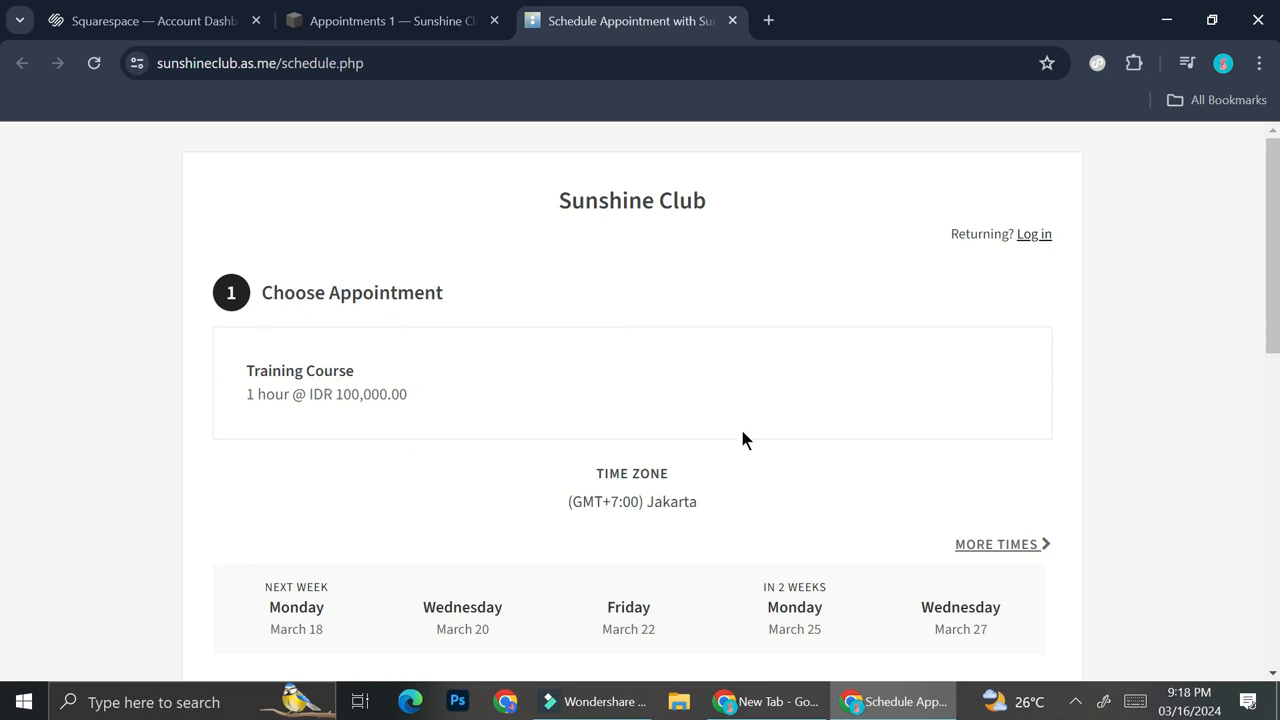
scroll(742, 438, "down", 1)
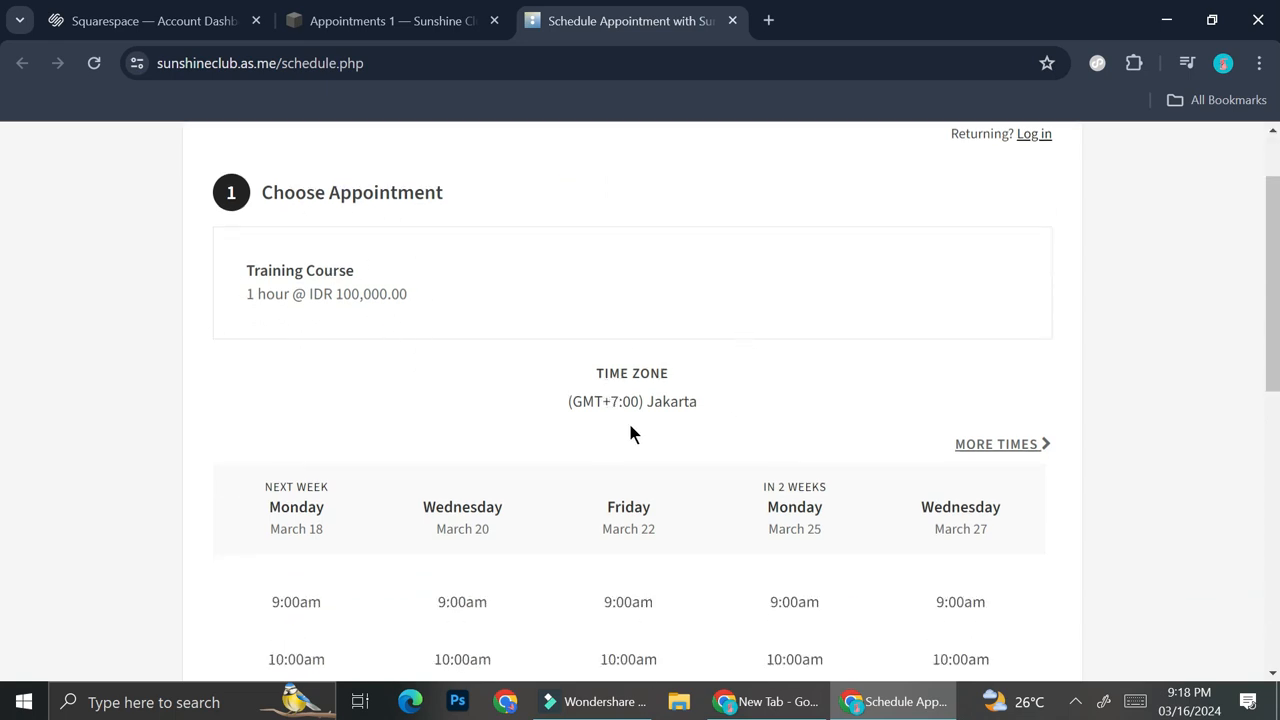
scroll(926, 451, "down", 2)
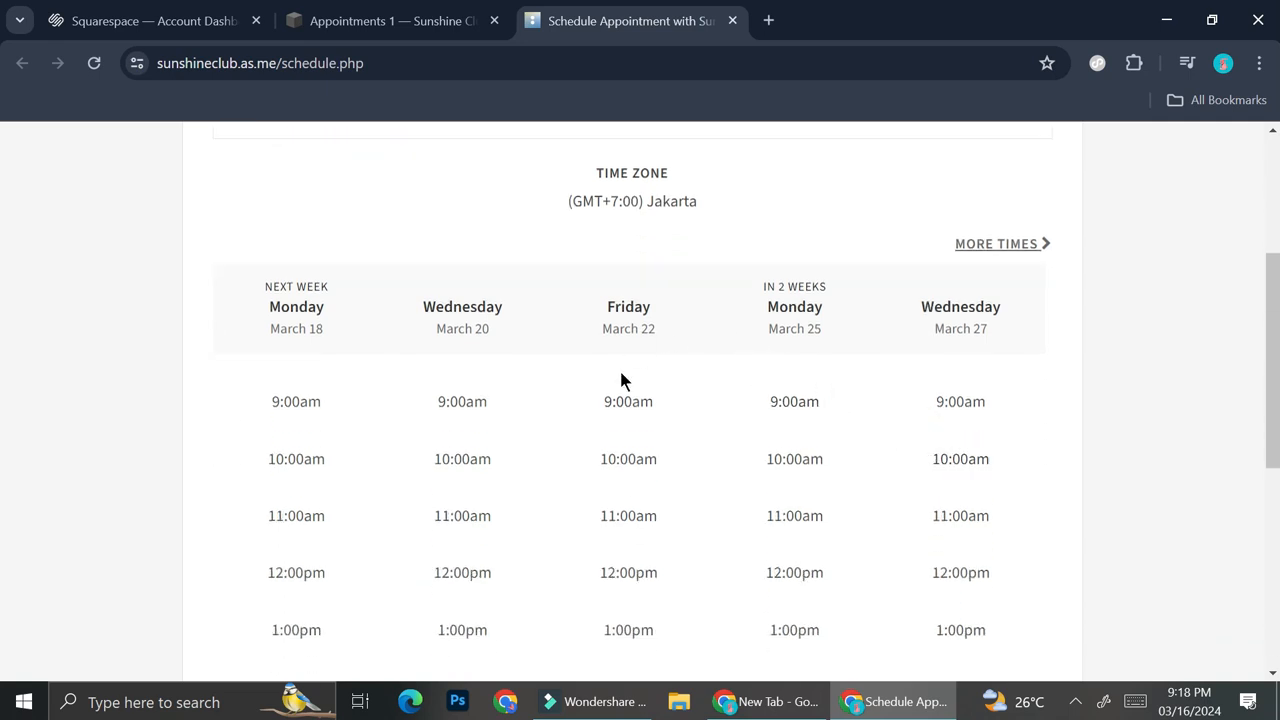
Choose the 9:00am slot on Wednesday, March 20 and continue to examine the client information form
left_click(476, 404)
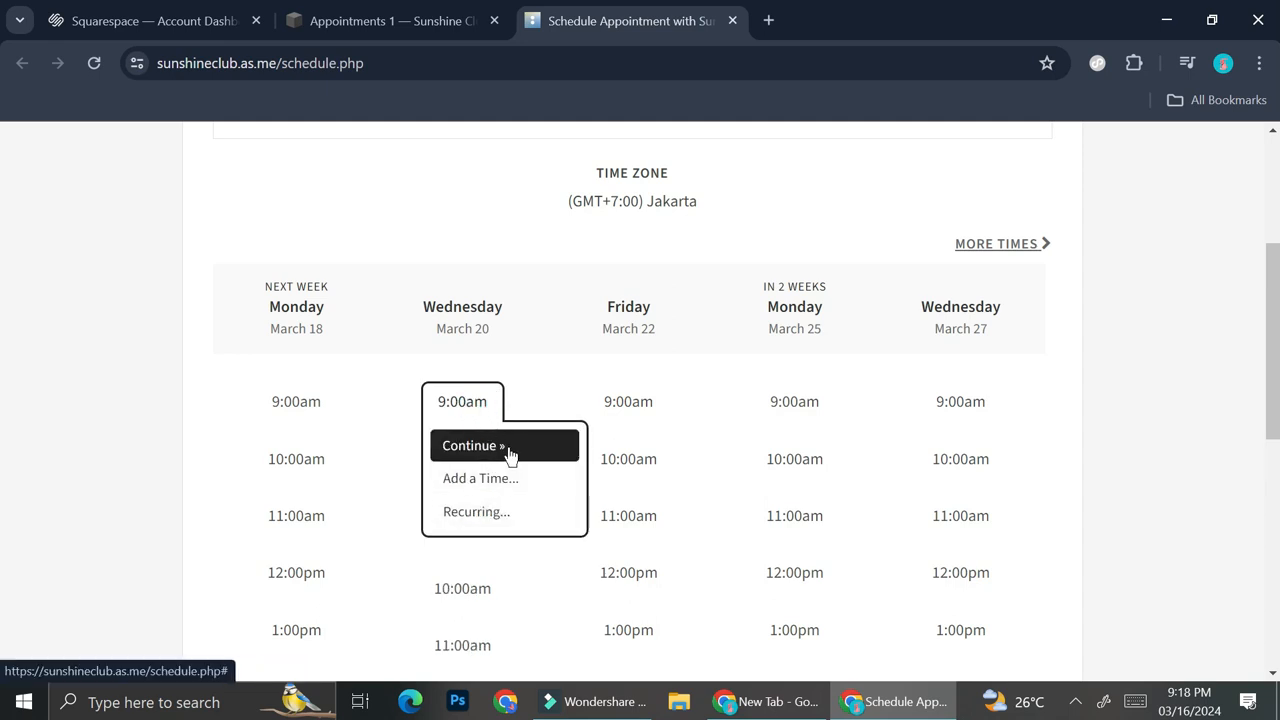
left_click(507, 448)
scroll(380, 370, "down", 1)
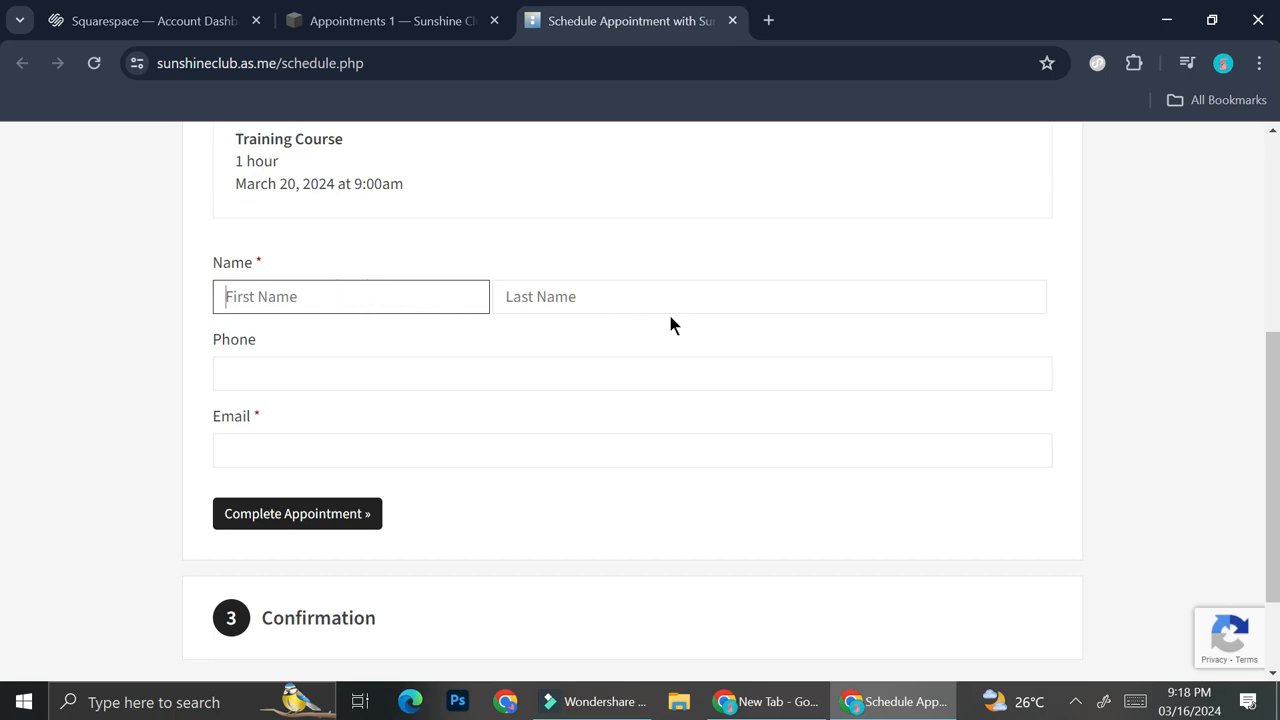
scroll(398, 450, "down", 2)
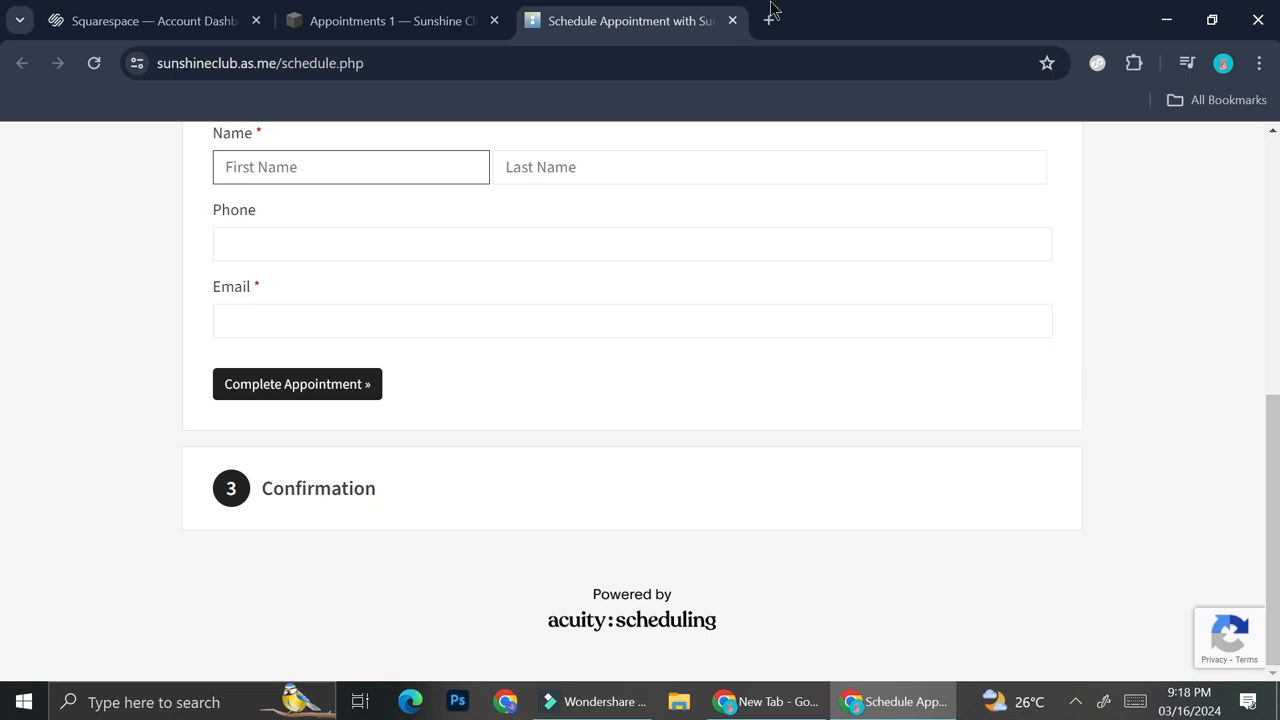
Return to the site's pages and start a new pricing plan for the Monthly Membership member site
left_click(409, 12)
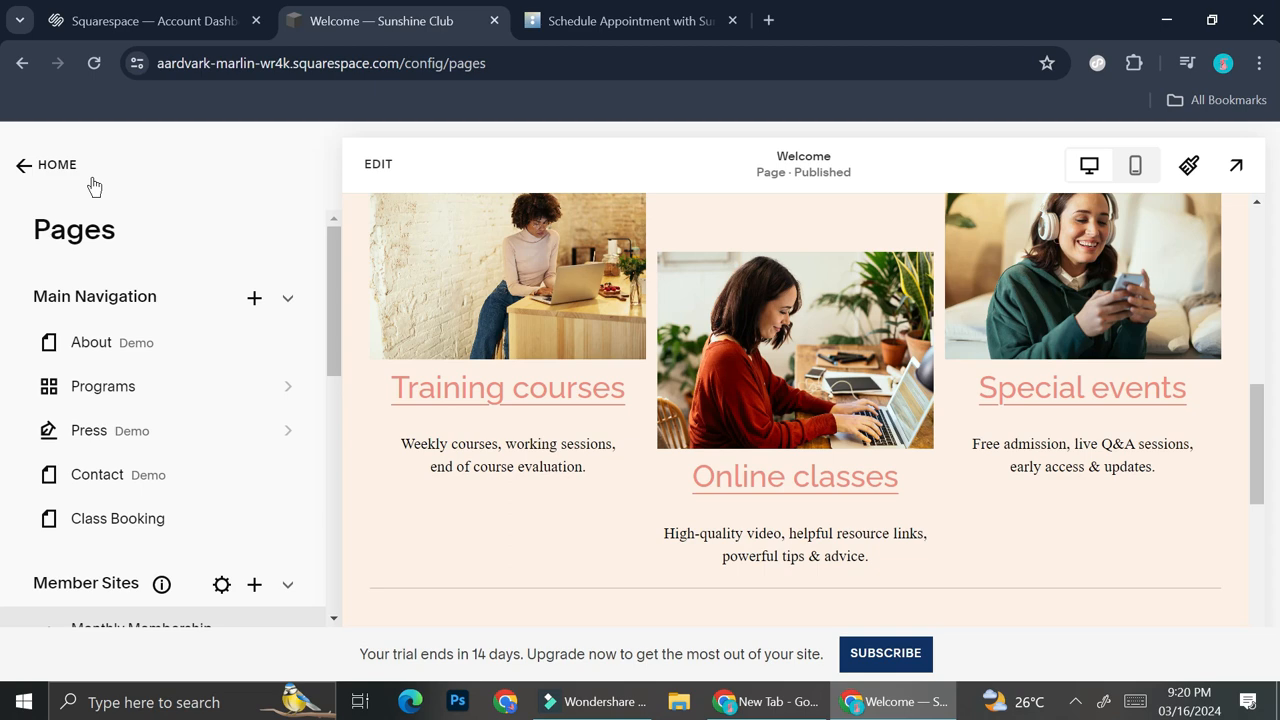
scroll(214, 471, "down", 2)
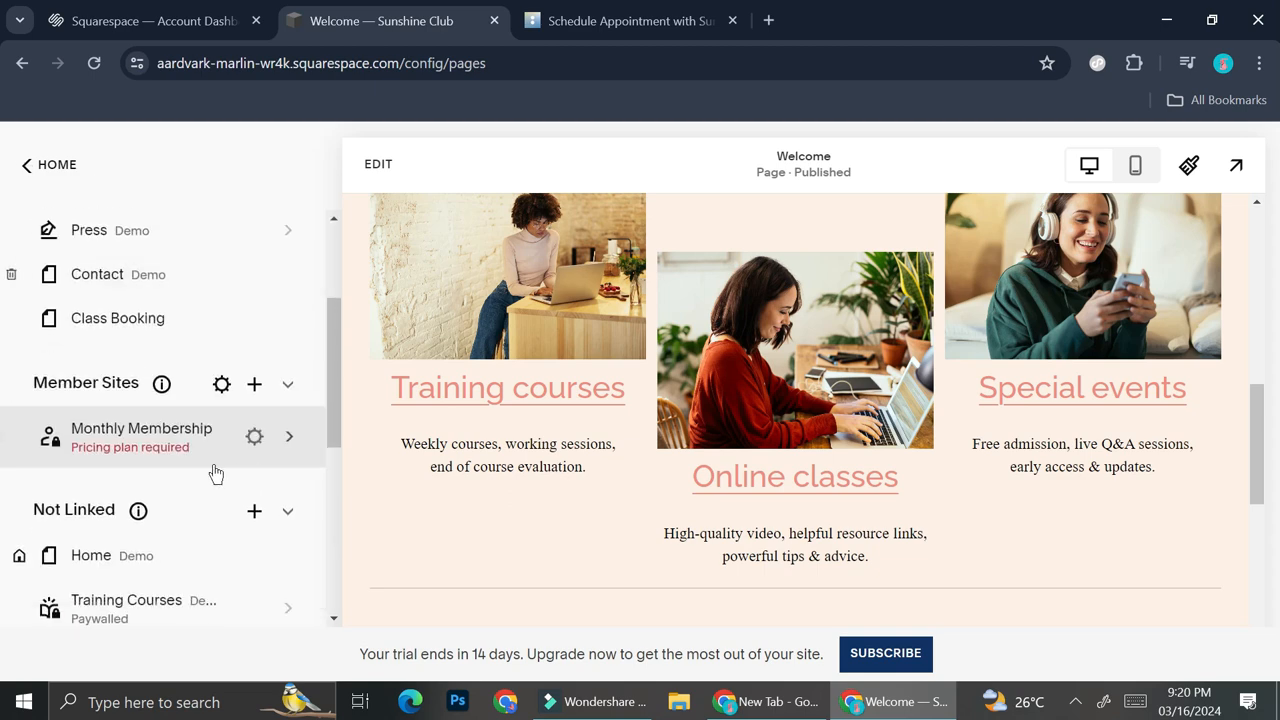
left_click(146, 458)
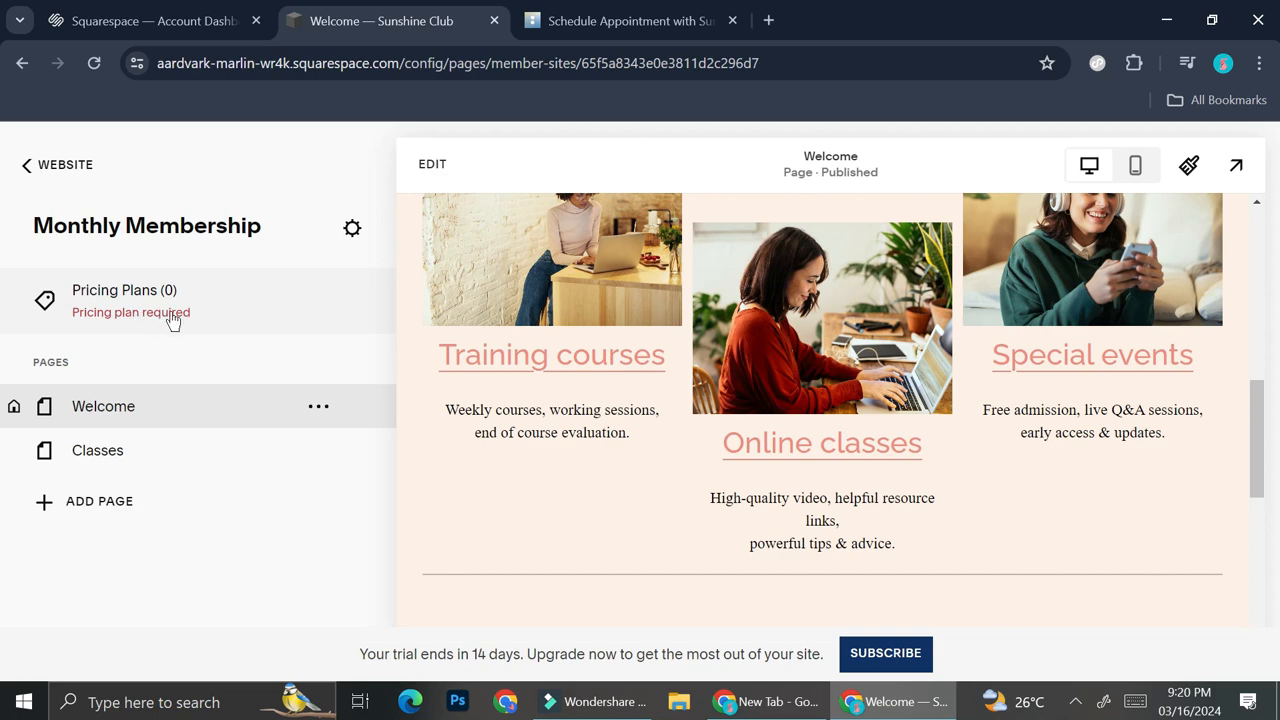
left_click(145, 298)
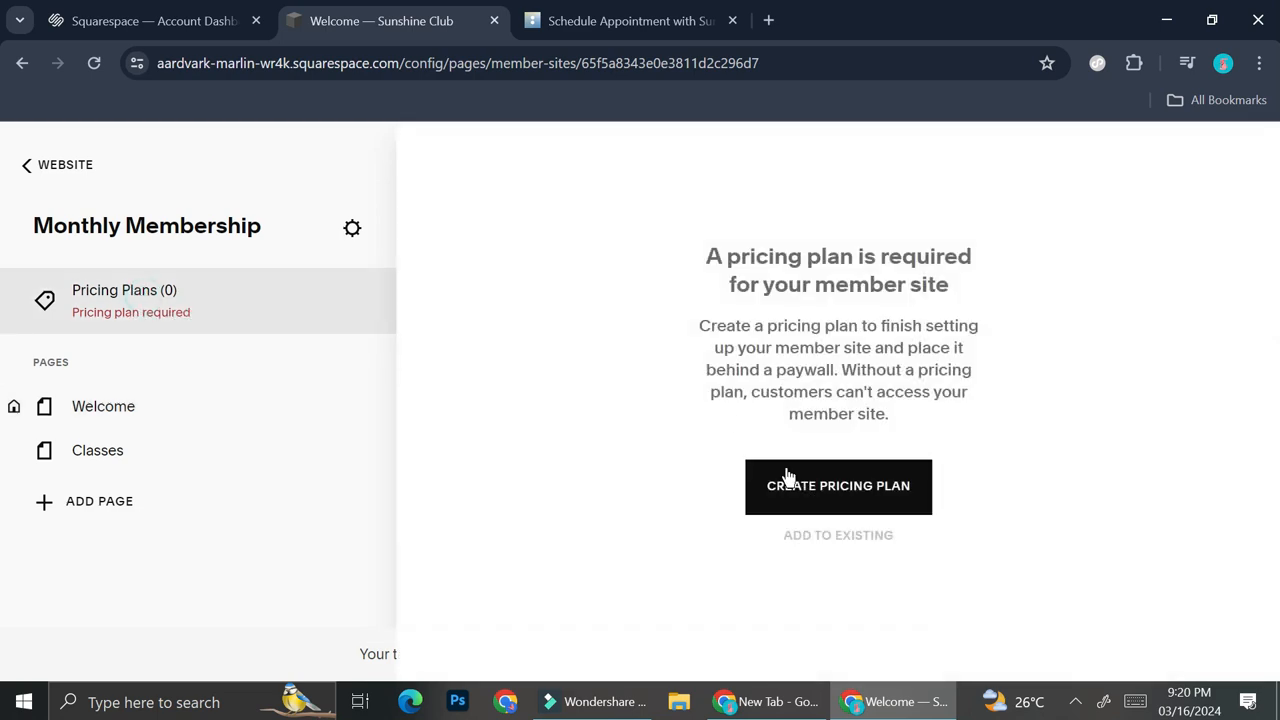
left_click(824, 492)
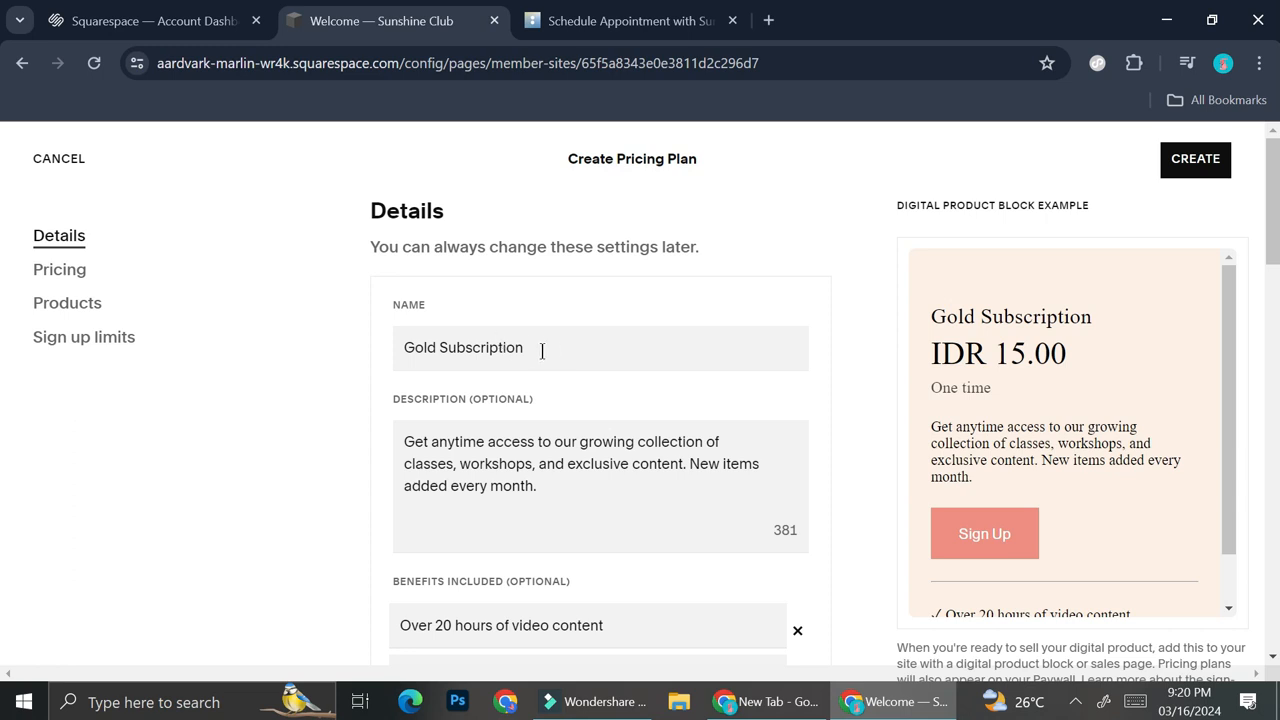
Set the Gold Subscription plan to 1 Payment with a fixed amount of IDR 100,000.00 and create it
scroll(557, 351, "down", 2)
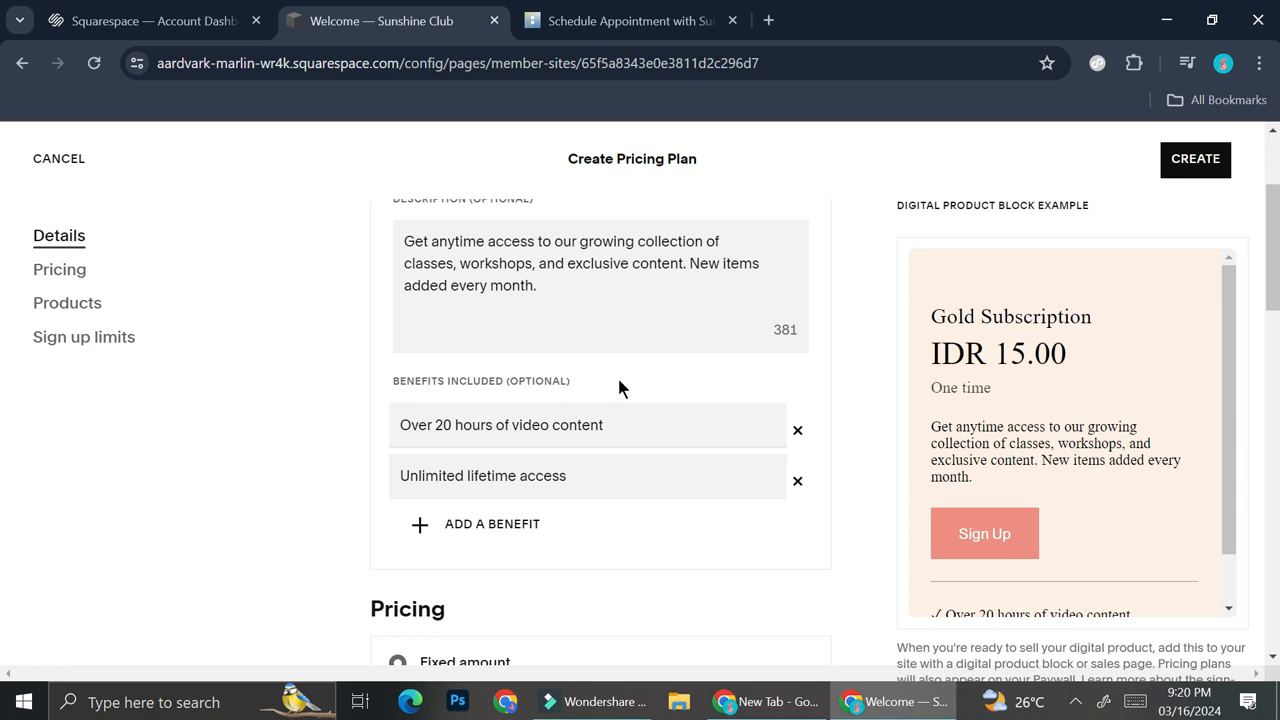
scroll(619, 387, "down", 1)
scroll(621, 496, "down", 2)
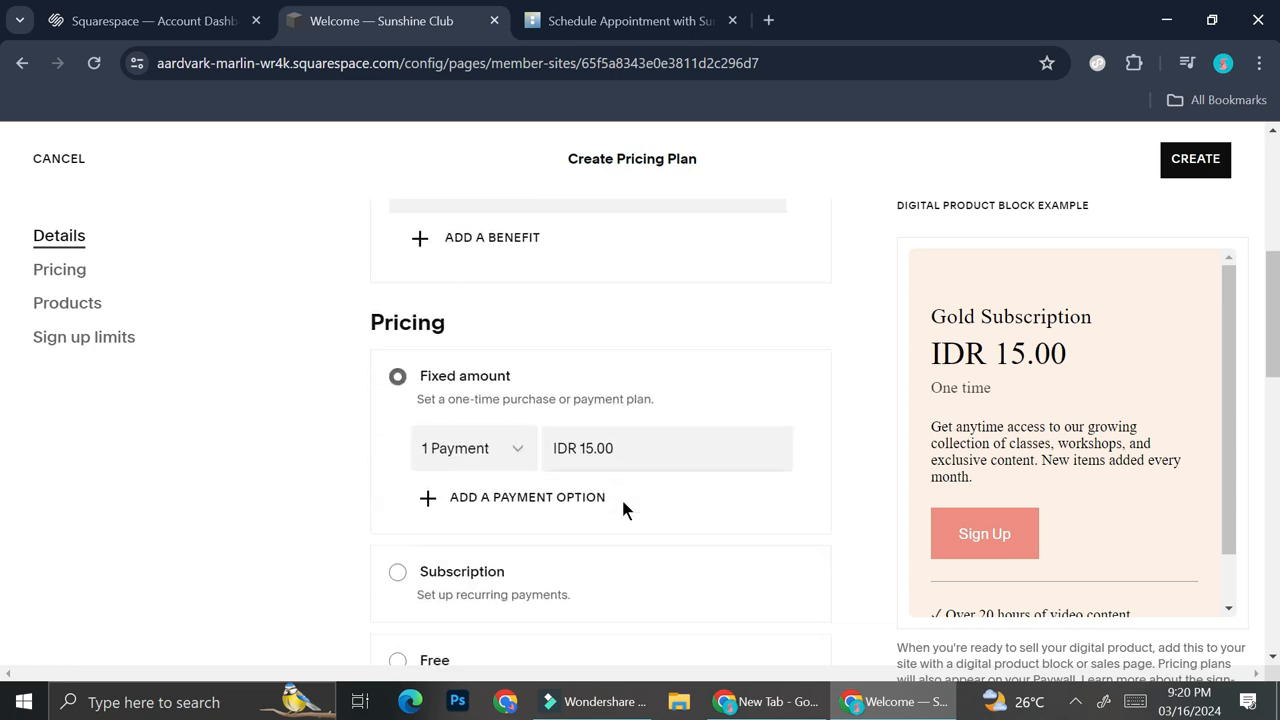
left_click(500, 440)
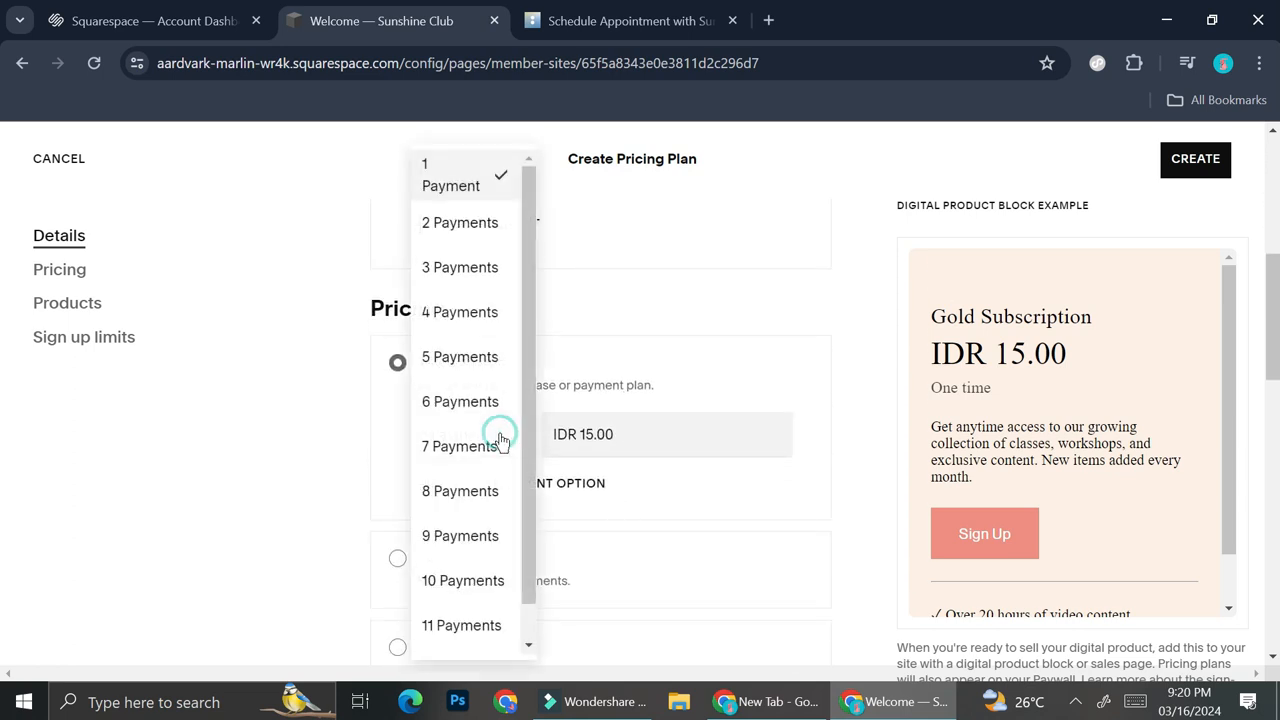
left_click(486, 185)
double_click(624, 430)
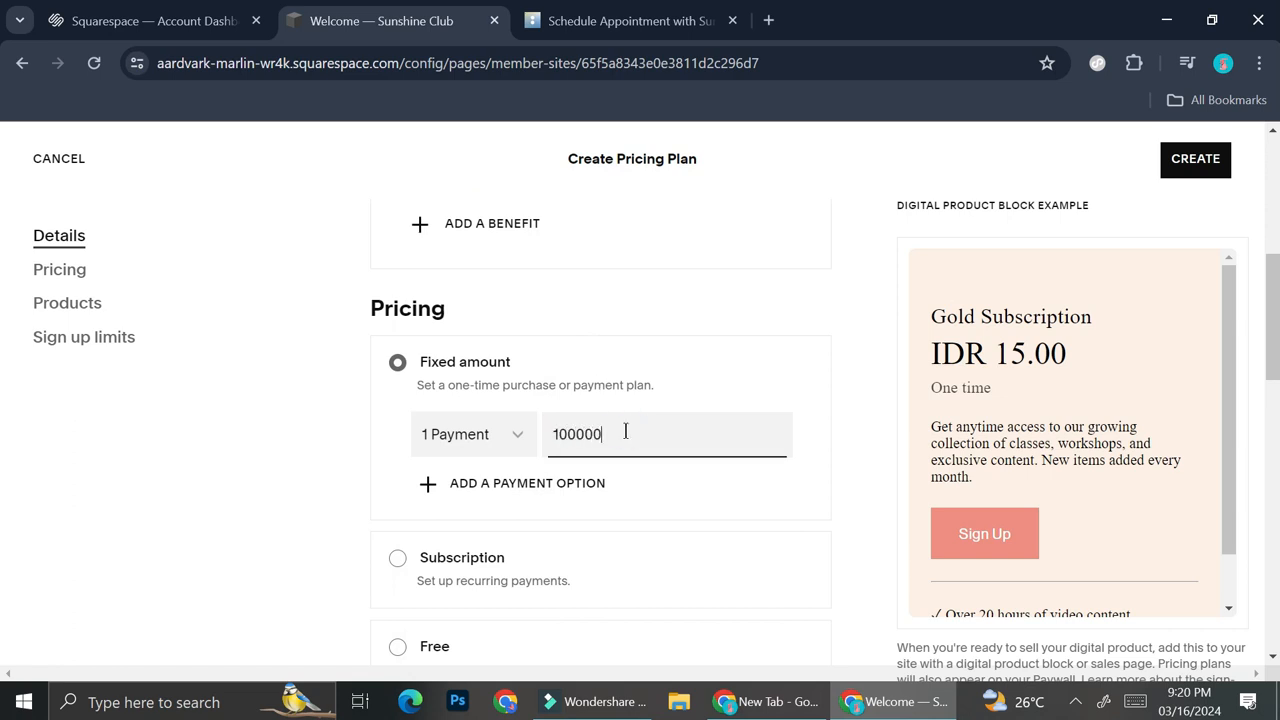
left_click(668, 348)
scroll(671, 466, "down", 1)
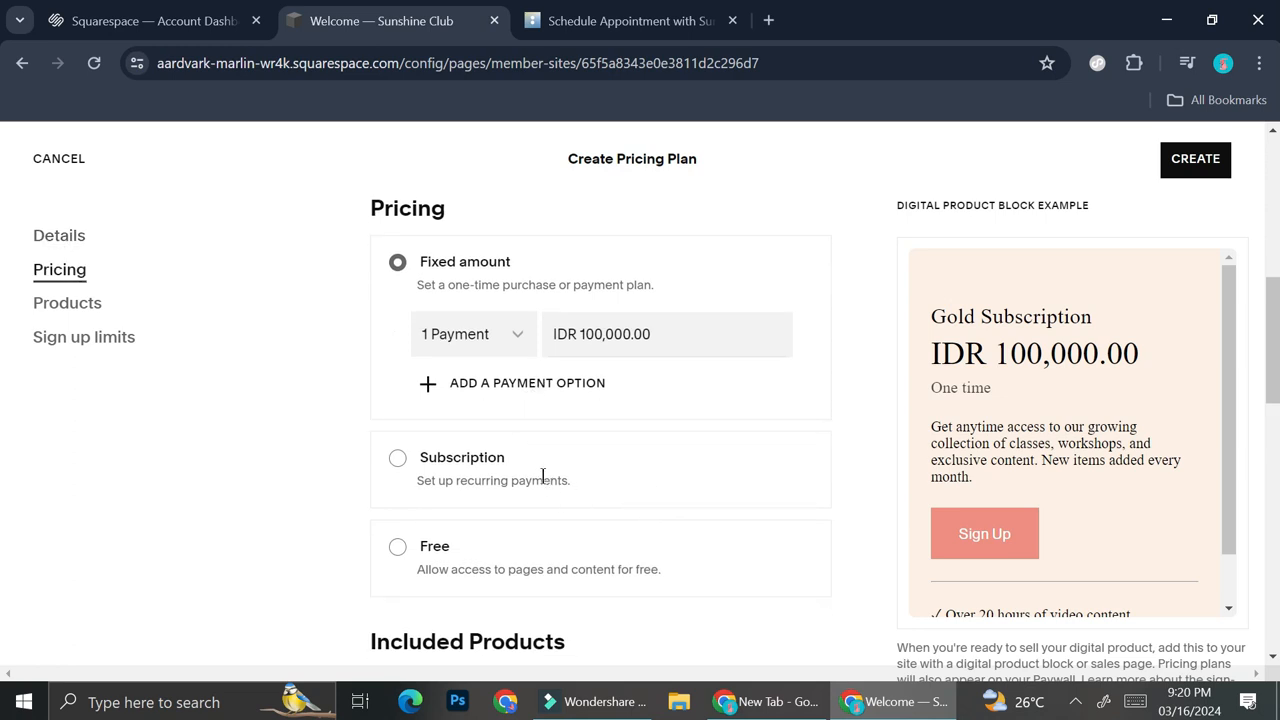
left_click(1180, 172)
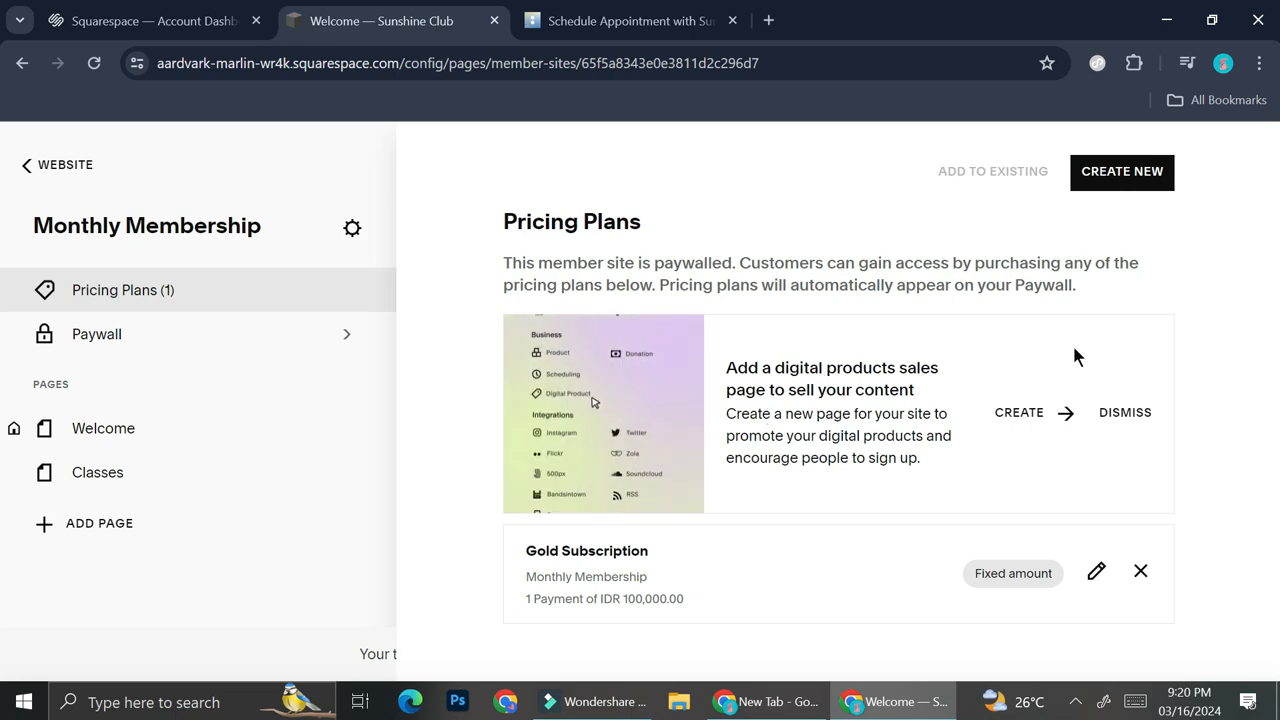
Start a second pricing plan and name it "Silver Subscription"
left_click(1155, 186)
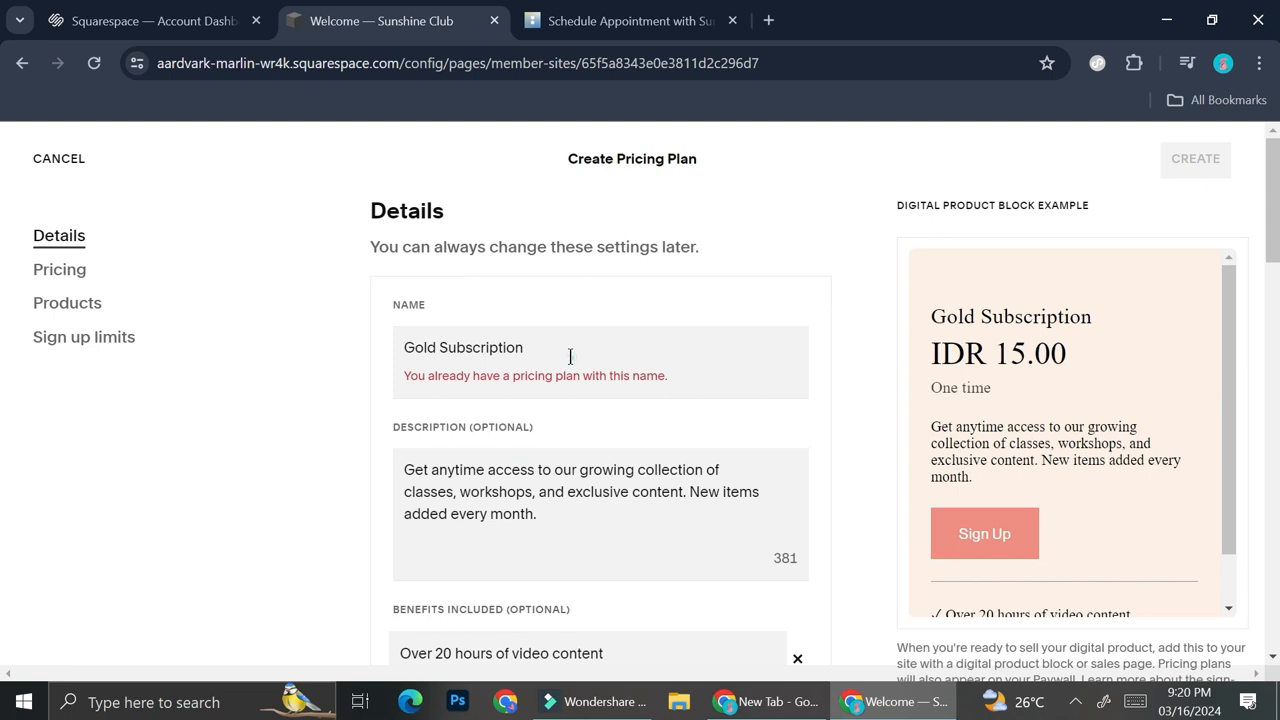
left_click(570, 356)
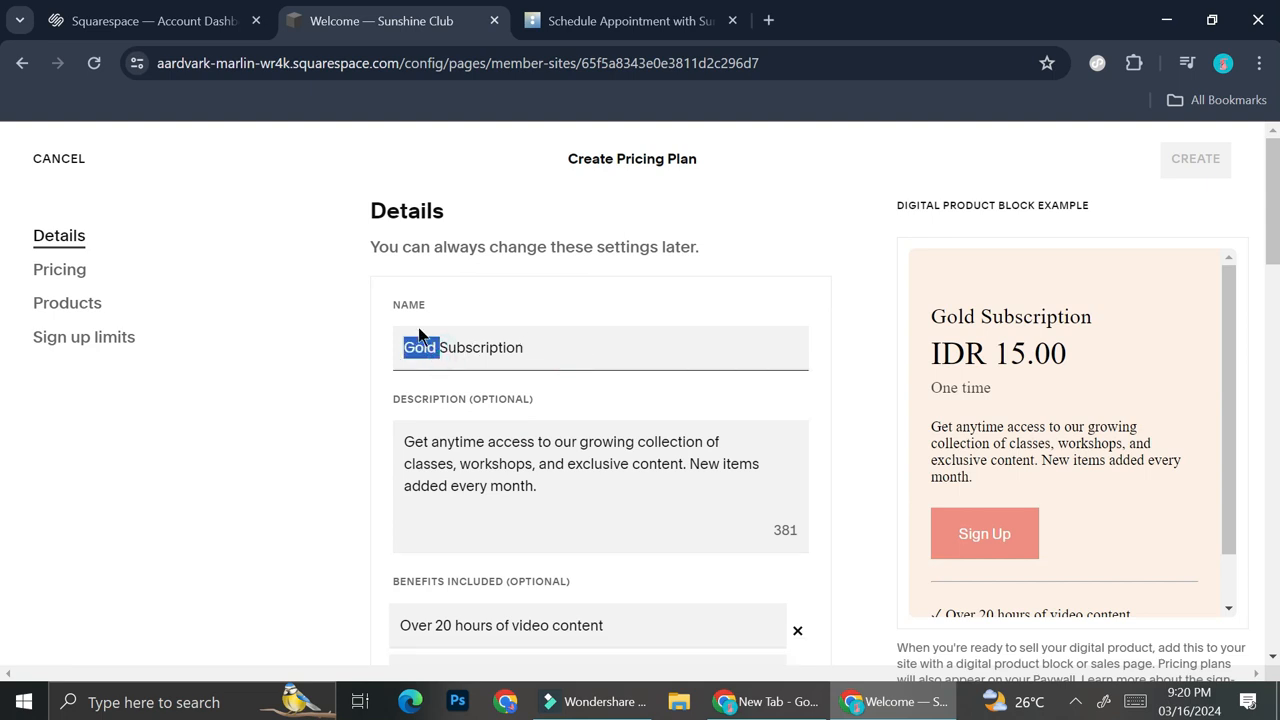
type("Silver")
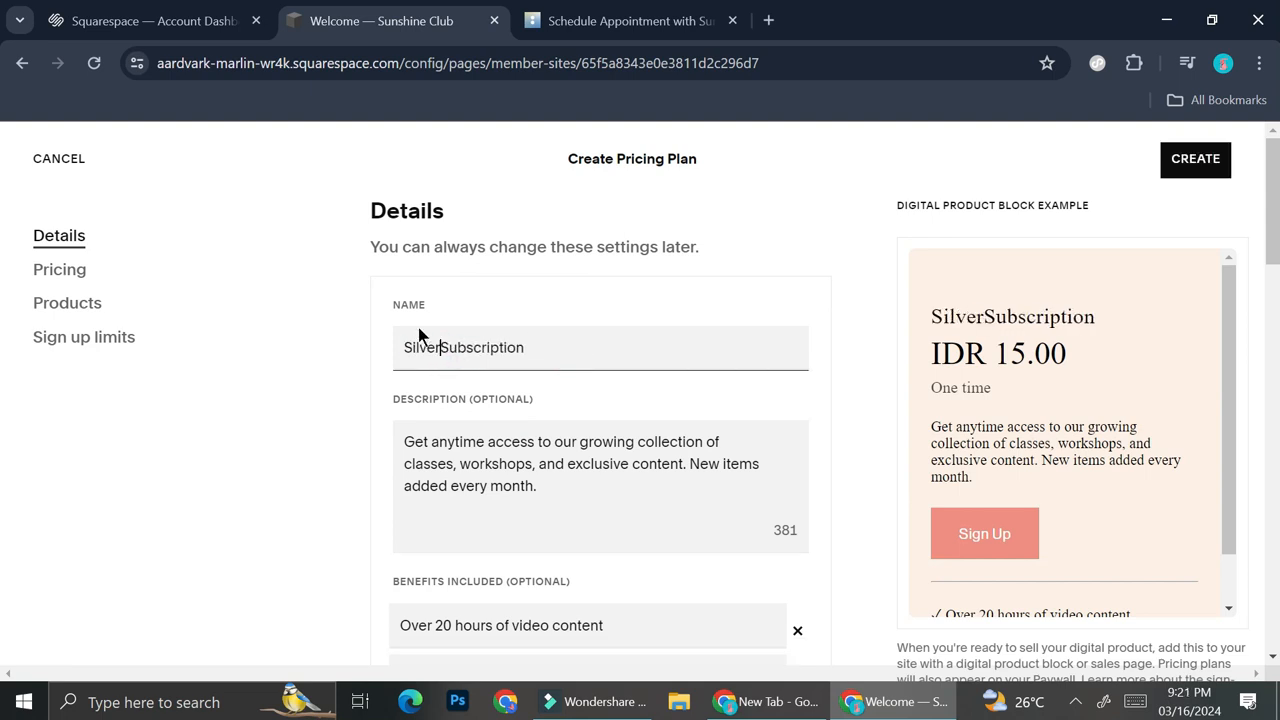
Set the Silver Subscription's fixed amount to IDR 50,000.00, create the plan and review the pricing plans list
scroll(576, 546, "down", 3)
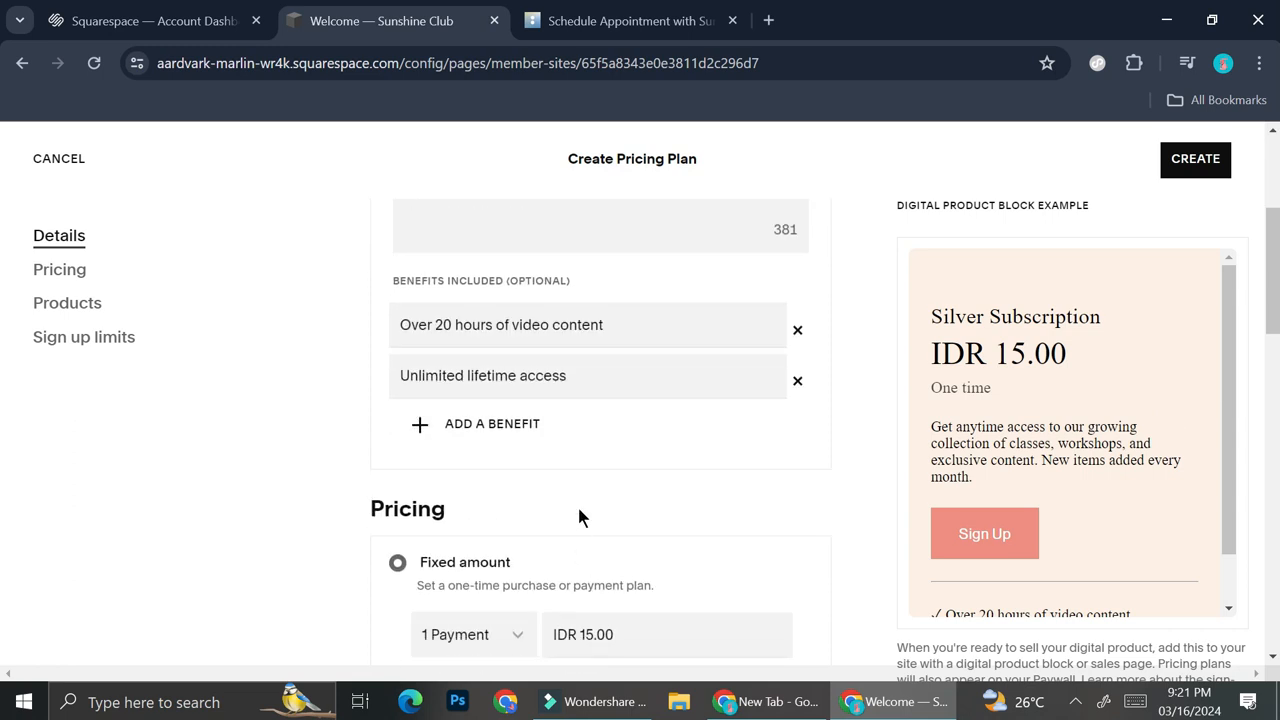
scroll(572, 500, "down", 3)
double_click(592, 340)
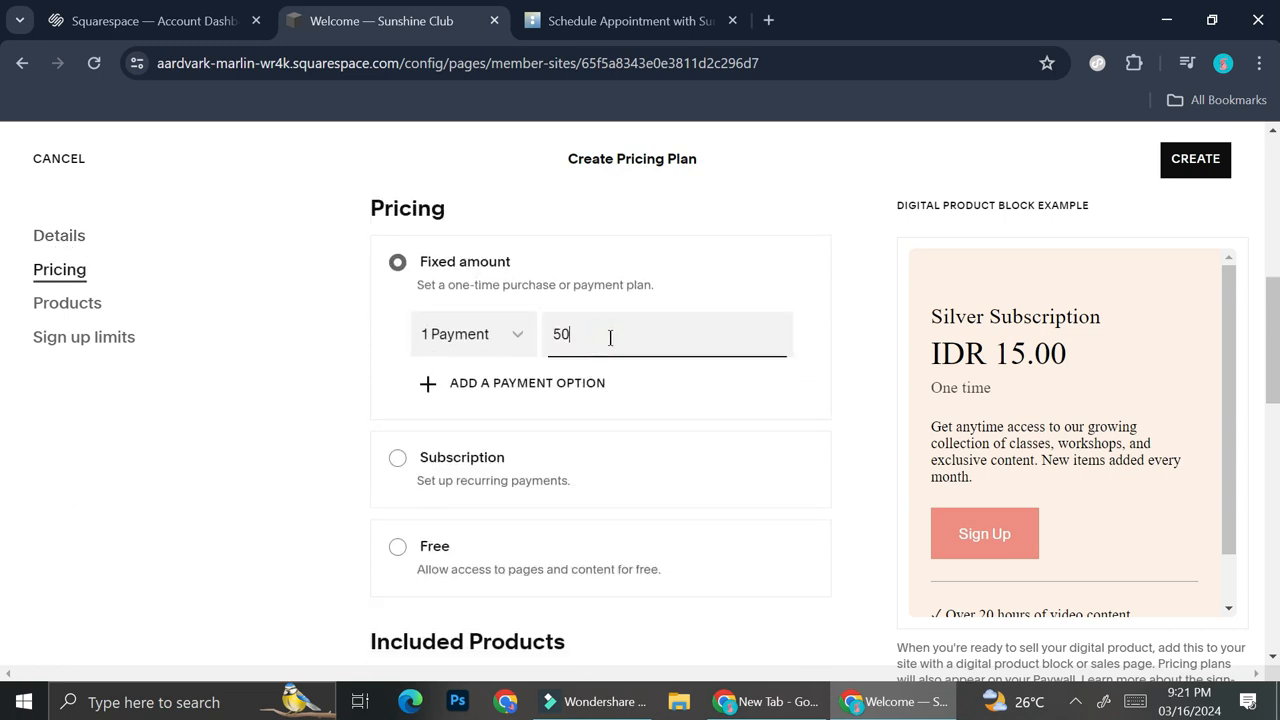
left_click(625, 421)
scroll(633, 440, "down", 4)
scroll(766, 486, "down", 3)
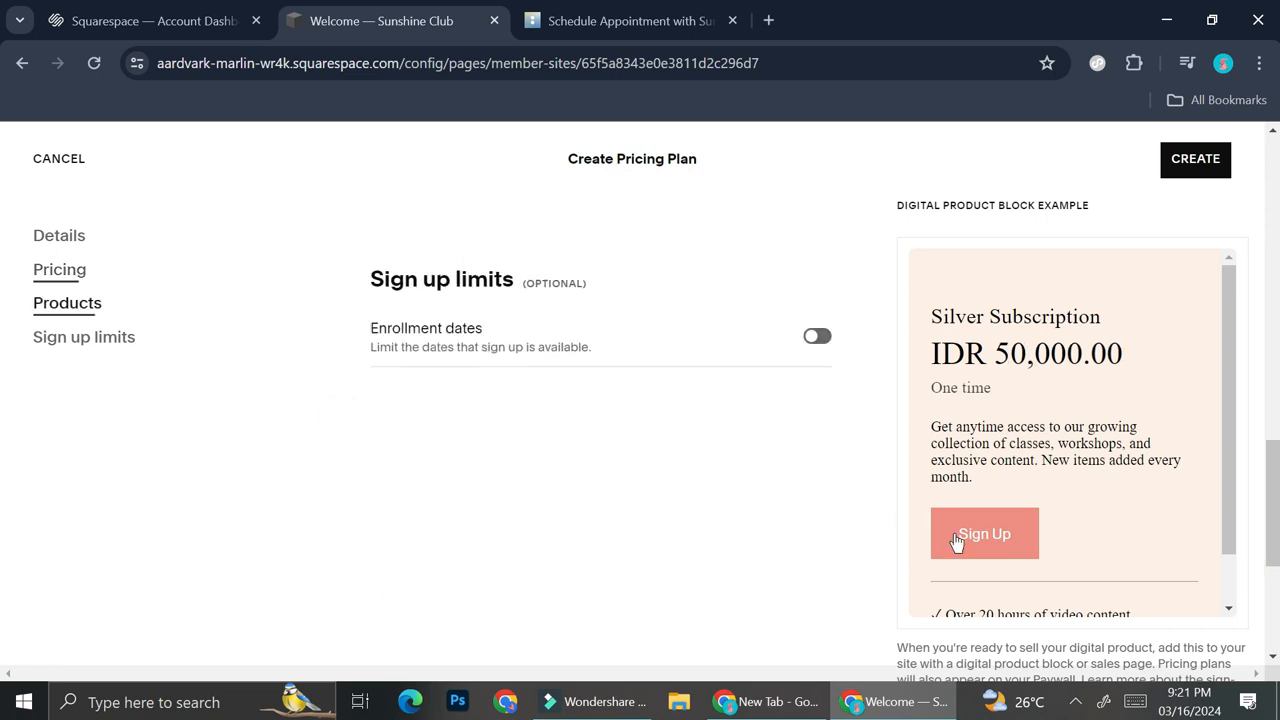
left_click(1194, 163)
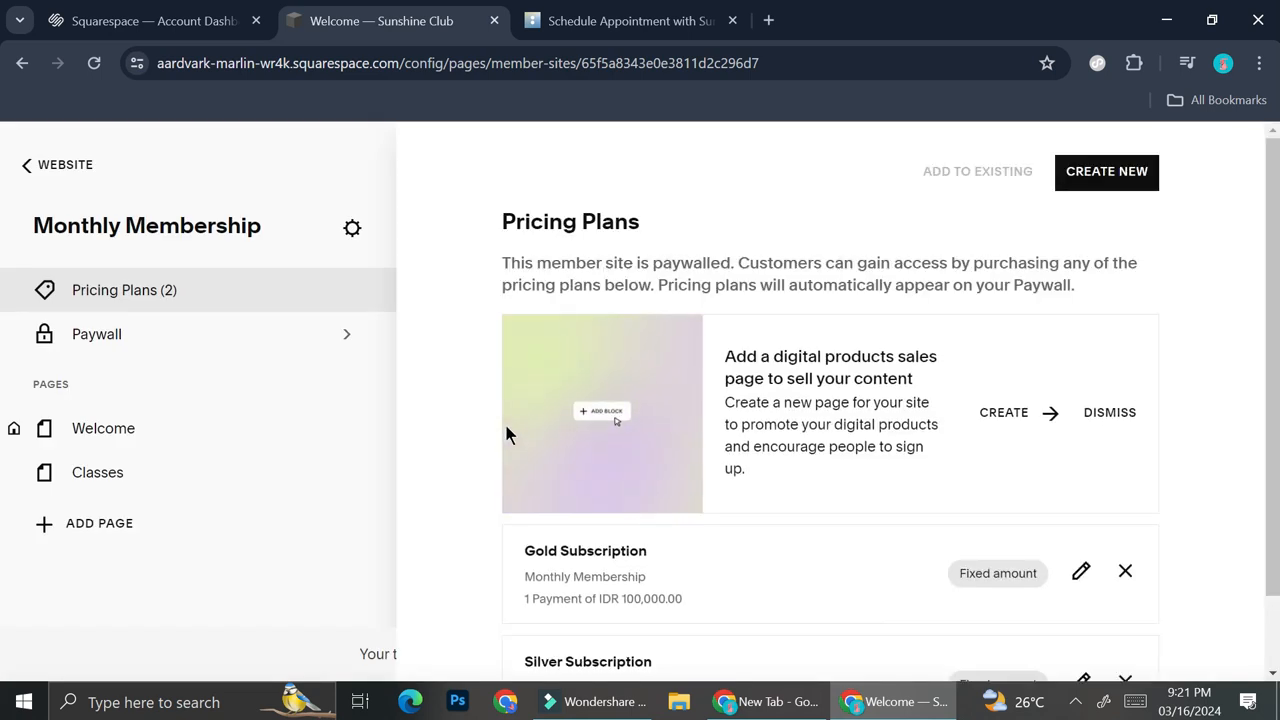
scroll(956, 514, "down", 1)
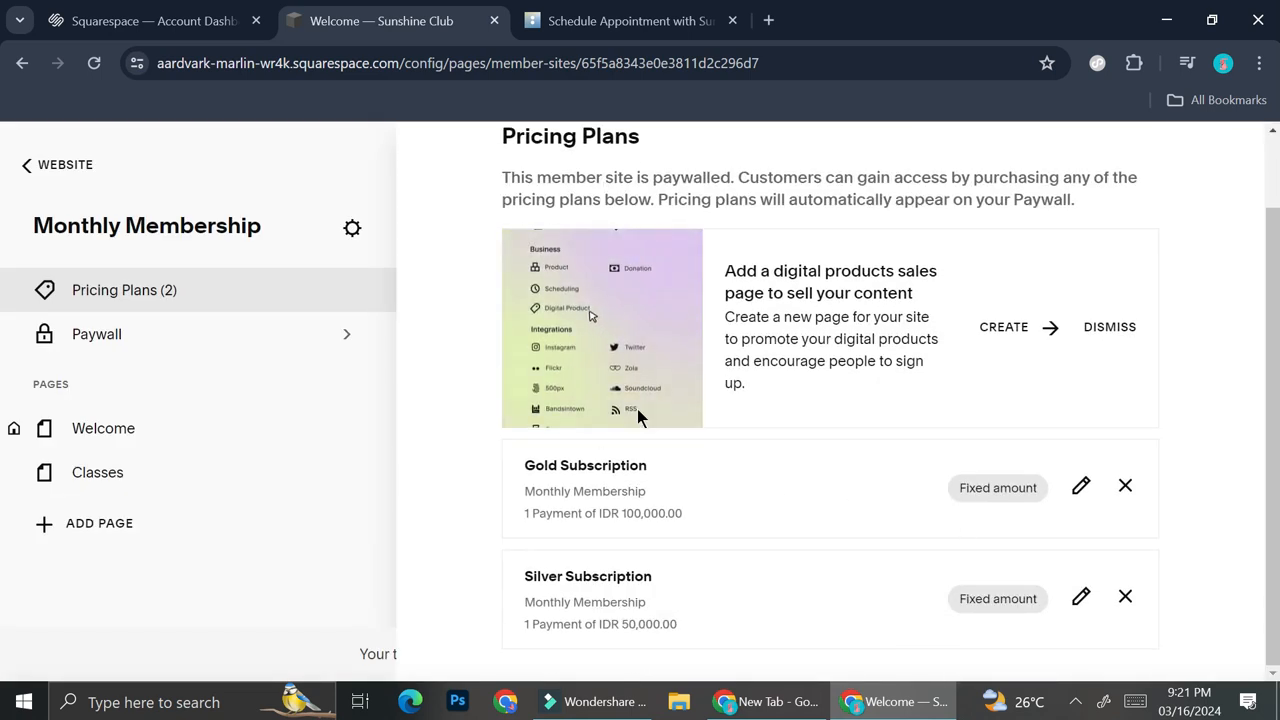
left_click(82, 165)
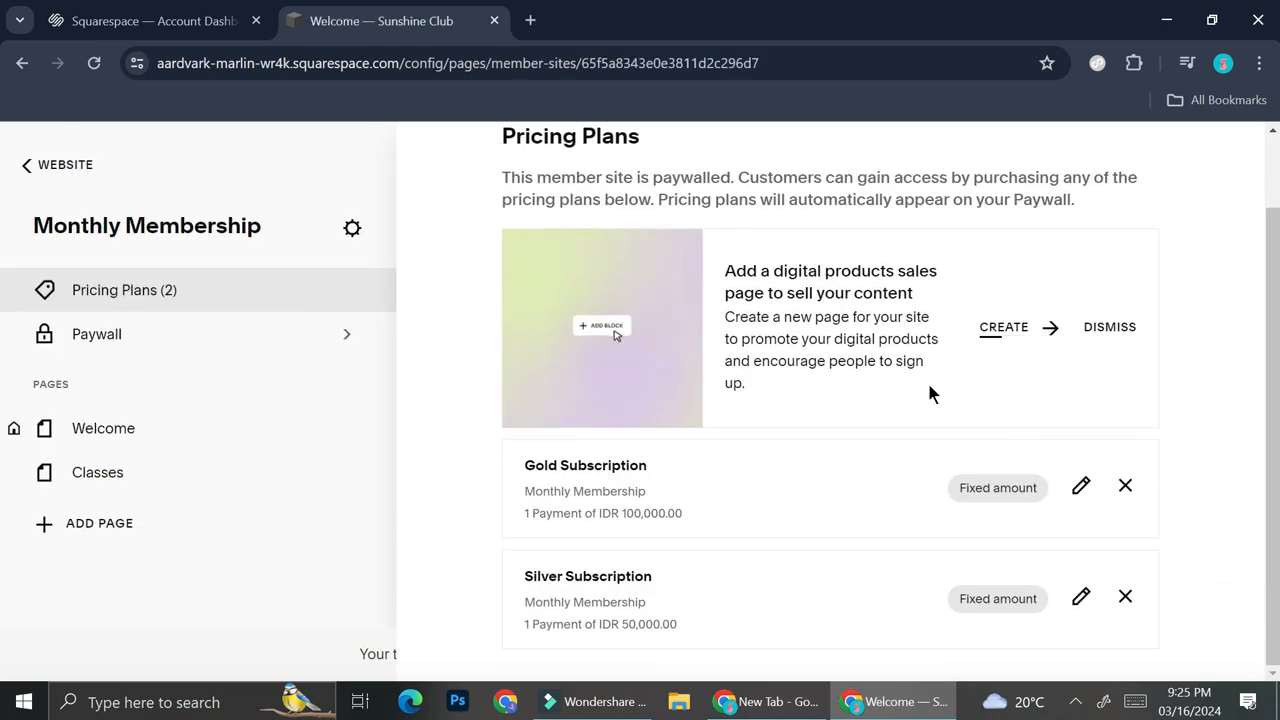
Open the Monthly Membership paywall and review how the Gold and Silver subscription plans are presented in its preview
scroll(860, 420, "up", 1)
scroll(820, 485, "down", 1)
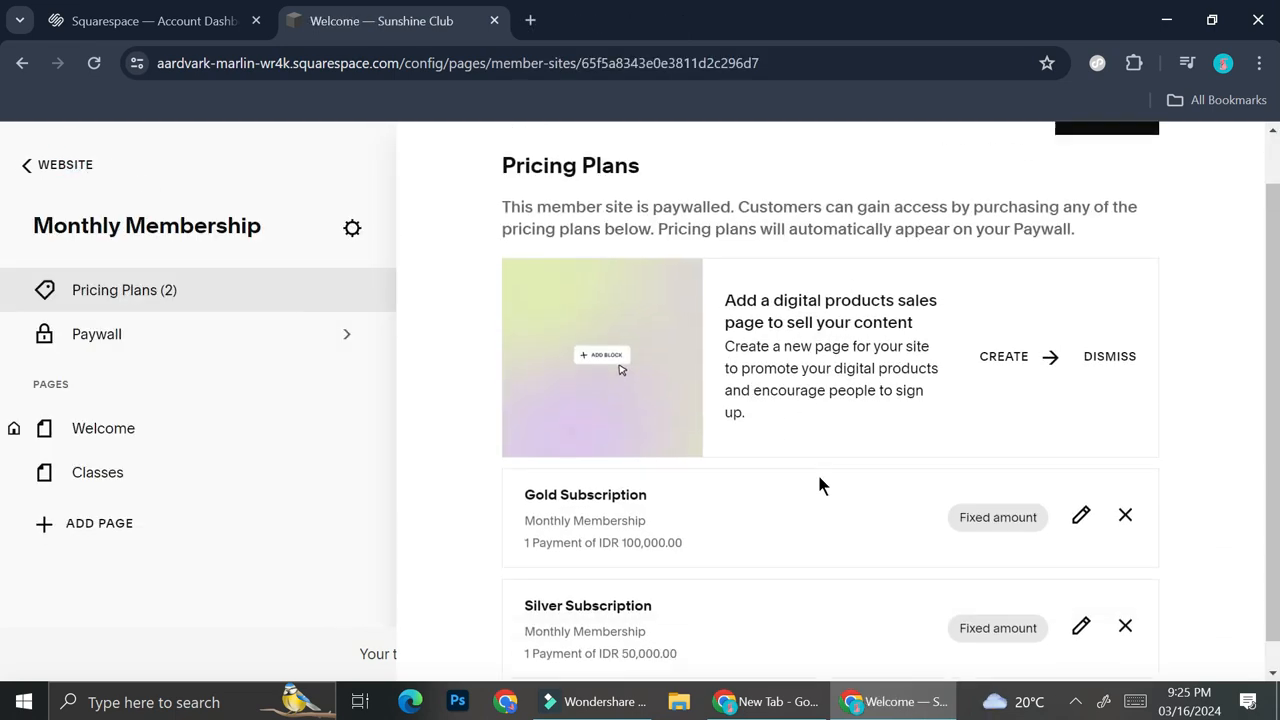
left_click(233, 340)
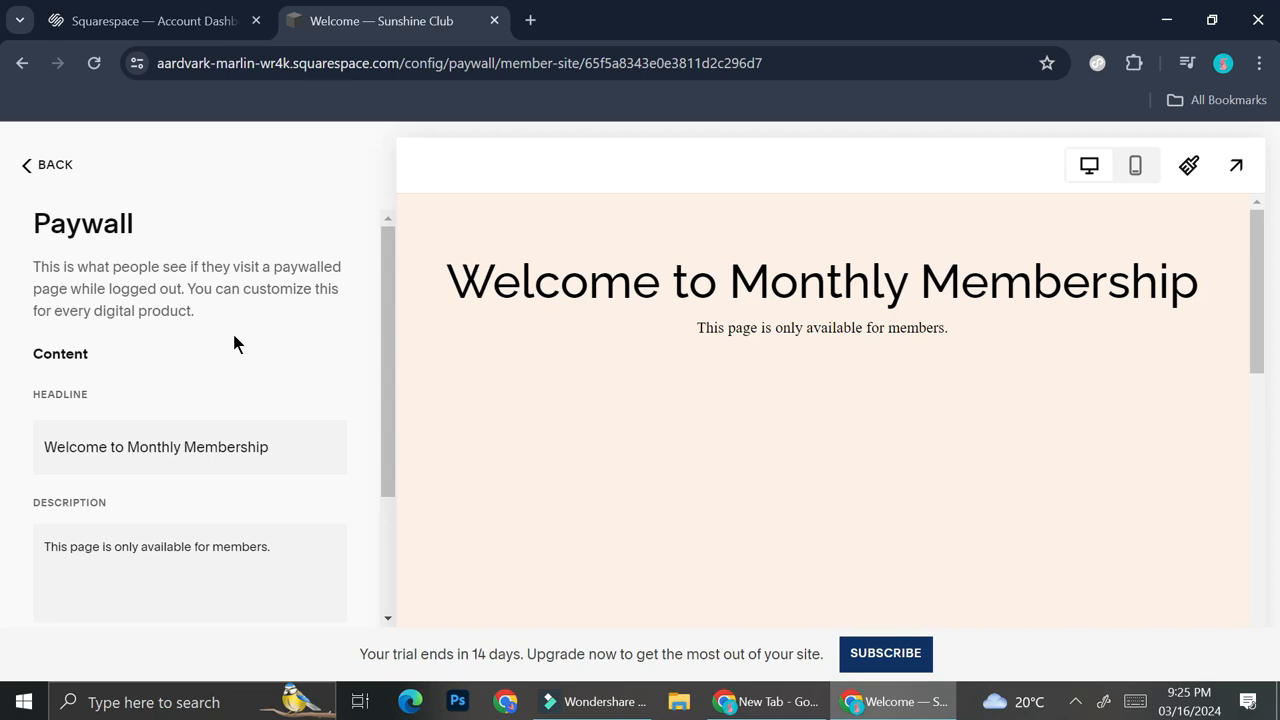
scroll(1095, 355, "down", 3)
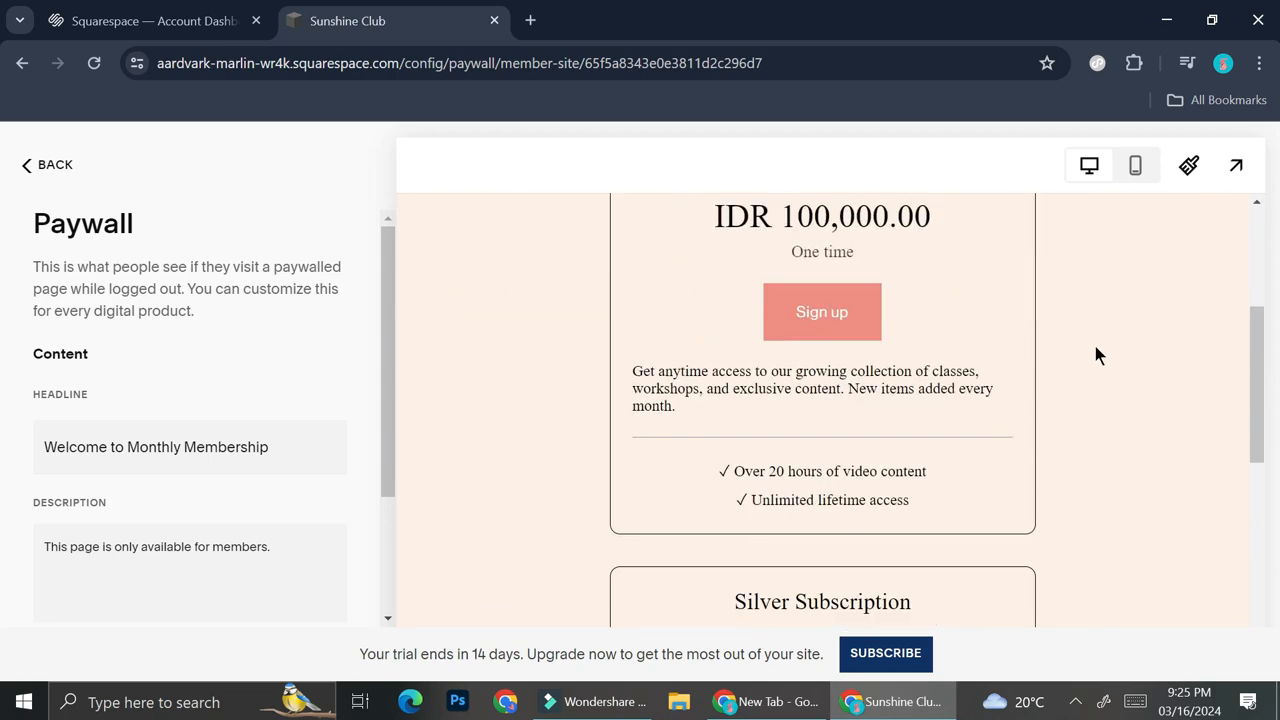
scroll(1095, 355, "down", 4)
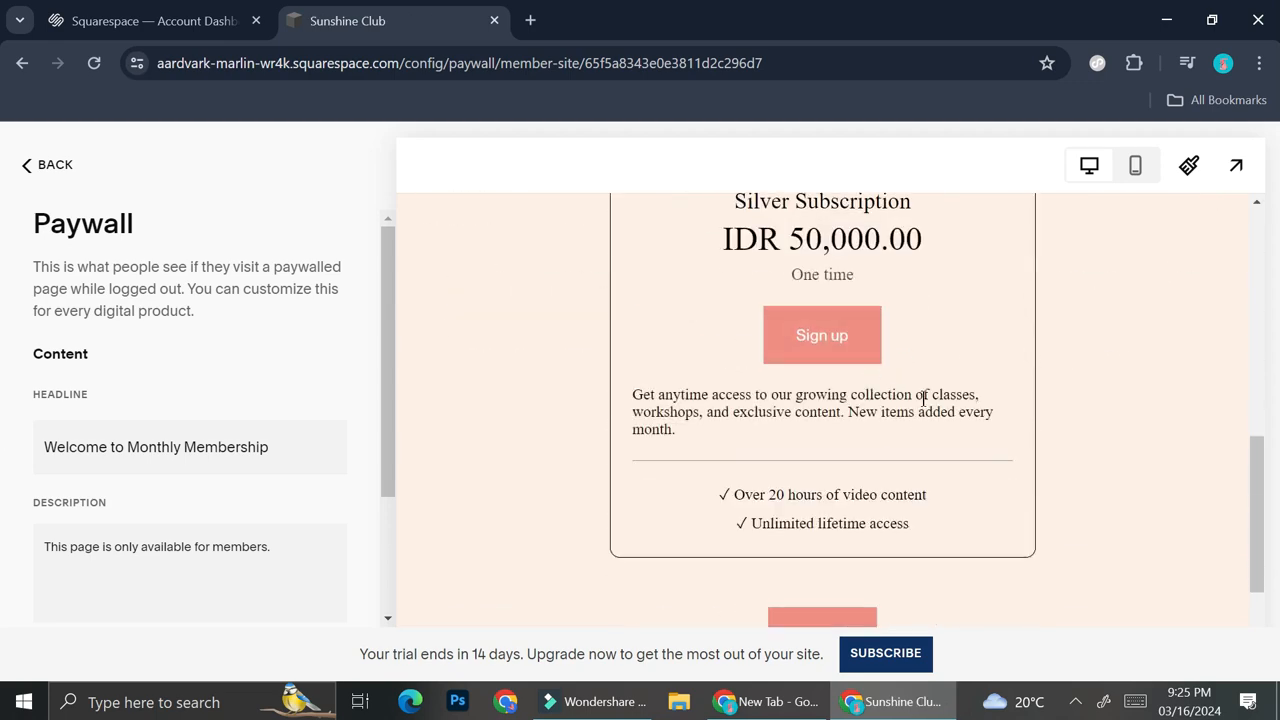
scroll(920, 412, "down", 2)
scroll(920, 412, "up", 8)
scroll(920, 412, "down", 3)
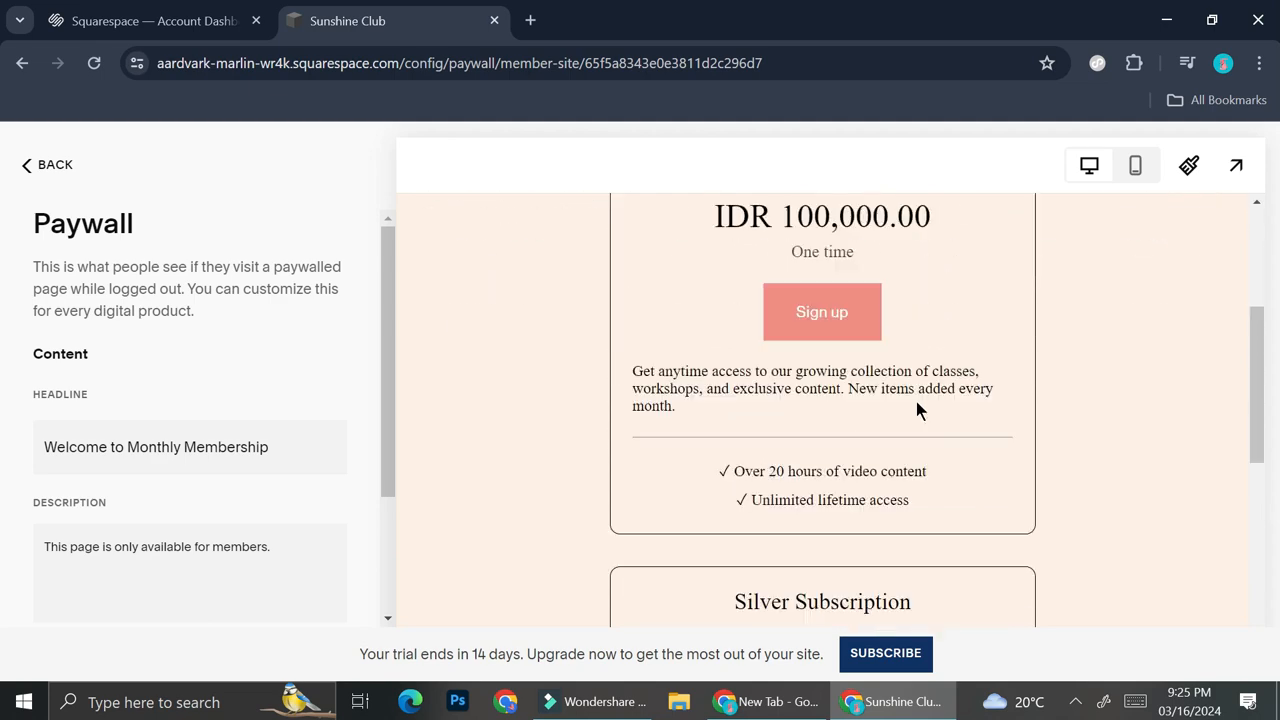
scroll(899, 322, "up", 1)
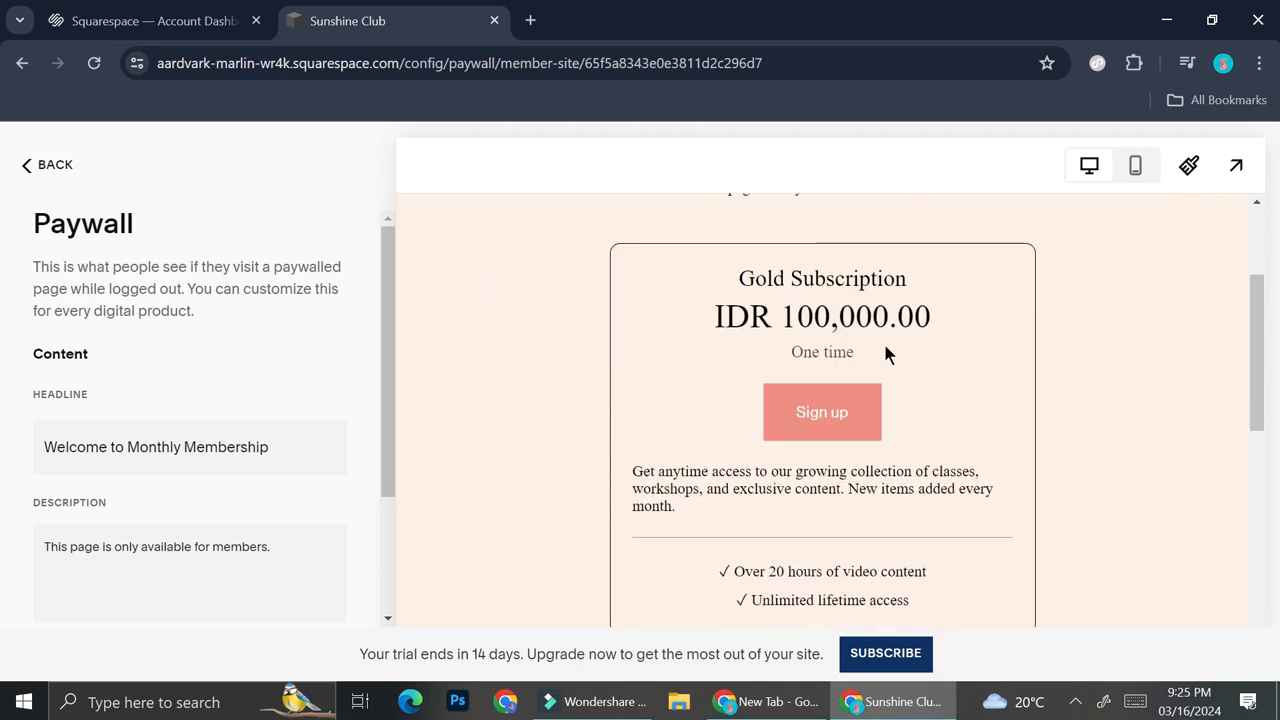
scroll(888, 357, "down", 4)
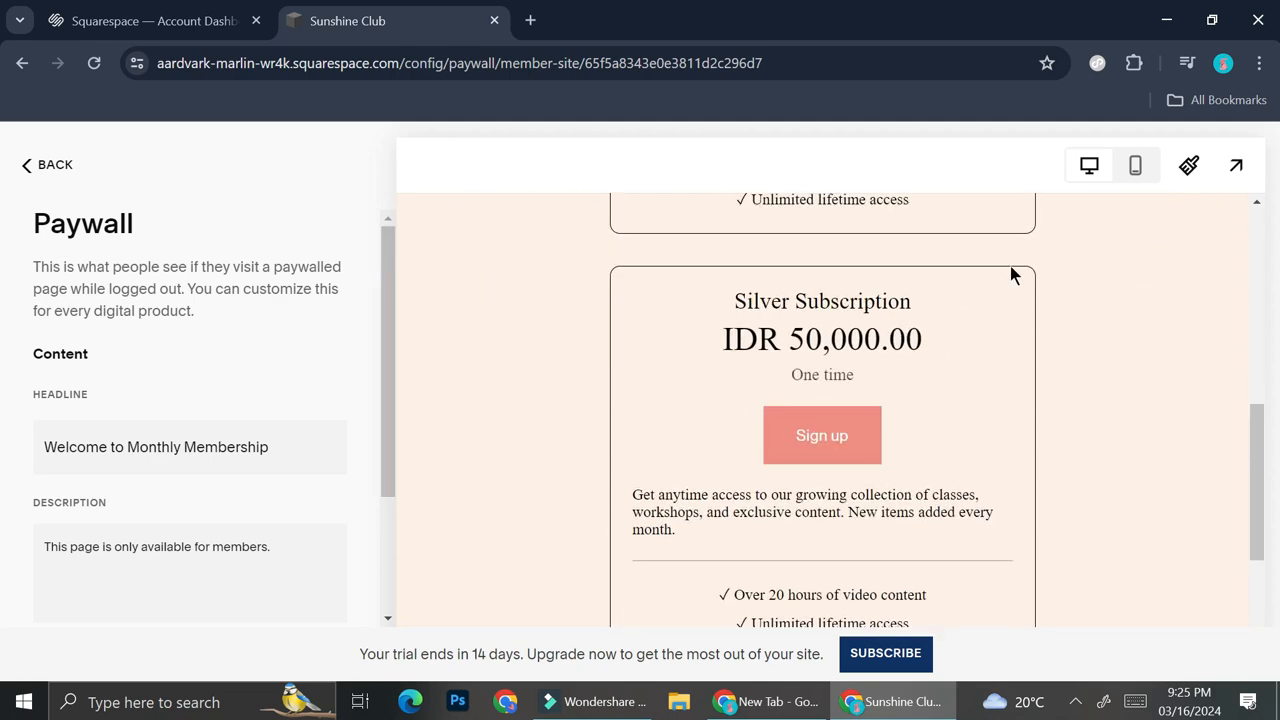
scroll(1009, 266, "up", 7)
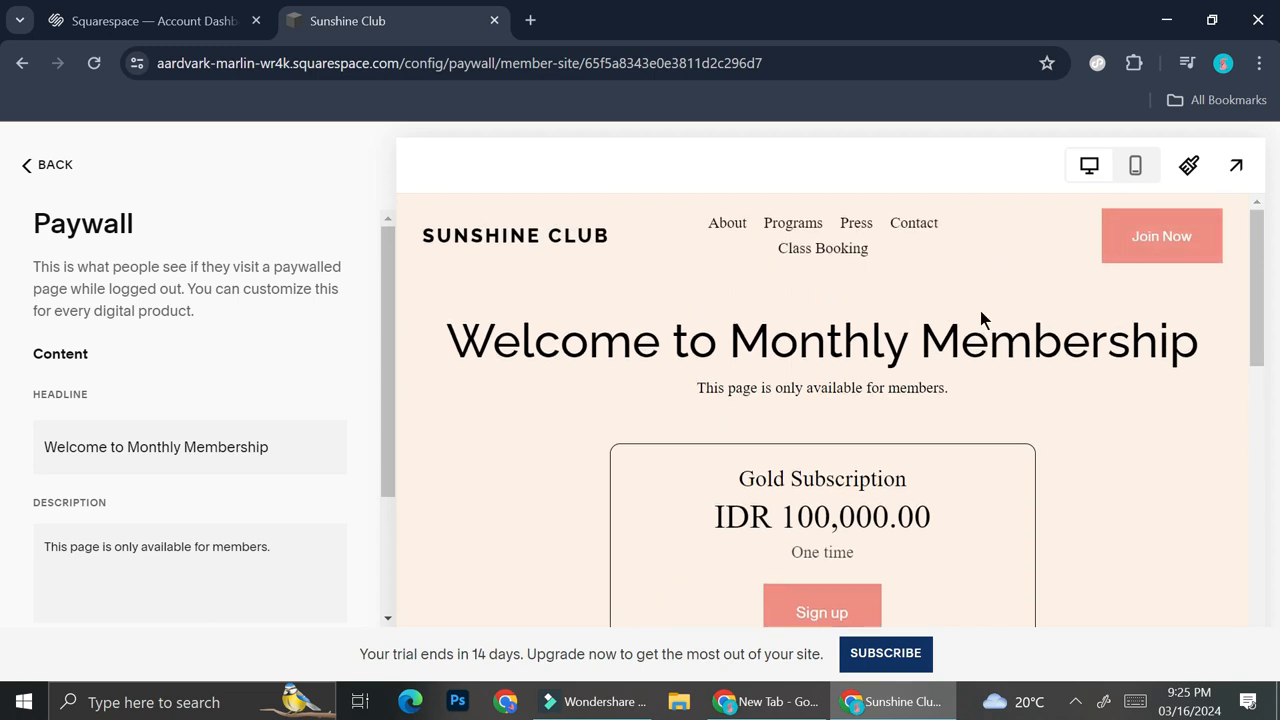
Open the site-wide style settings and bring up the available font packs
left_click(613, 260)
left_click(1190, 166)
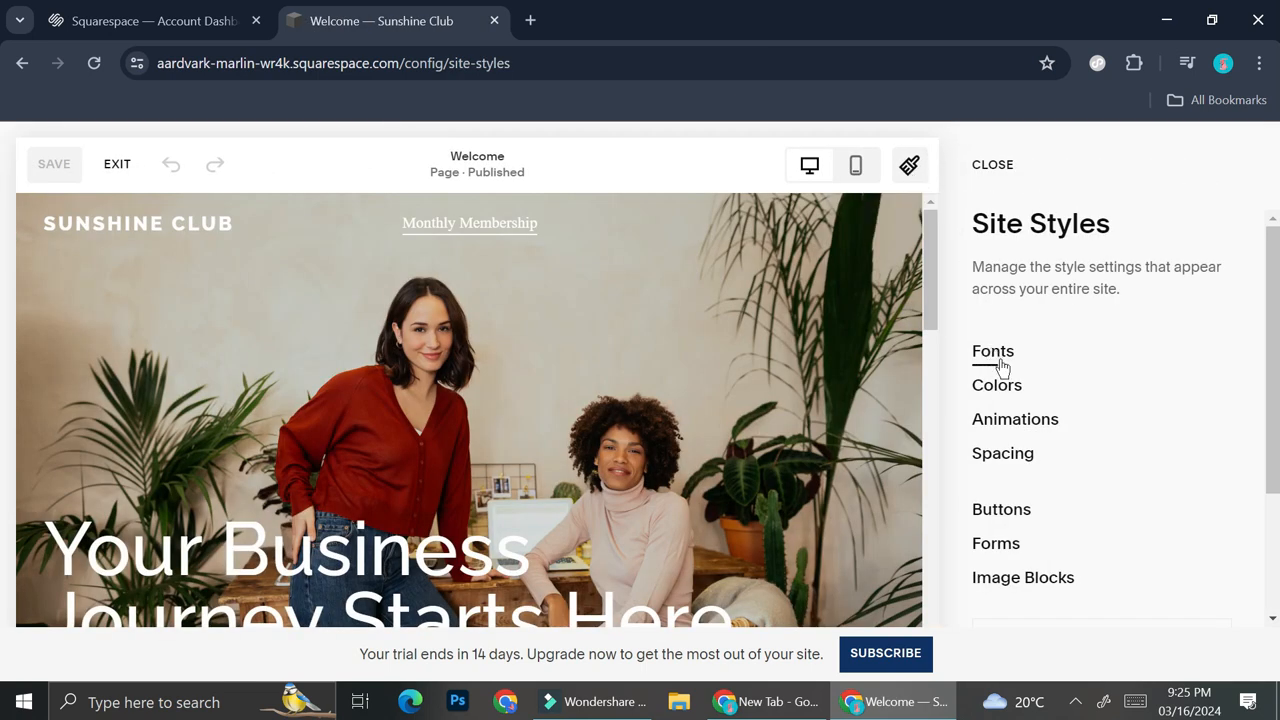
left_click(1004, 420)
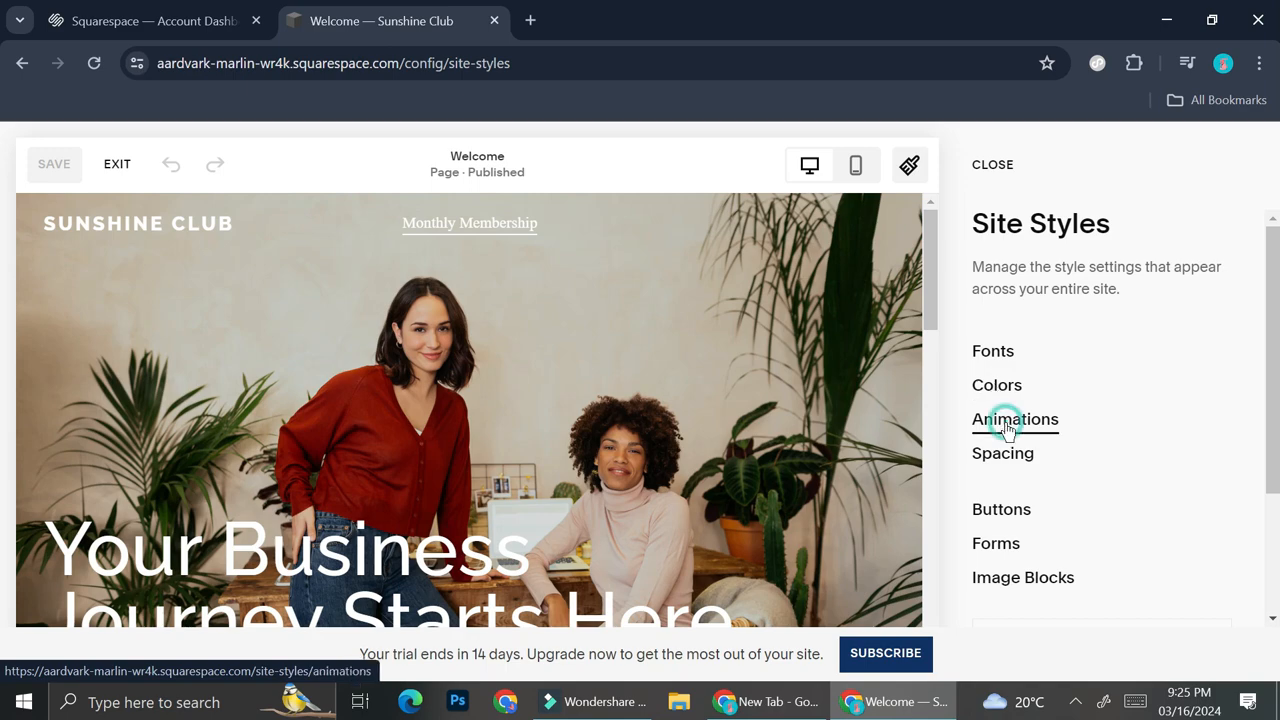
left_click(1009, 512)
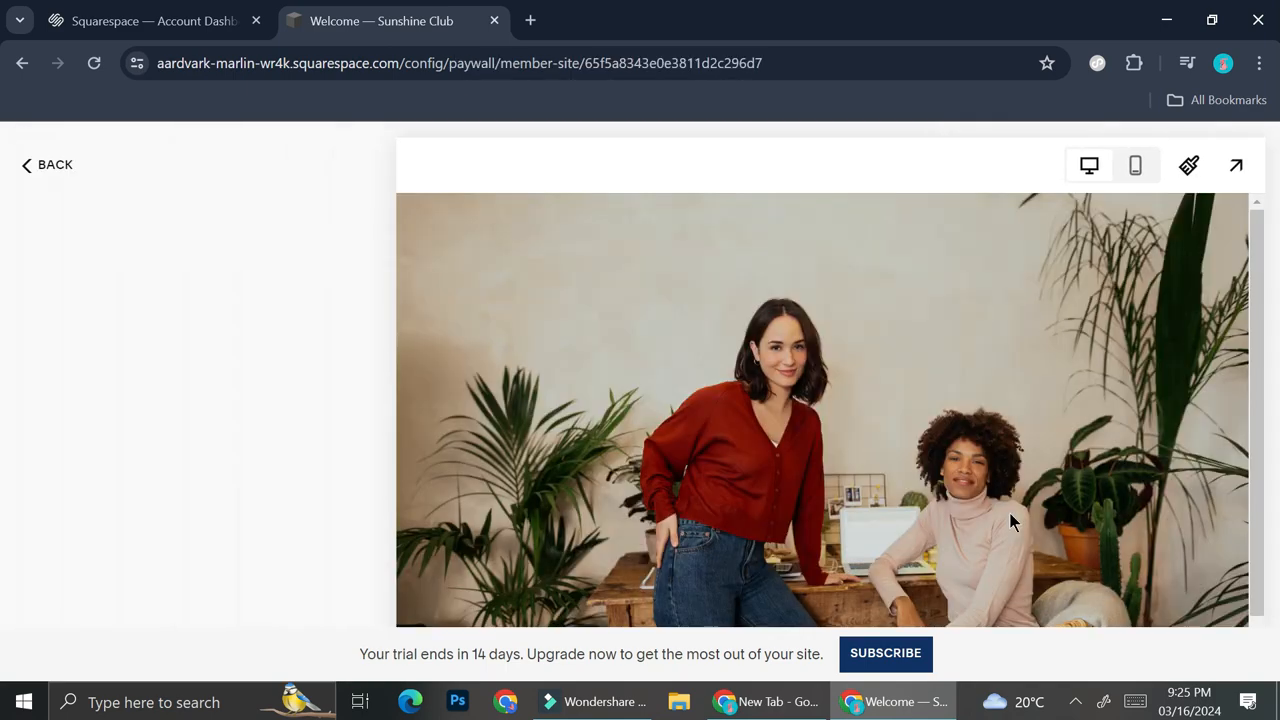
left_click(963, 349)
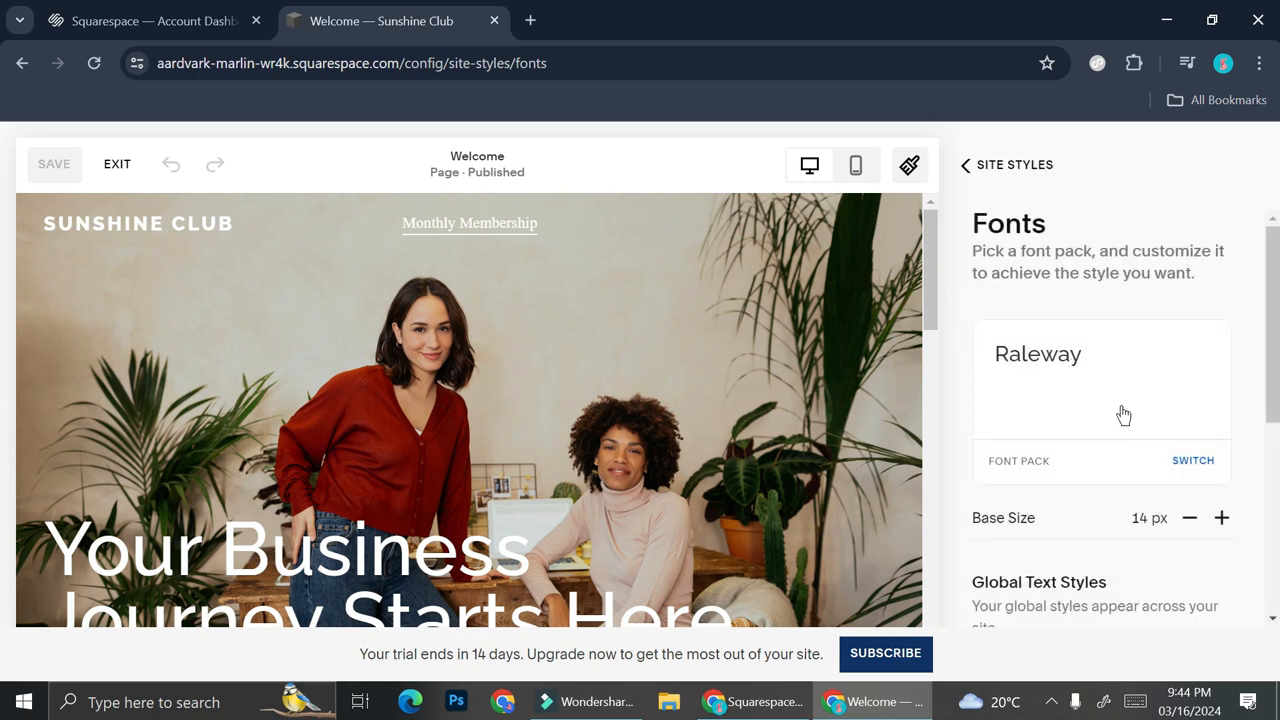
left_click(1078, 372)
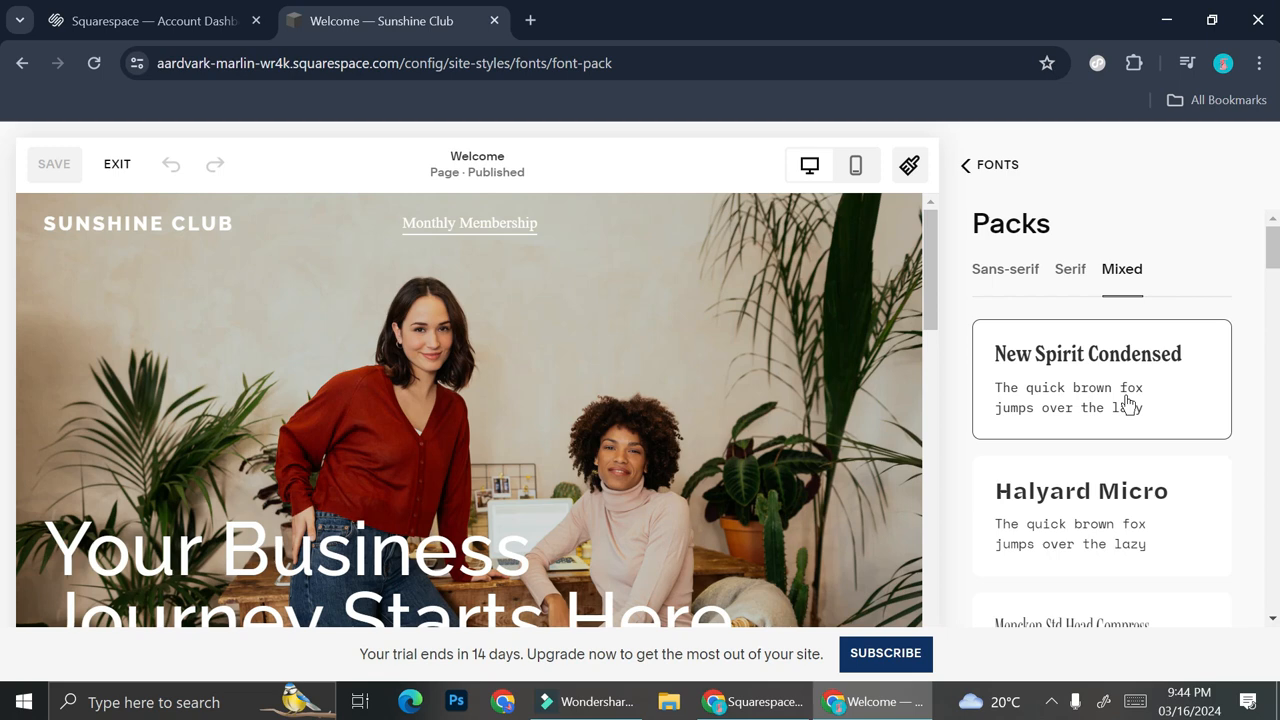
Try several Mixed font packs on the site, including Swear Display, Goblin One and Adobe Caslon Pro
scroll(1128, 402, "down", 1)
scroll(1120, 449, "down", 1)
scroll(1102, 455, "down", 2)
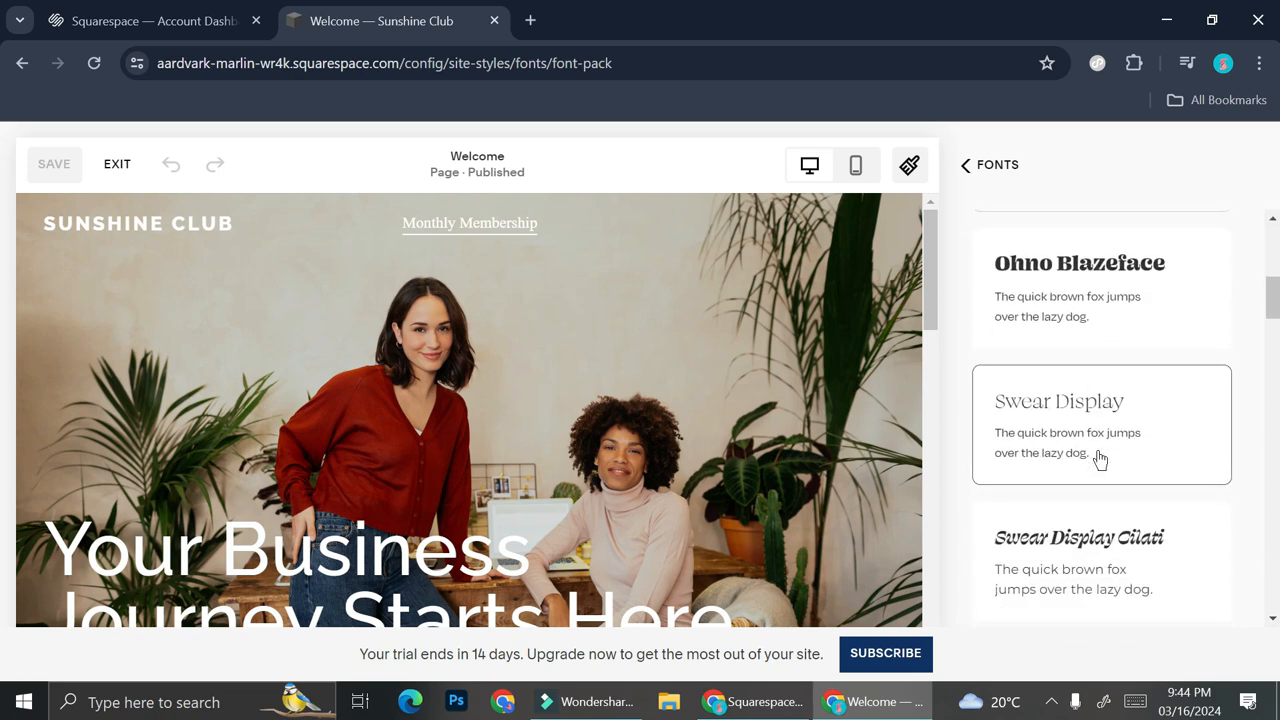
left_click(1100, 458)
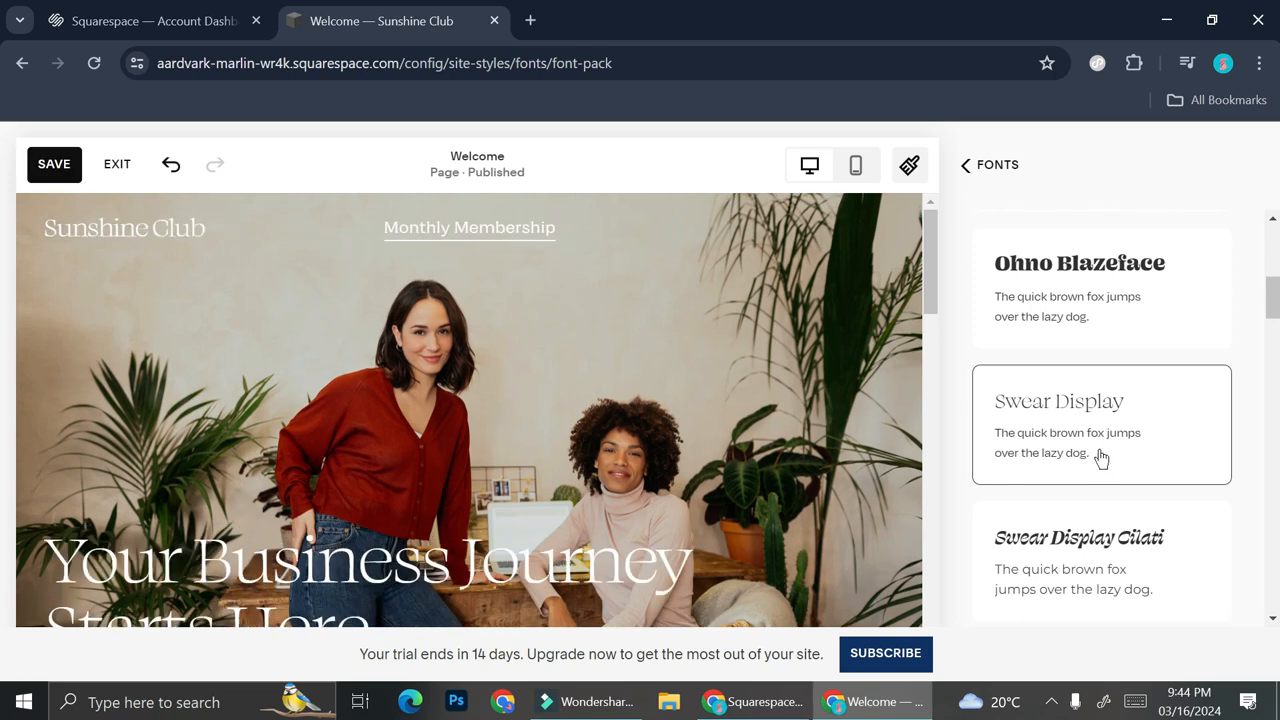
scroll(1100, 458, "down", 3)
left_click(1108, 443)
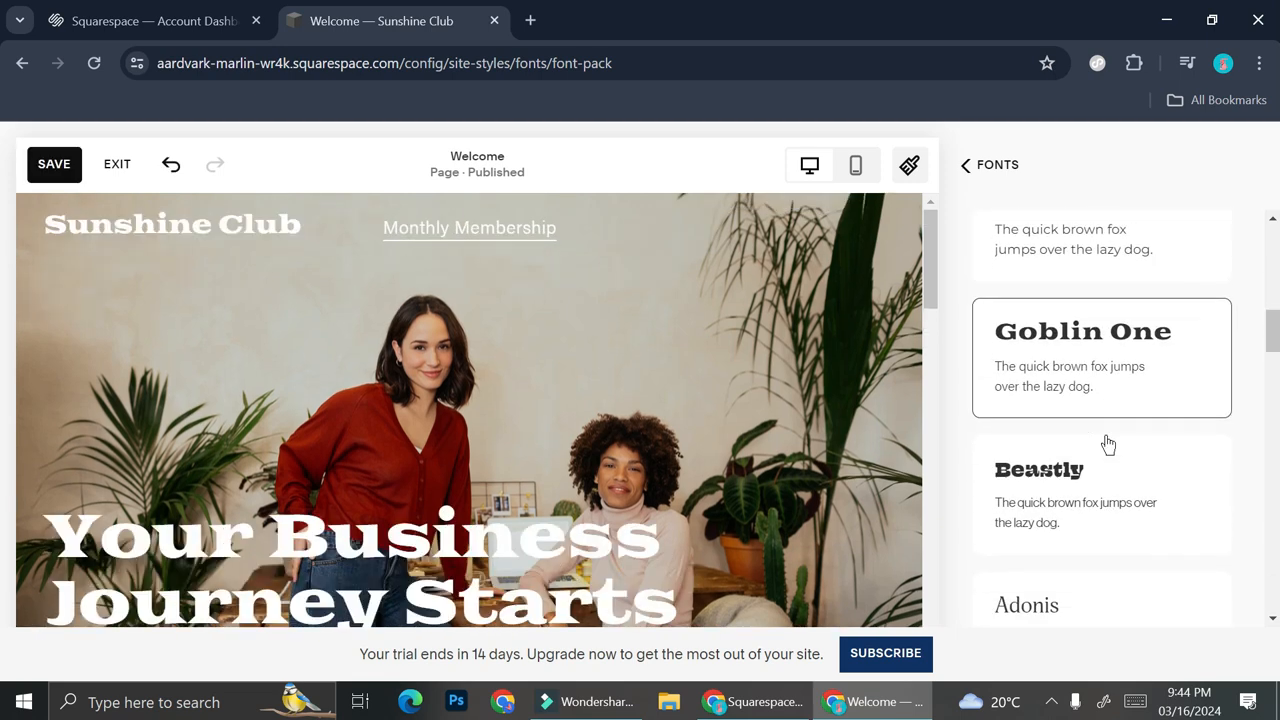
scroll(1108, 443, "down", 3)
left_click(1111, 408)
scroll(1102, 322, "down", 3)
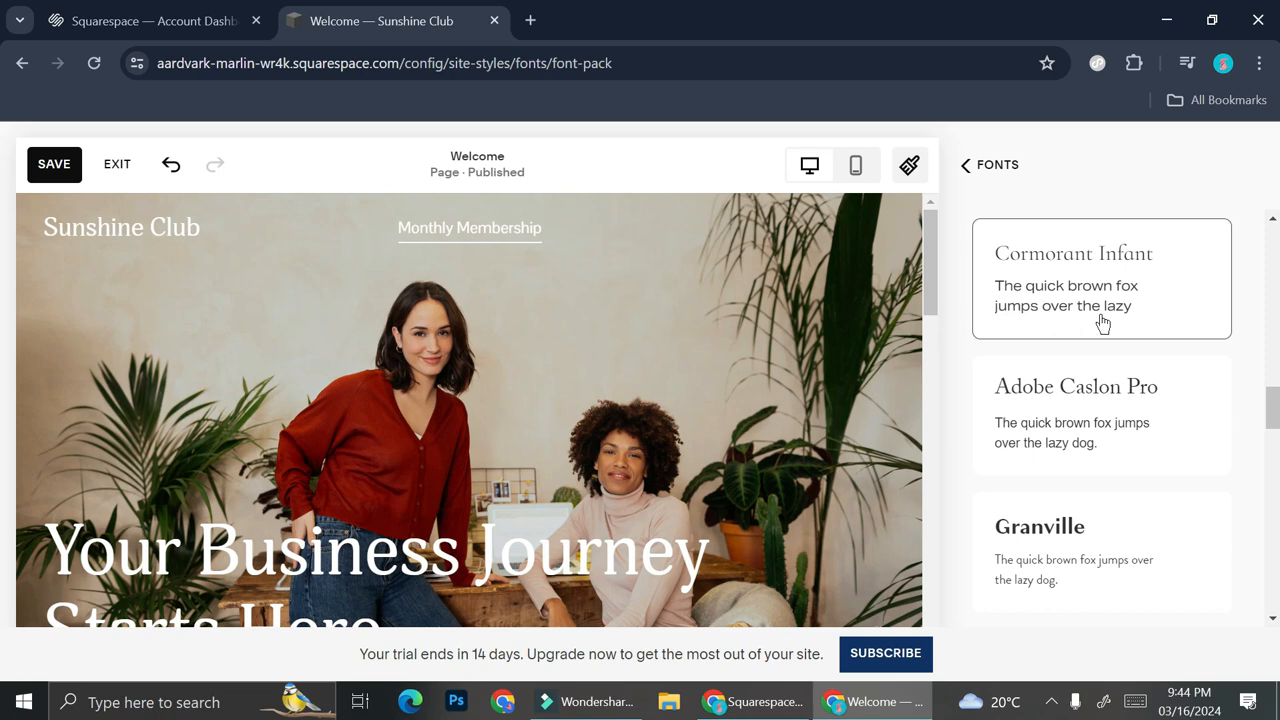
left_click(1102, 322)
left_click(1126, 434)
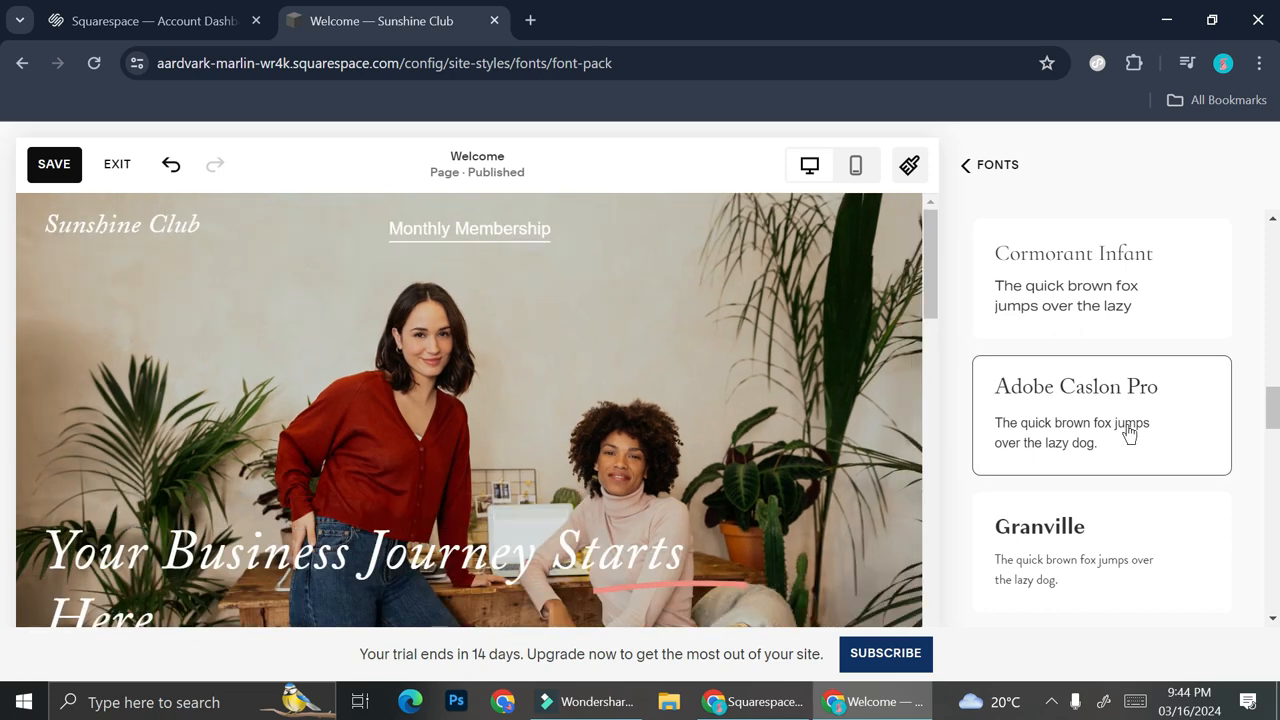
Apply the Jubilat font pack to the site and return to the font settings
scroll(1129, 434, "down", 5)
left_click(1086, 505)
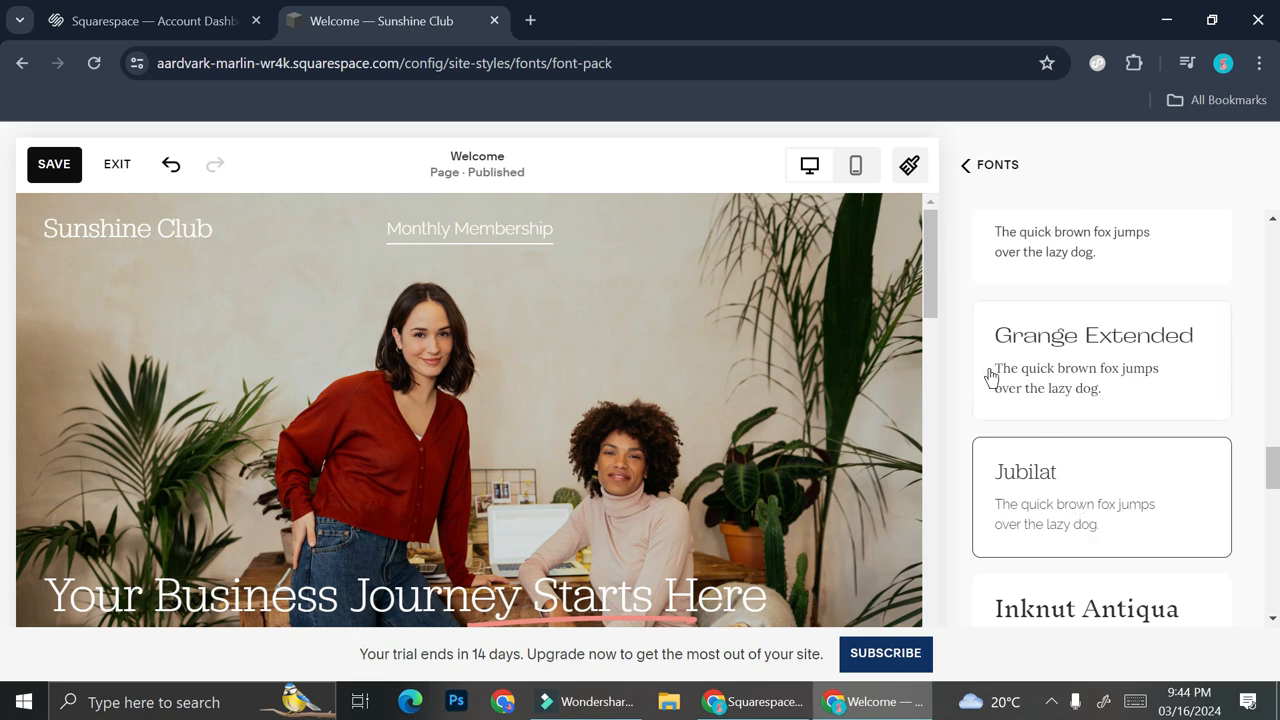
scroll(989, 371, "up", 1)
left_click(965, 165)
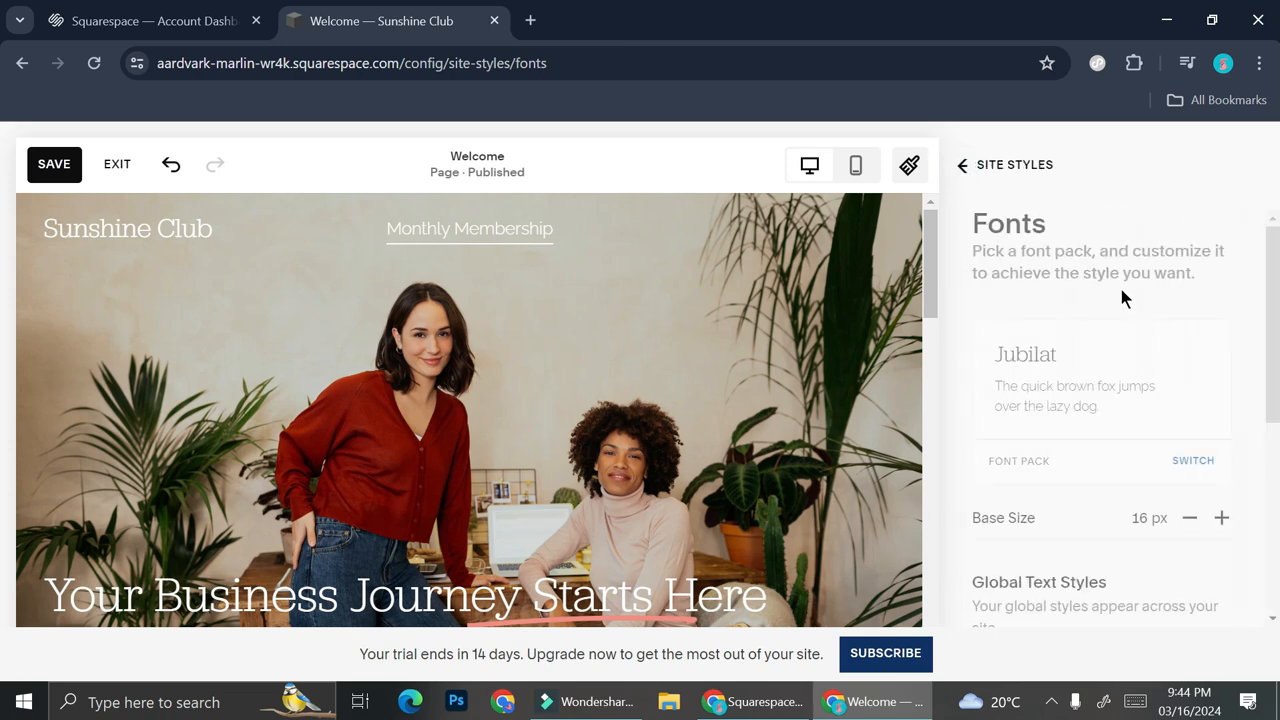
Open the site's animation settings and examine how the Slide style plays on the Welcome page
scroll(1064, 374, "down", 1)
left_click(1012, 420)
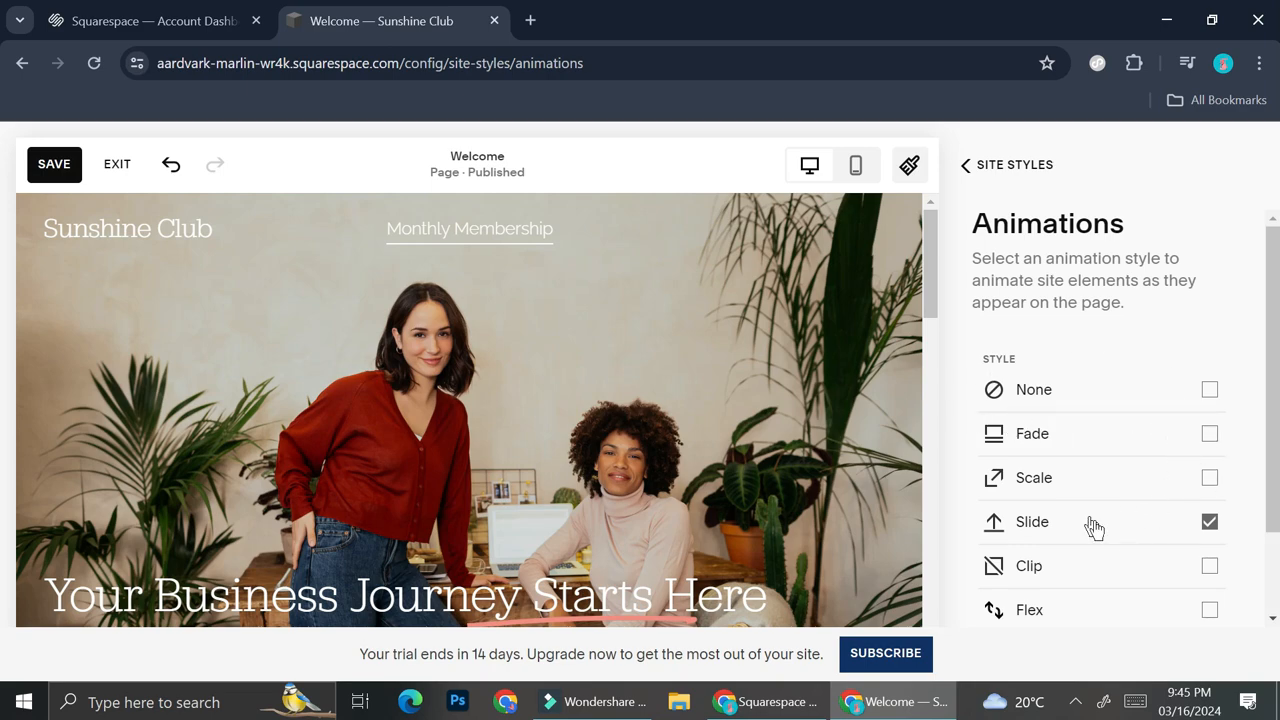
scroll(585, 353, "down", 5)
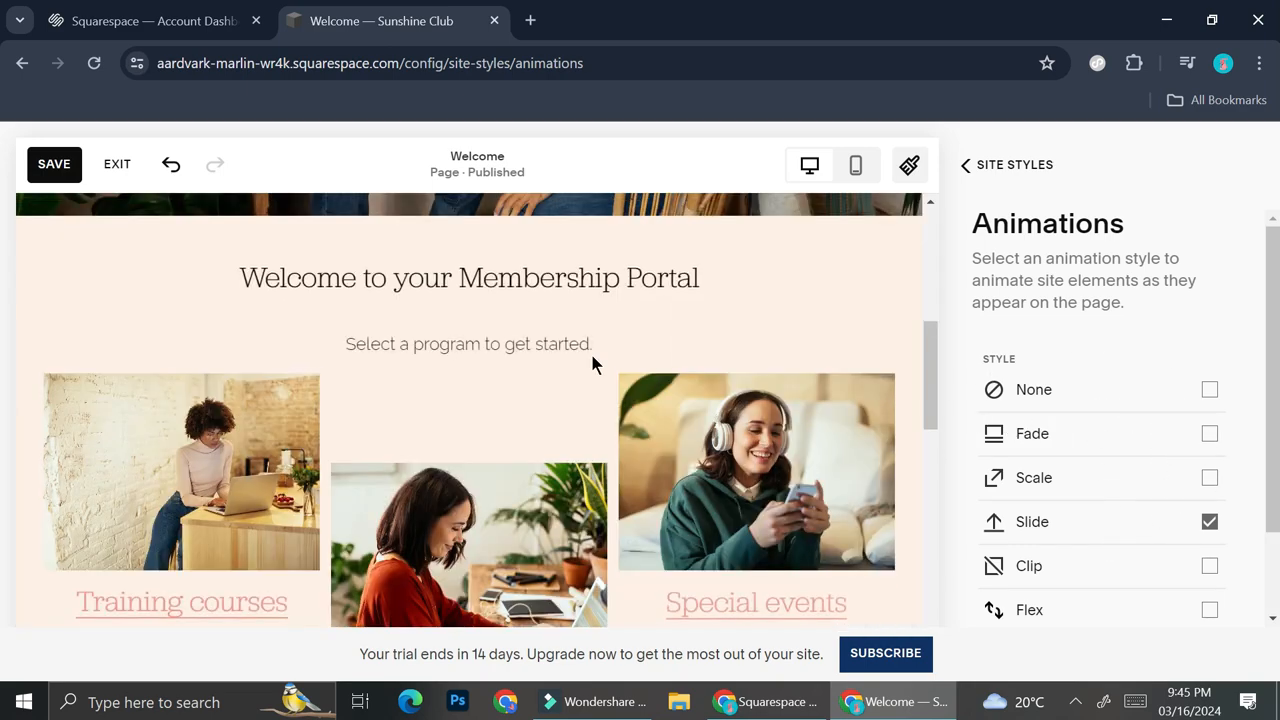
scroll(595, 345, "up", 4)
scroll(606, 331, "down", 10)
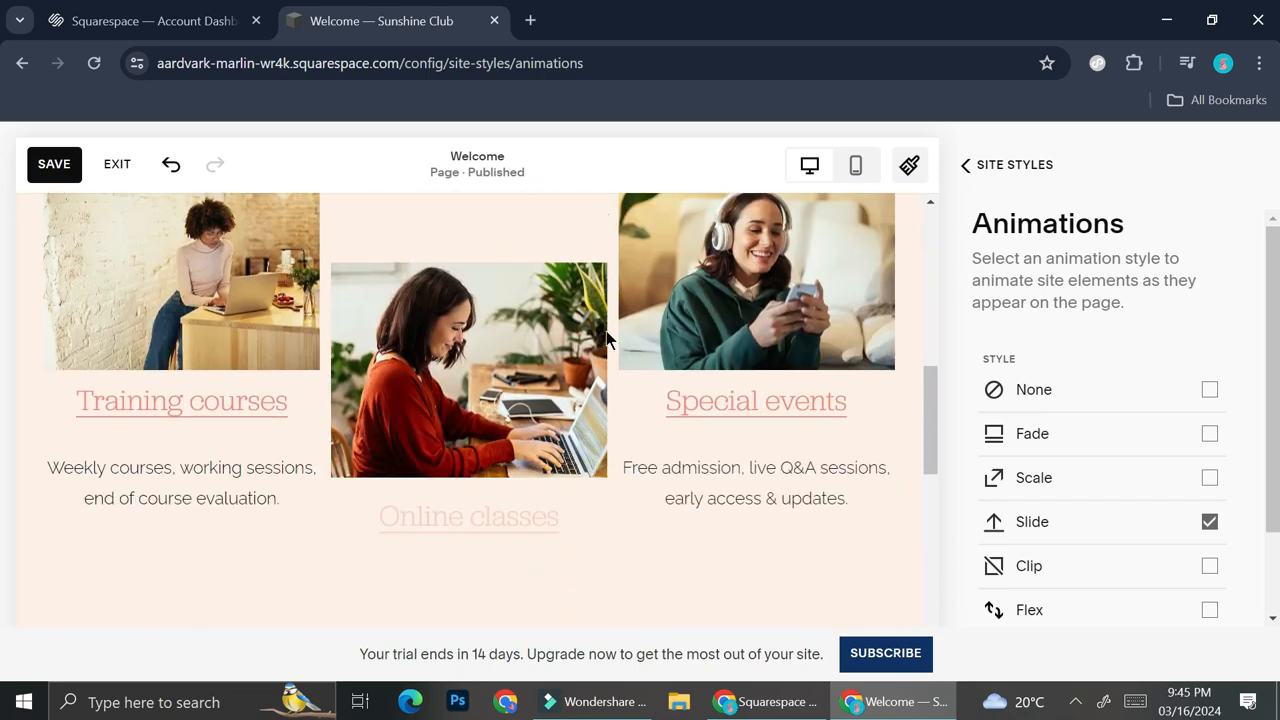
scroll(606, 333, "up", 10)
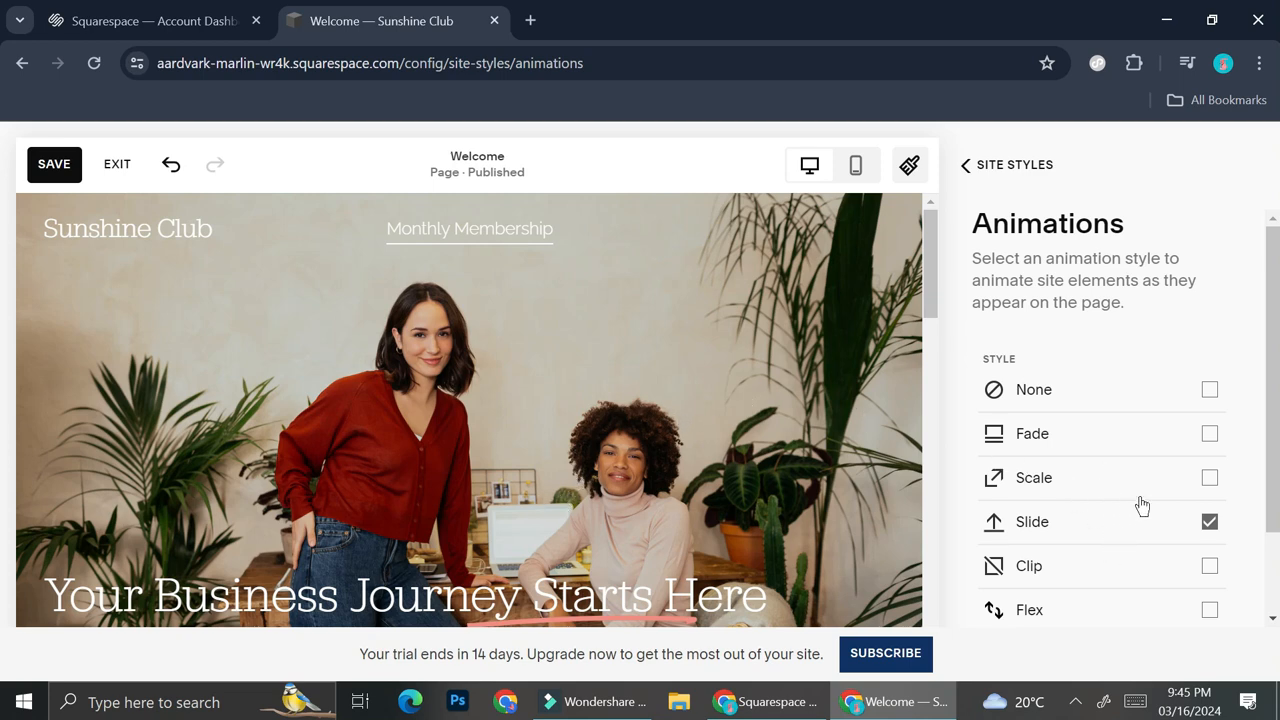
Try the Fade animation style and check its effect down the Welcome page
left_click(1203, 438)
scroll(560, 363, "down", 10)
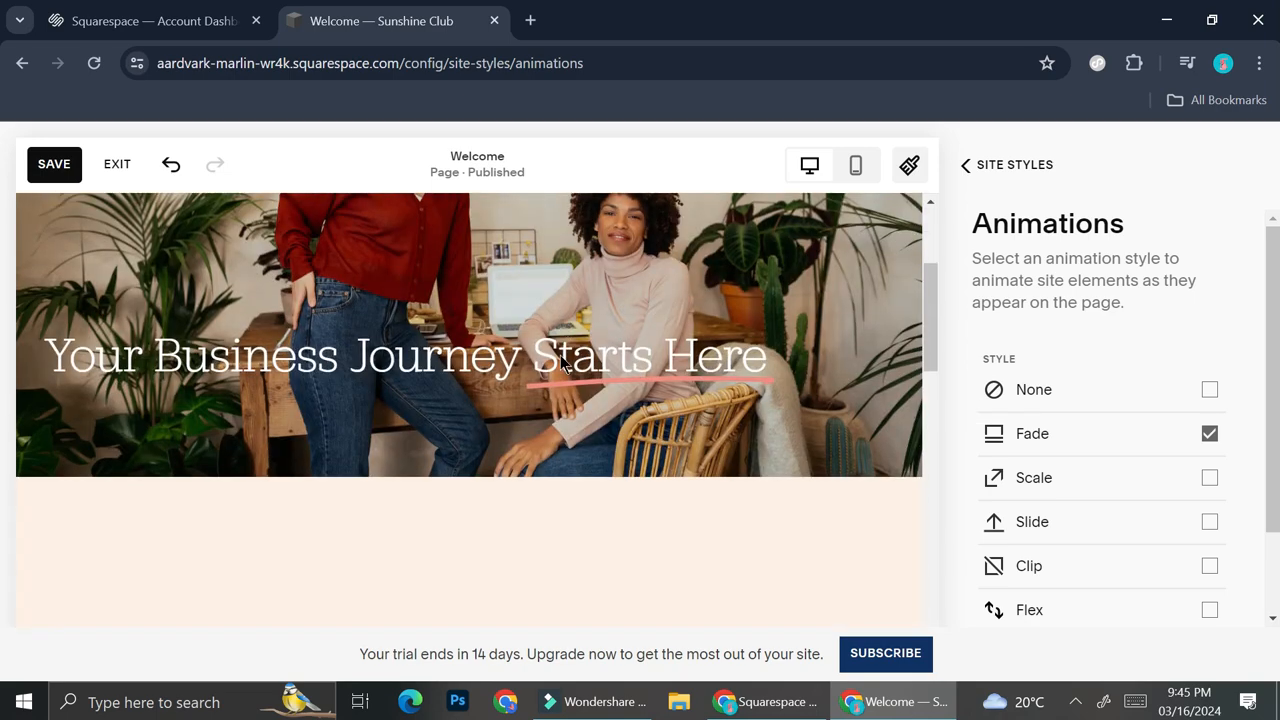
scroll(560, 363, "down", 5)
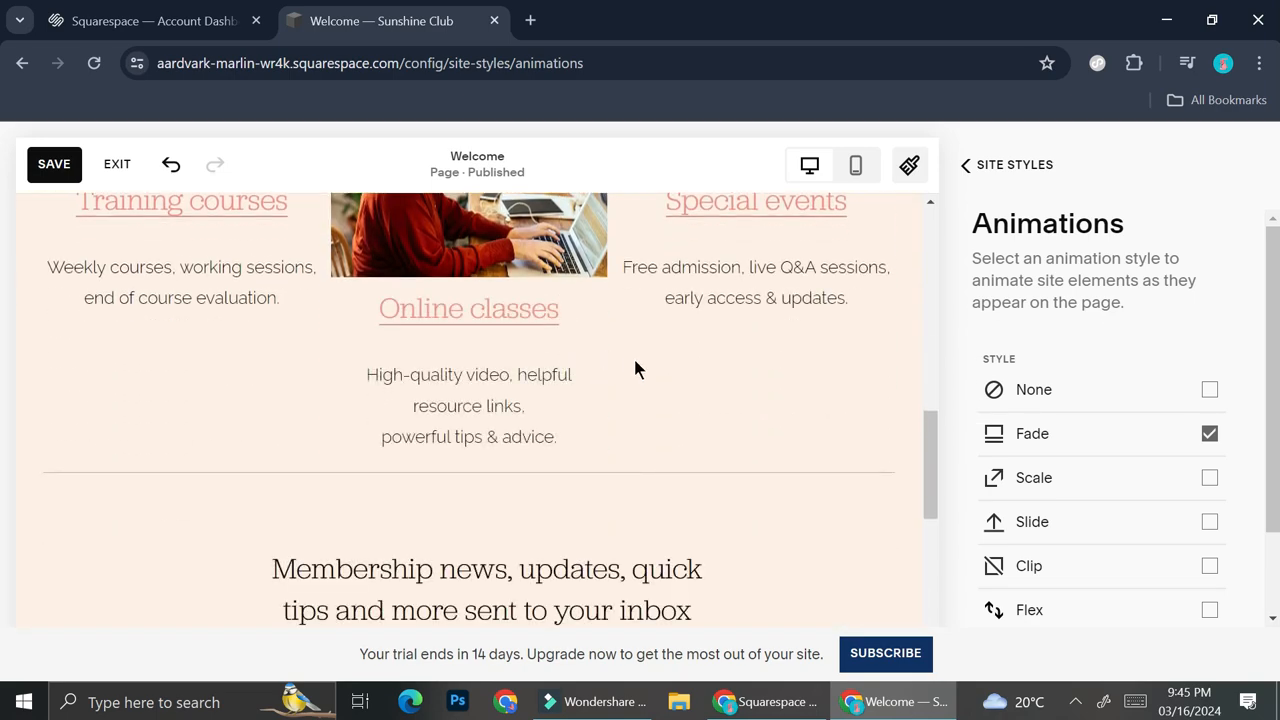
Set the site animation style to Clip and compare the Slow, Medium and Fast speeds, finishing on Medium
left_click(1206, 562)
left_click(1016, 600)
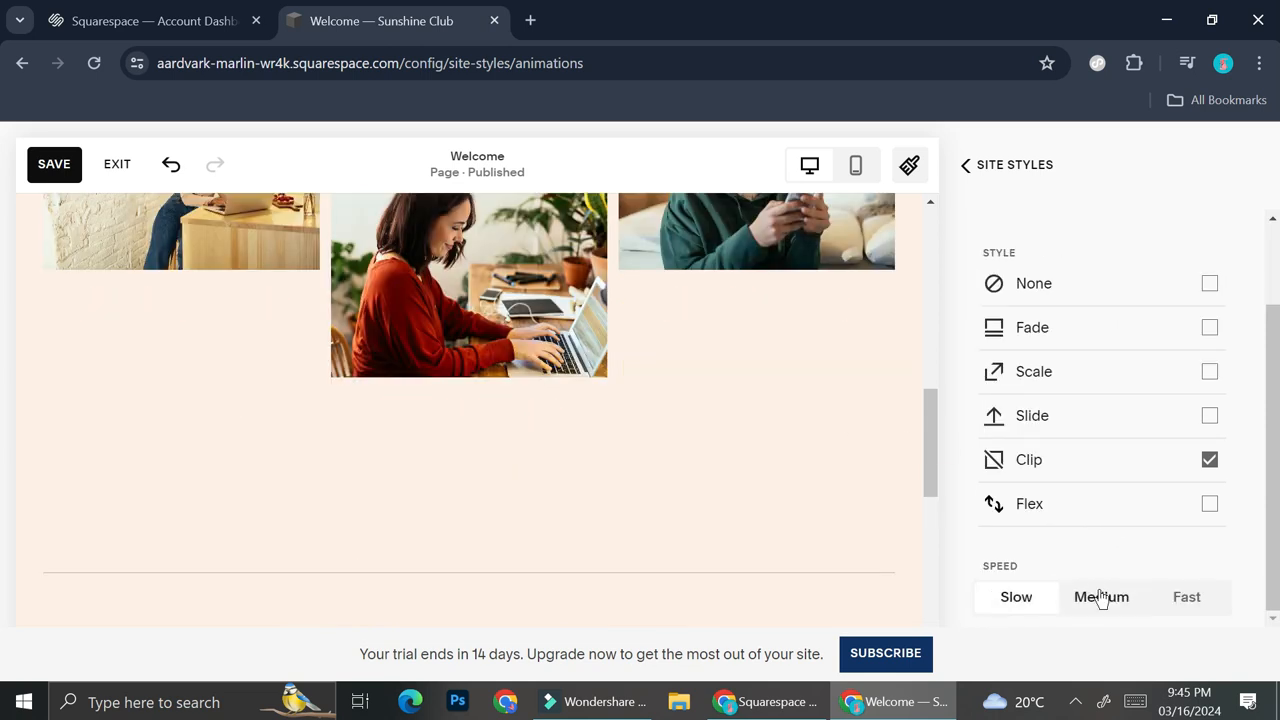
left_click(1102, 599)
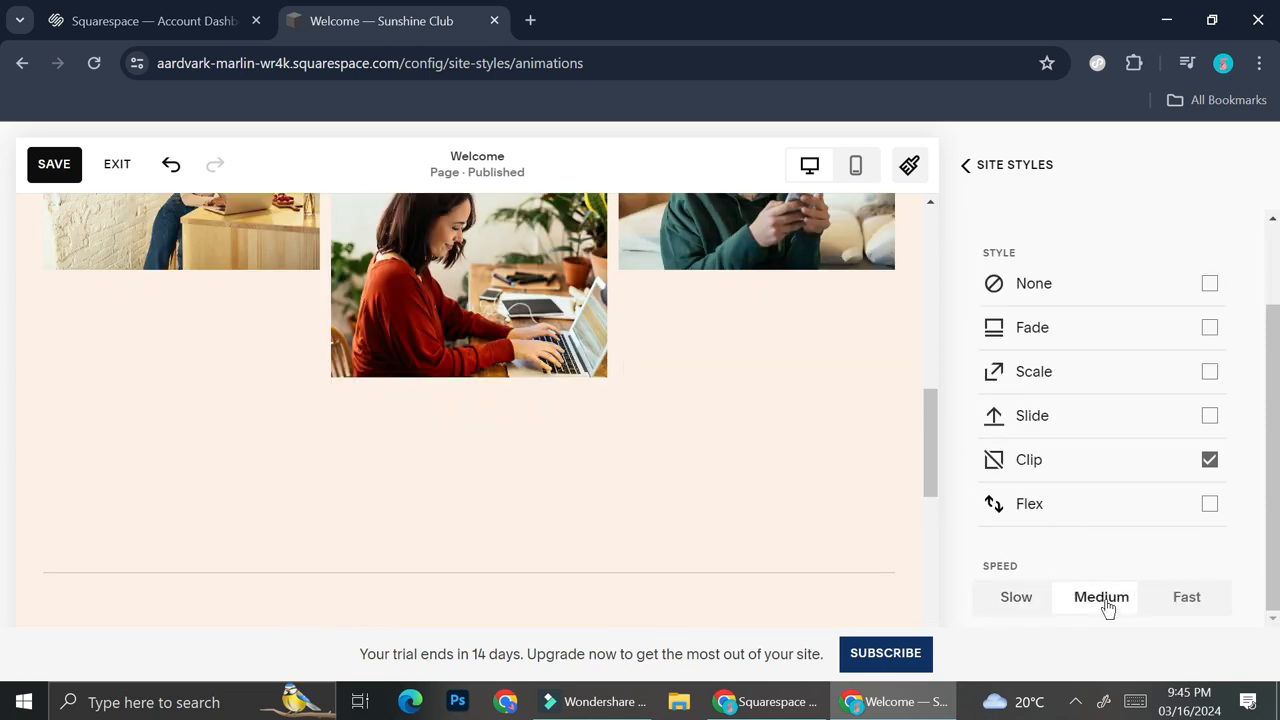
left_click(1184, 608)
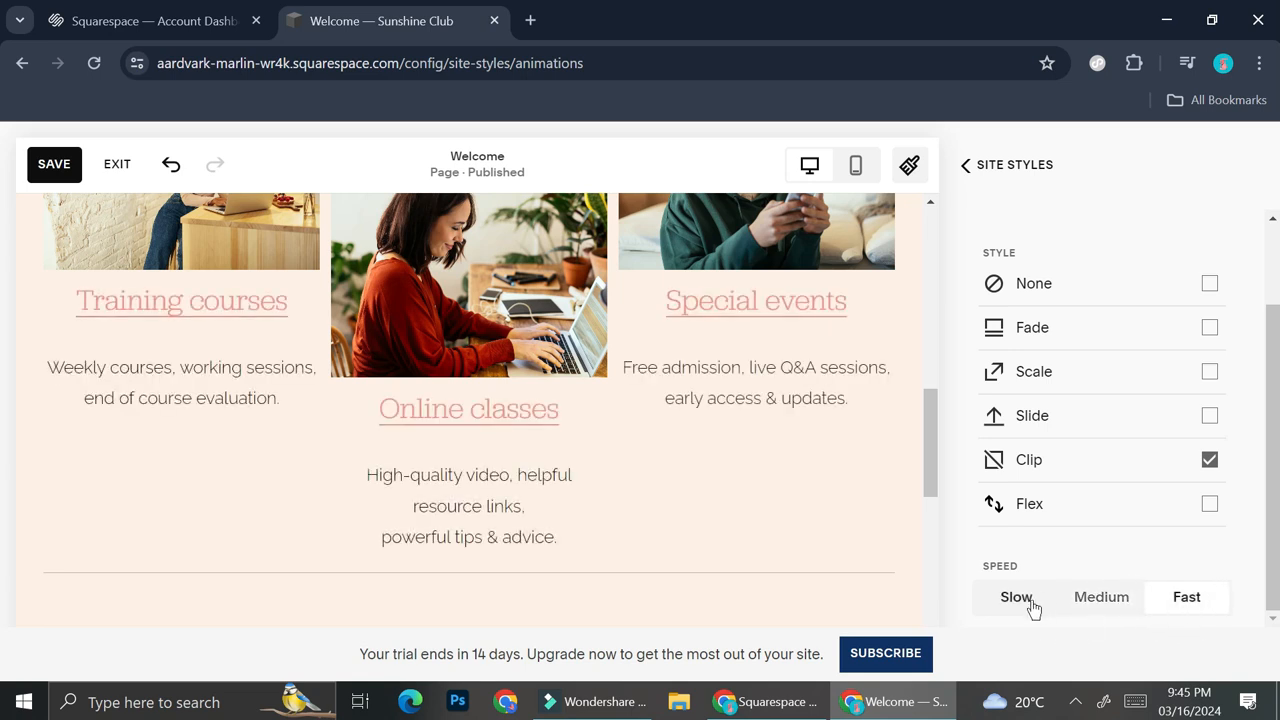
left_click(1101, 597)
scroll(1124, 542, "up", 2)
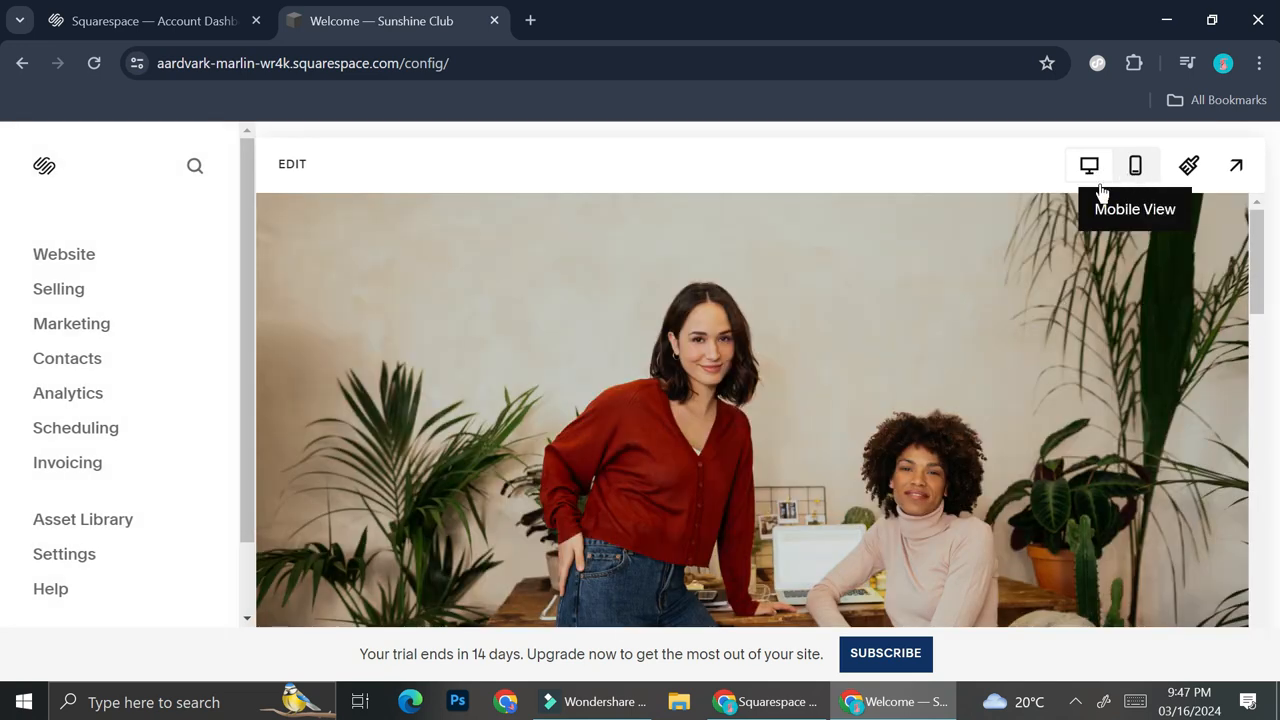
Switch the Welcome page preview to mobile view and look over its layout
left_click(1135, 166)
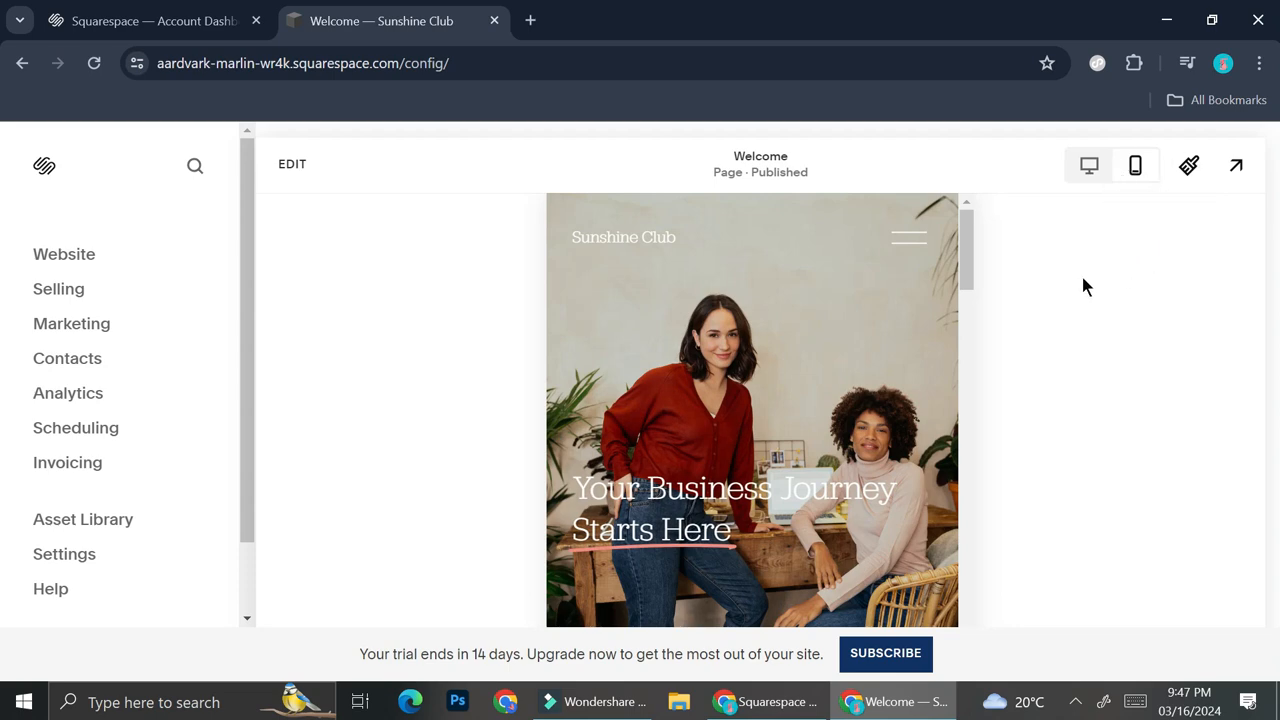
scroll(812, 385, "down", 10)
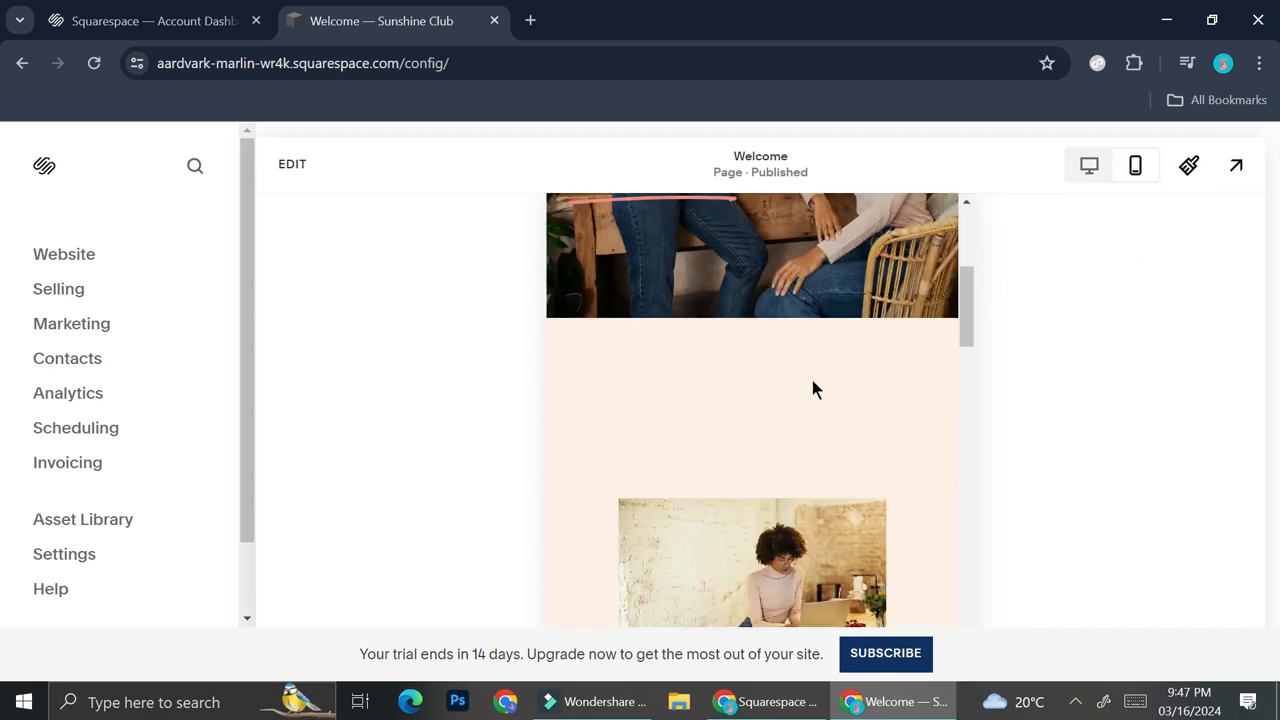
scroll(822, 372, "up", 15)
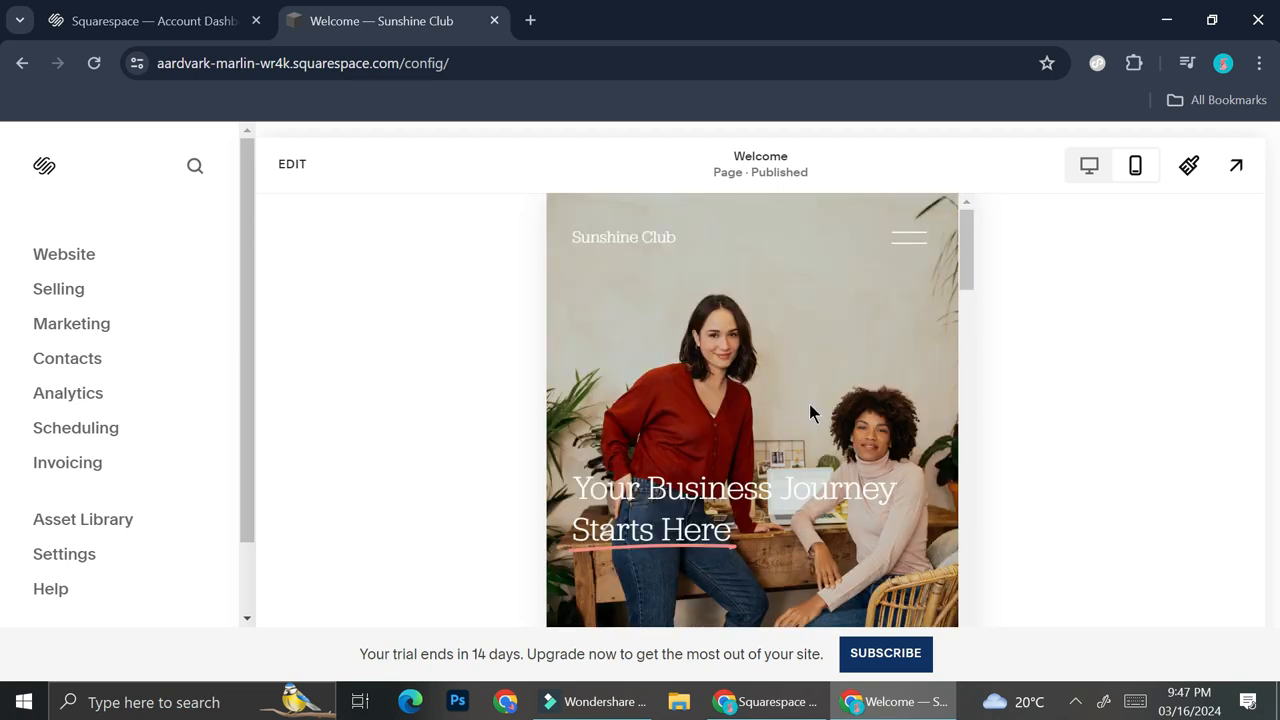